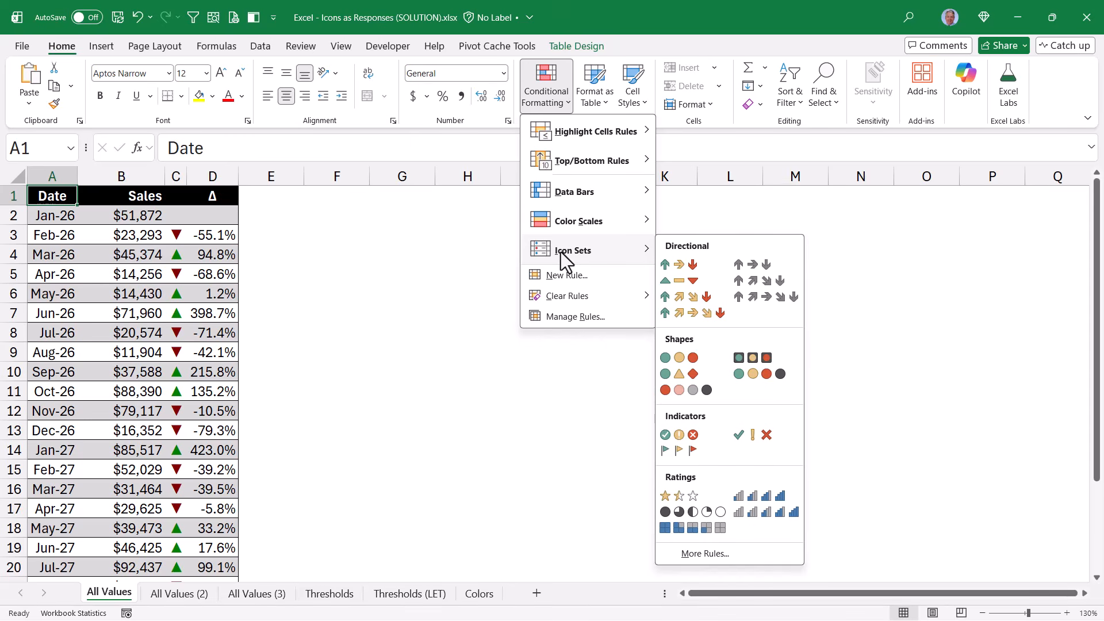
Set the threshold value in cell F2 to 50000.
left_click(323, 361)
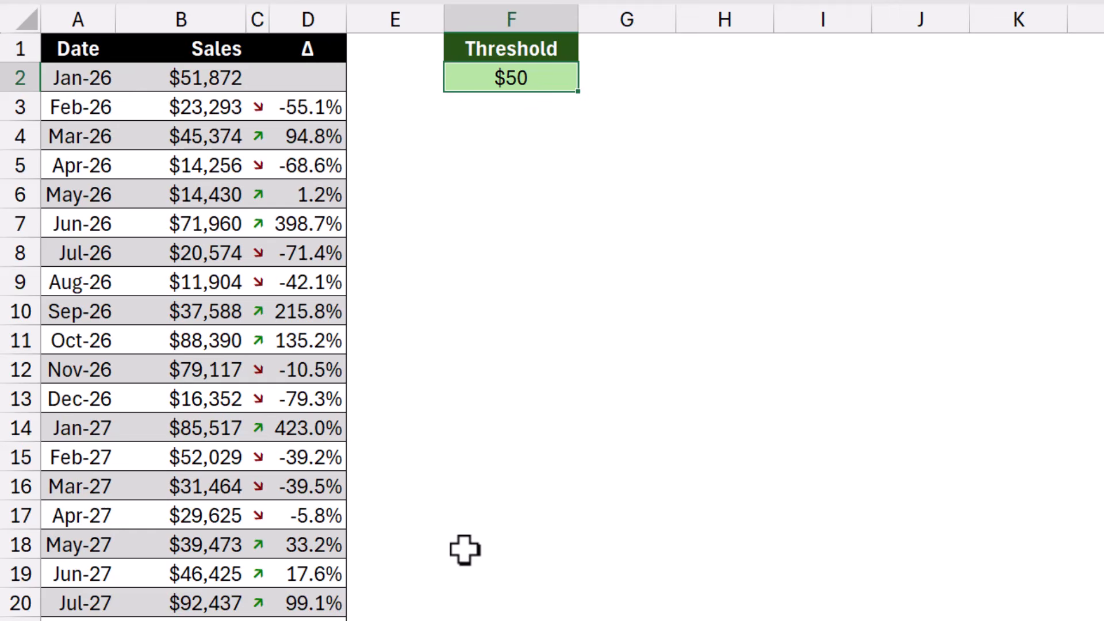
type("50000")
key("ctrl+Return")
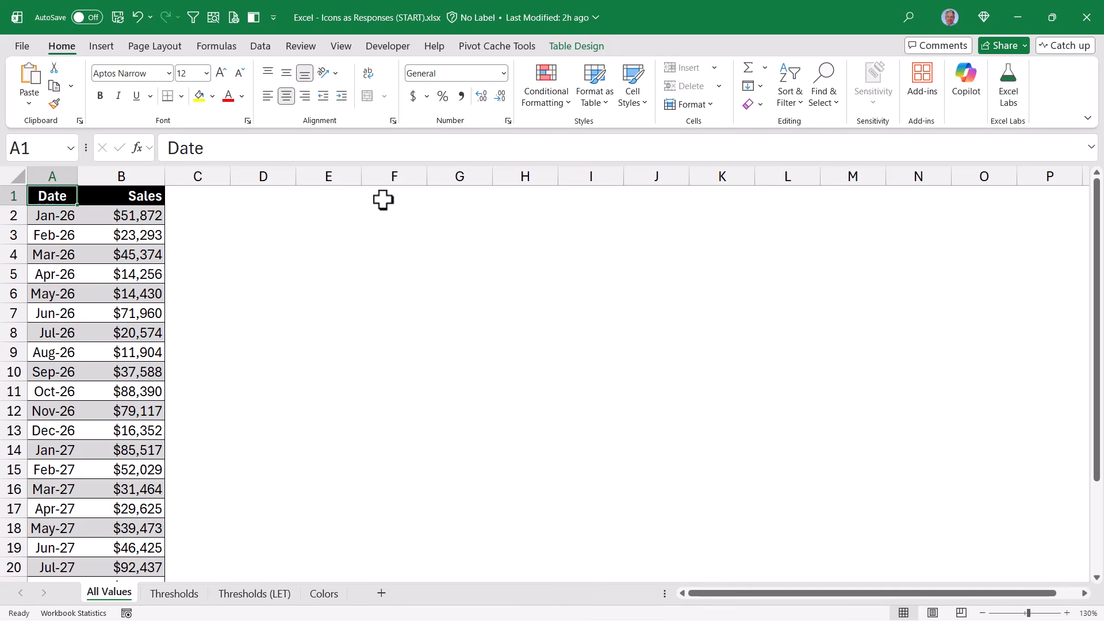
Extend the table with a new column next to Sales by entering a blank header in C1.
left_click(578, 46)
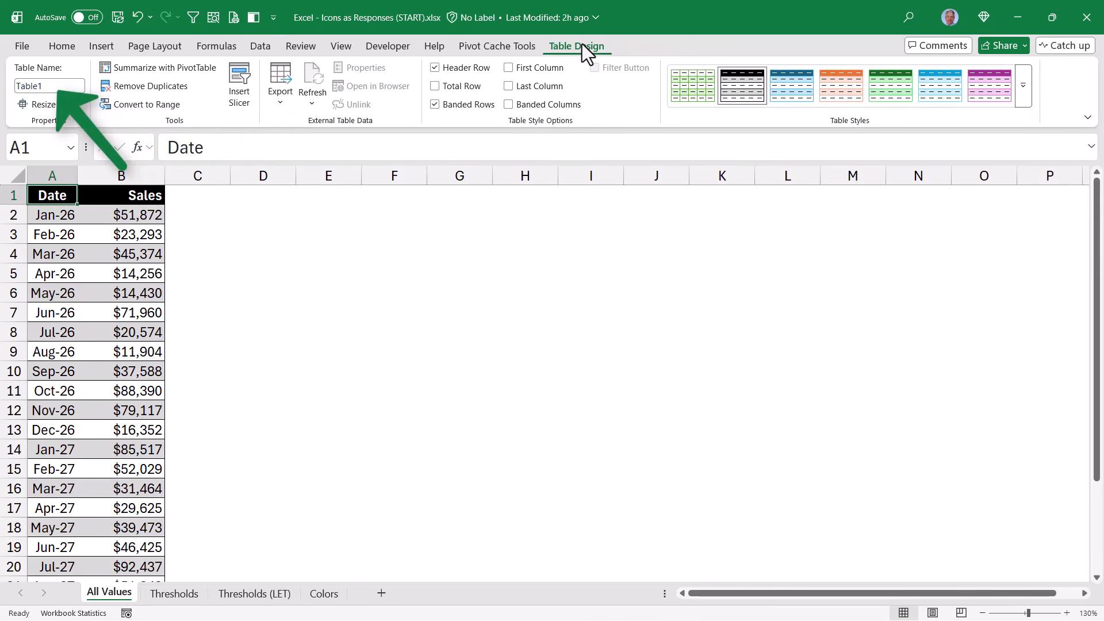
mouse_move(129, 197)
left_mouse_down()
mouse_move(138, 249)
mouse_move(123, 449)
left_mouse_up()
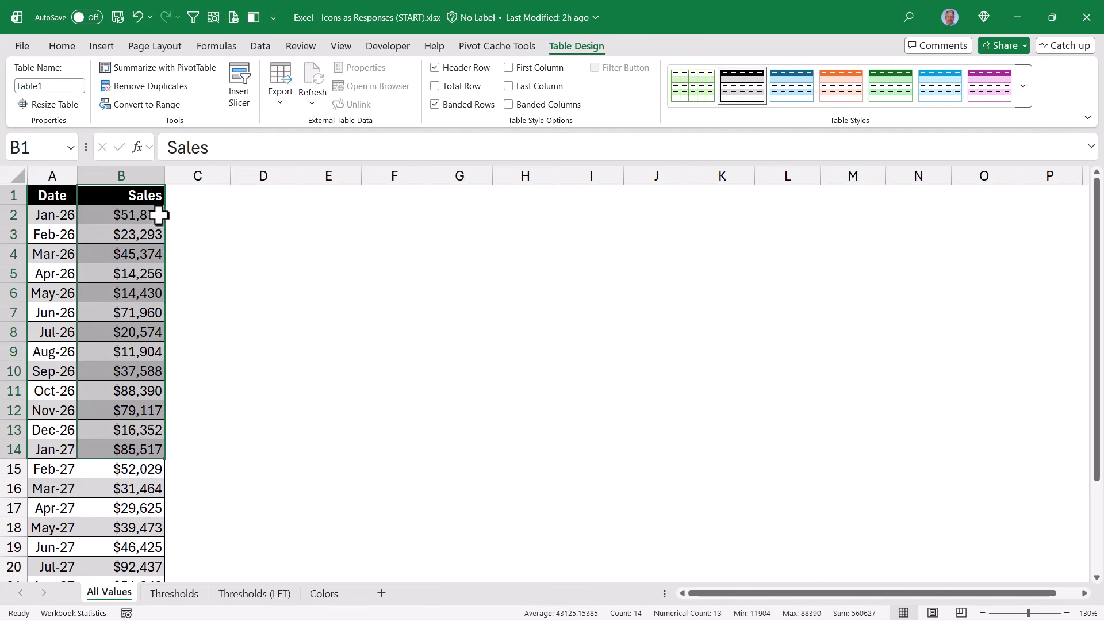
left_click(197, 195)
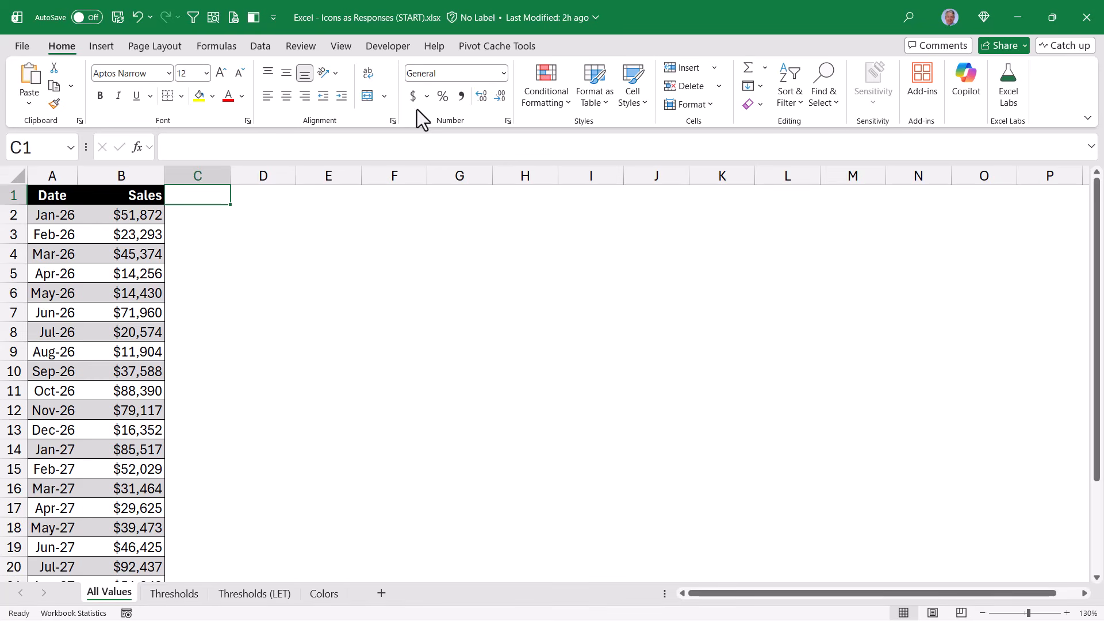
key("ctrl+Return")
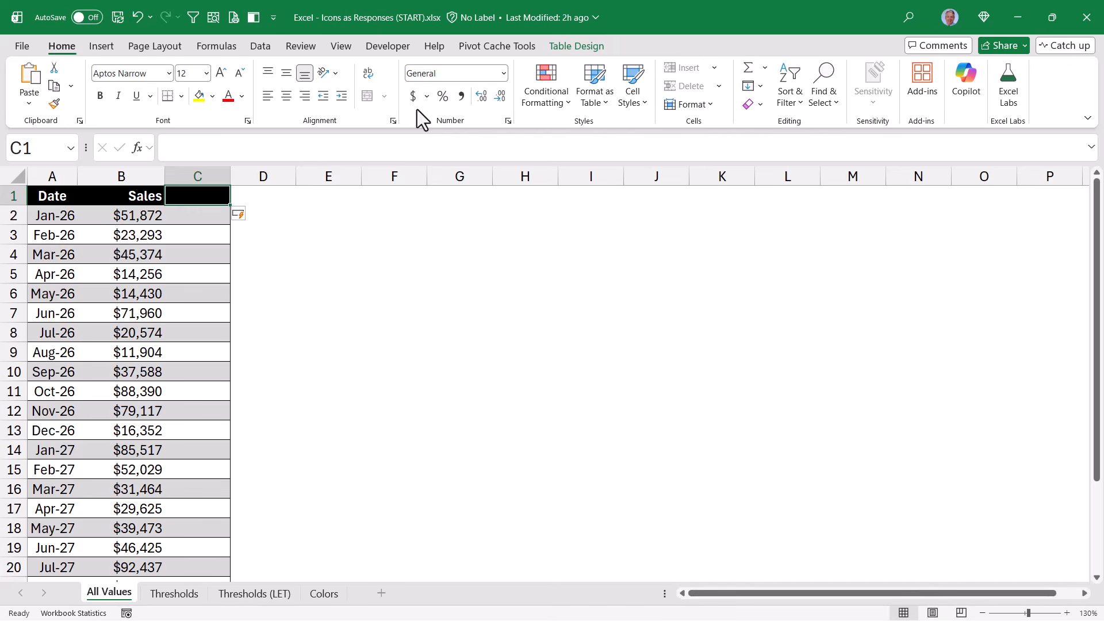
key("Down")
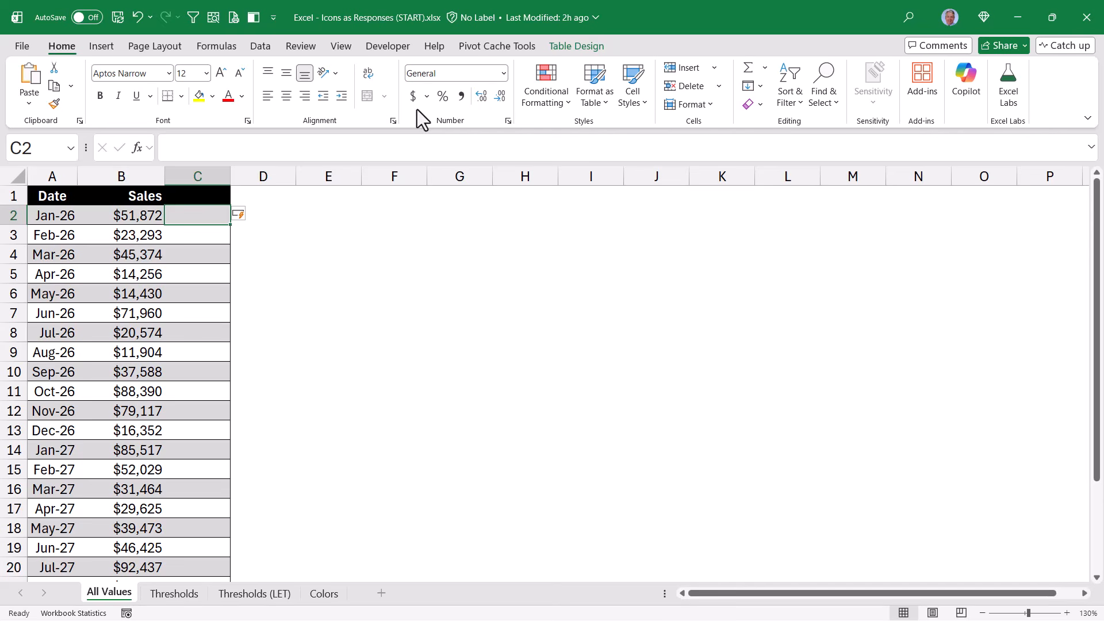
key("Down")
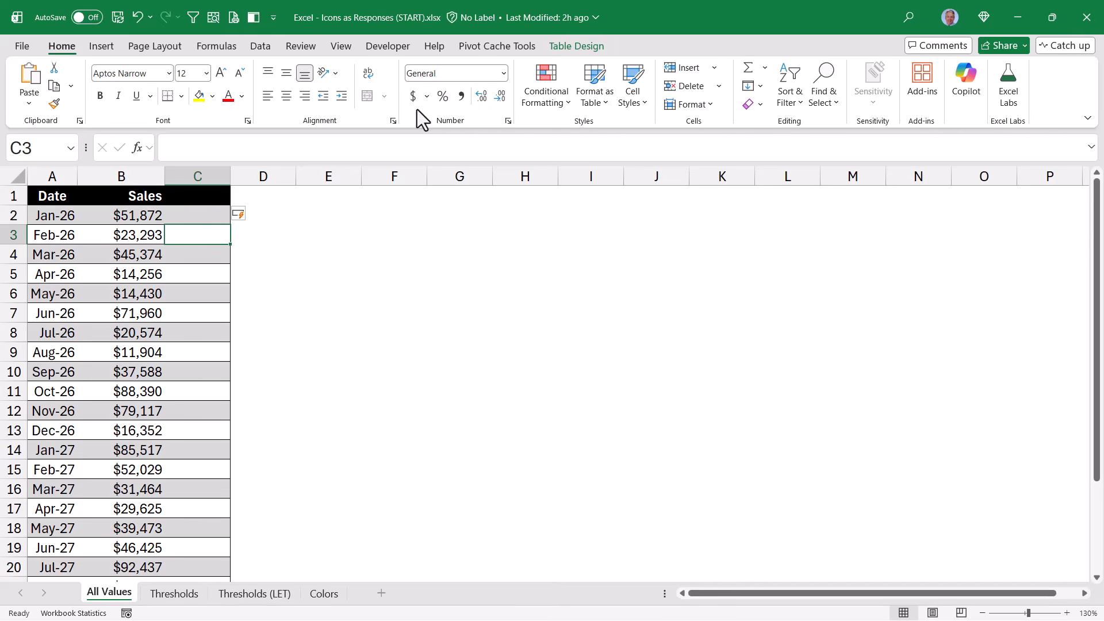
type("=")
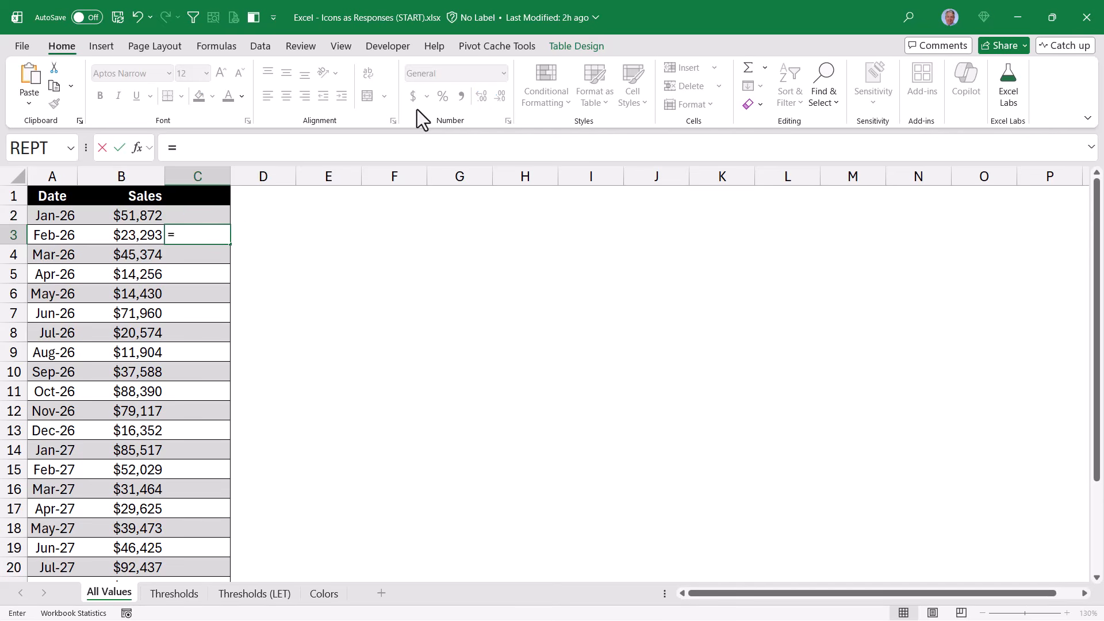
left_click(141, 234)
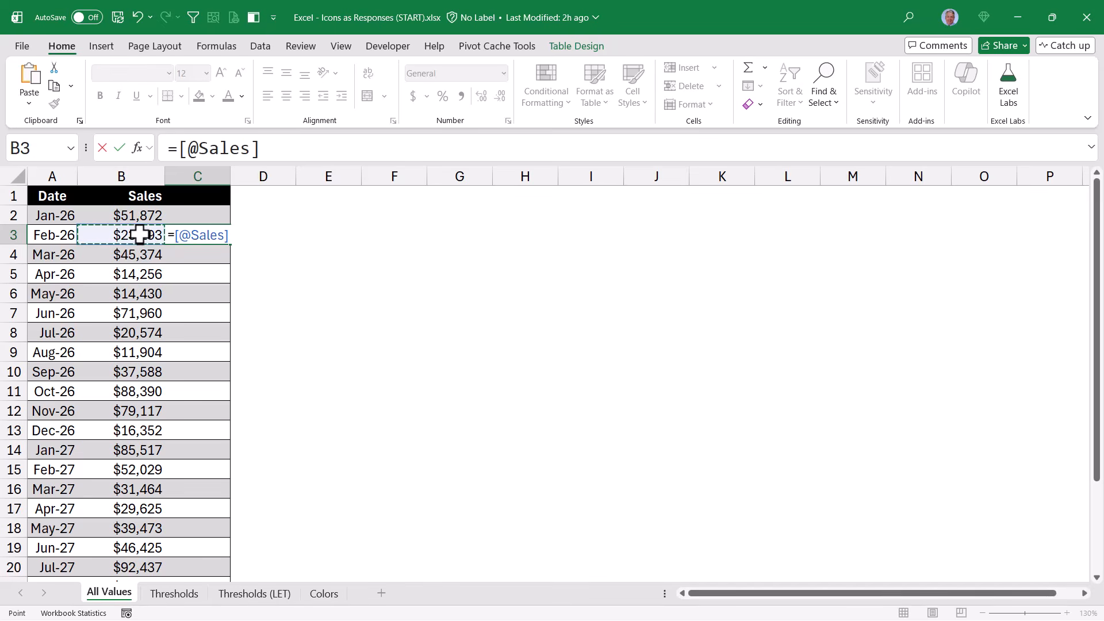
type("-")
left_click(131, 216)
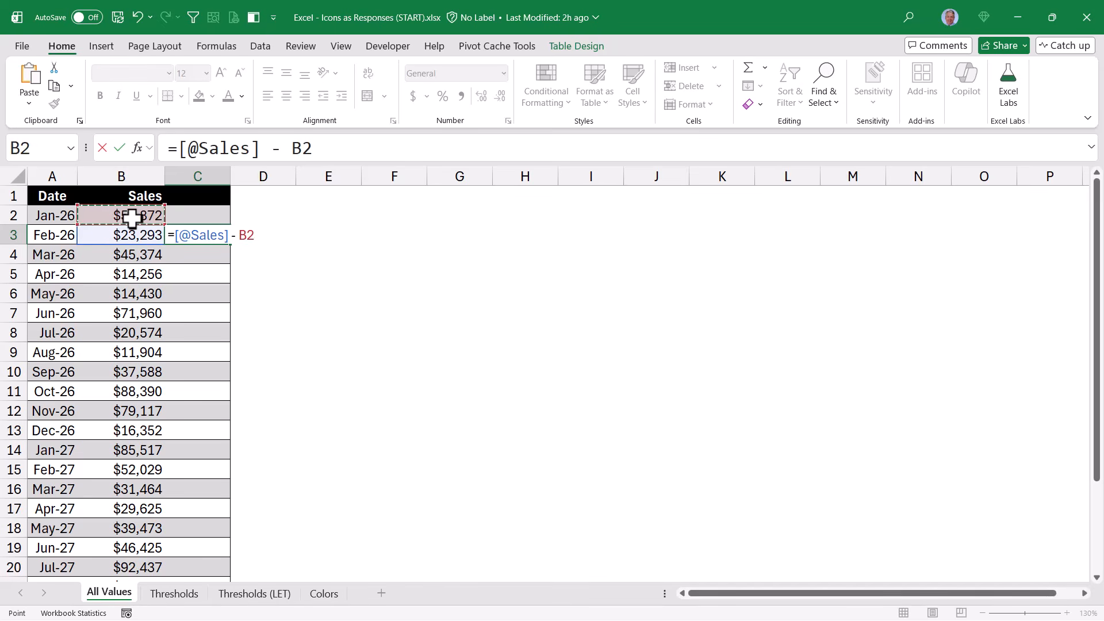
key("ctrl+Return")
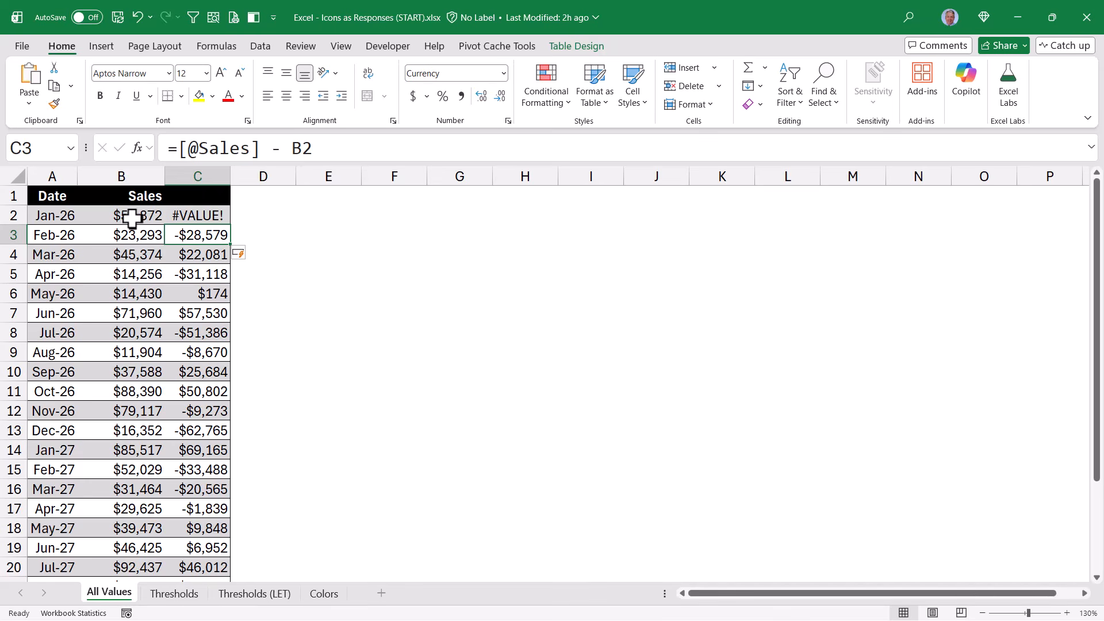
key("Up")
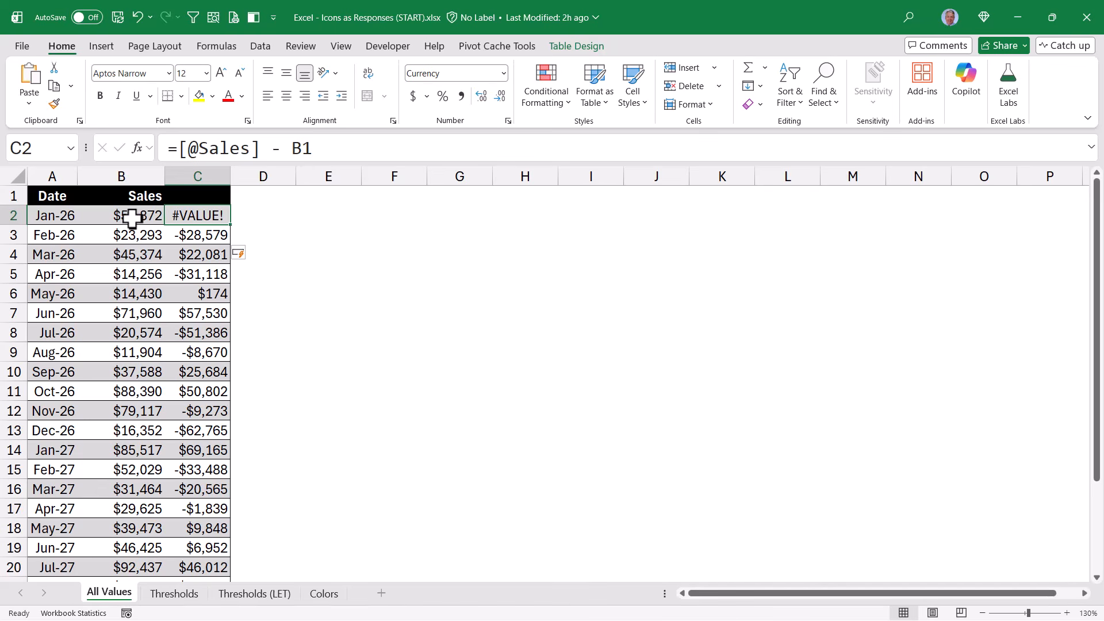
left_click(180, 148)
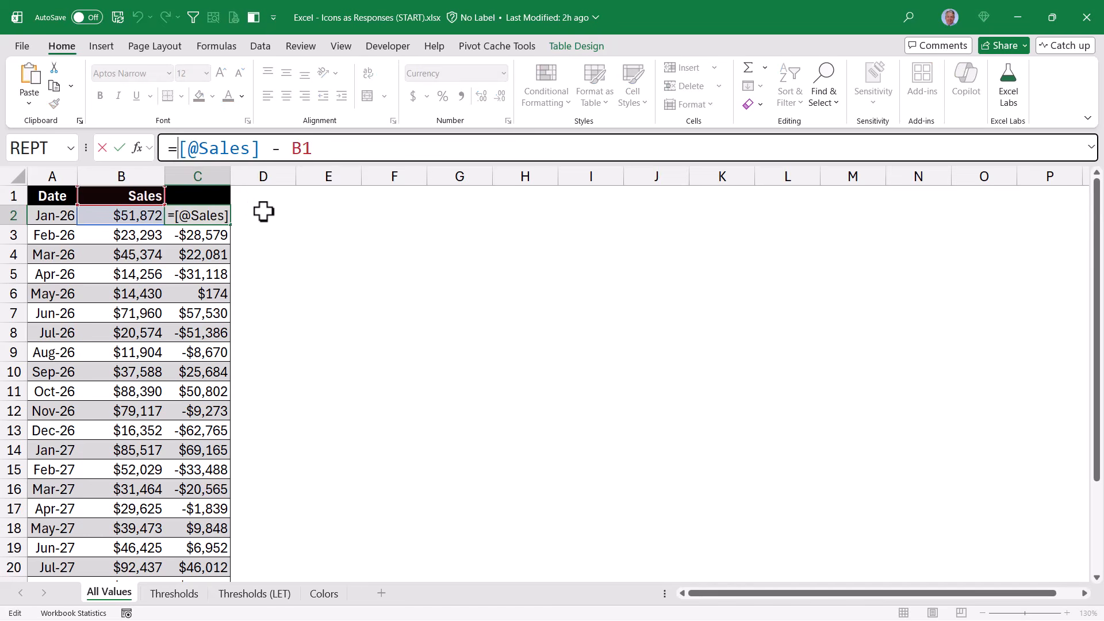
type("IFE")
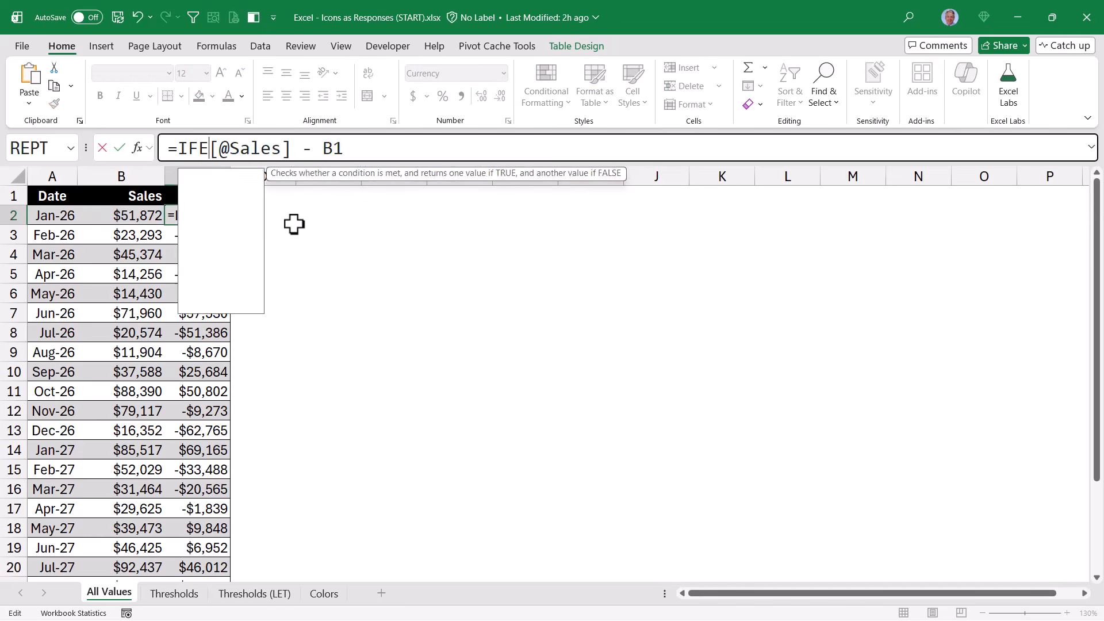
key("Tab")
key("End")
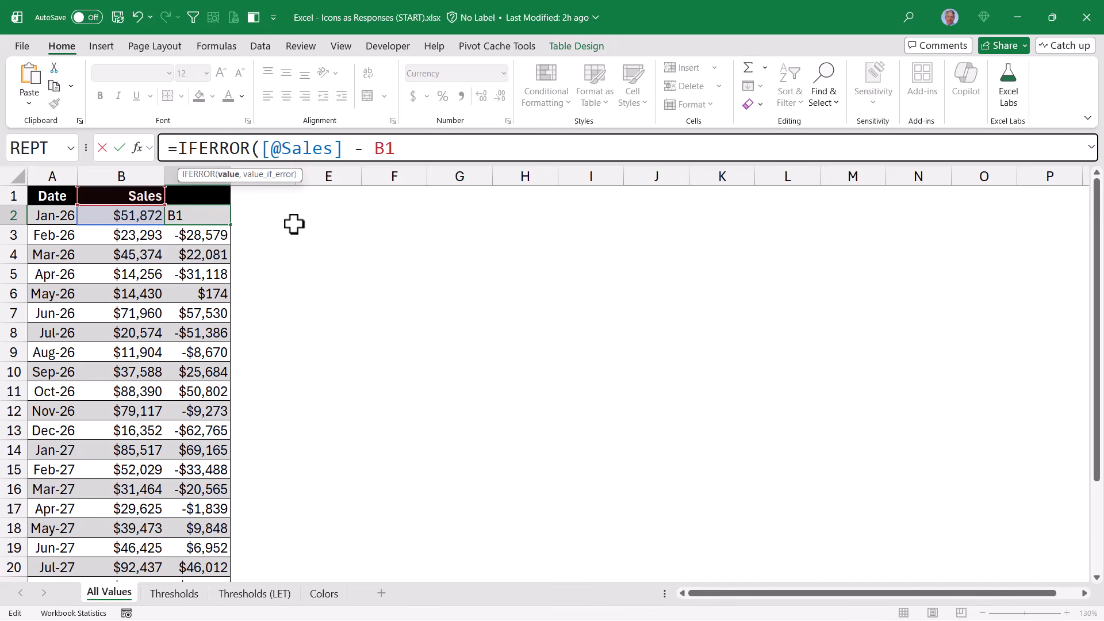
type(", \"\")")
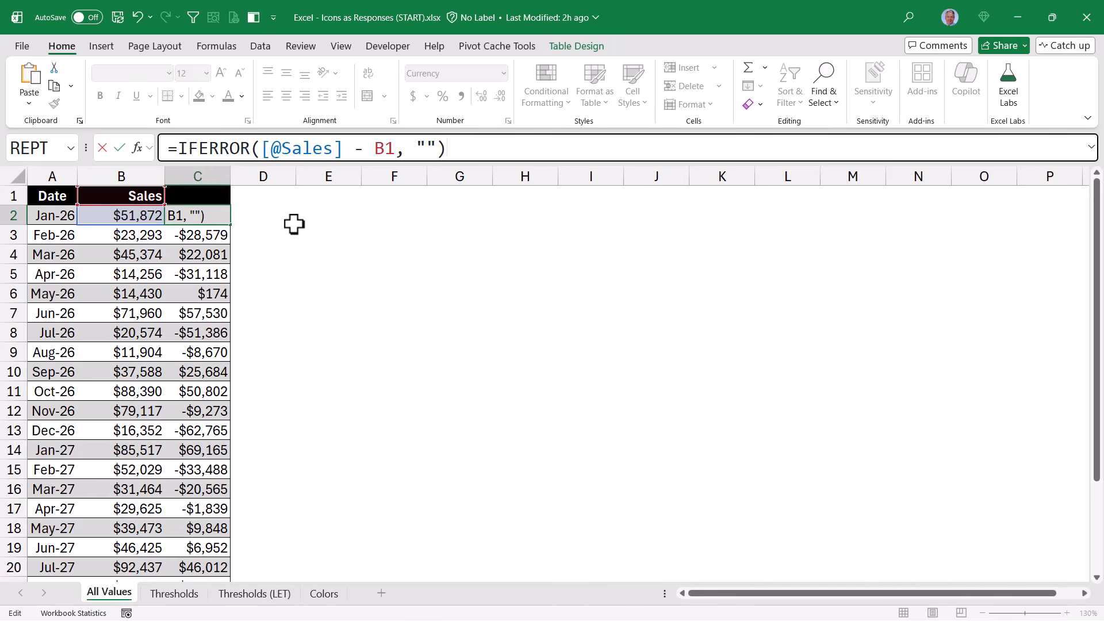
key("ctrl+Return")
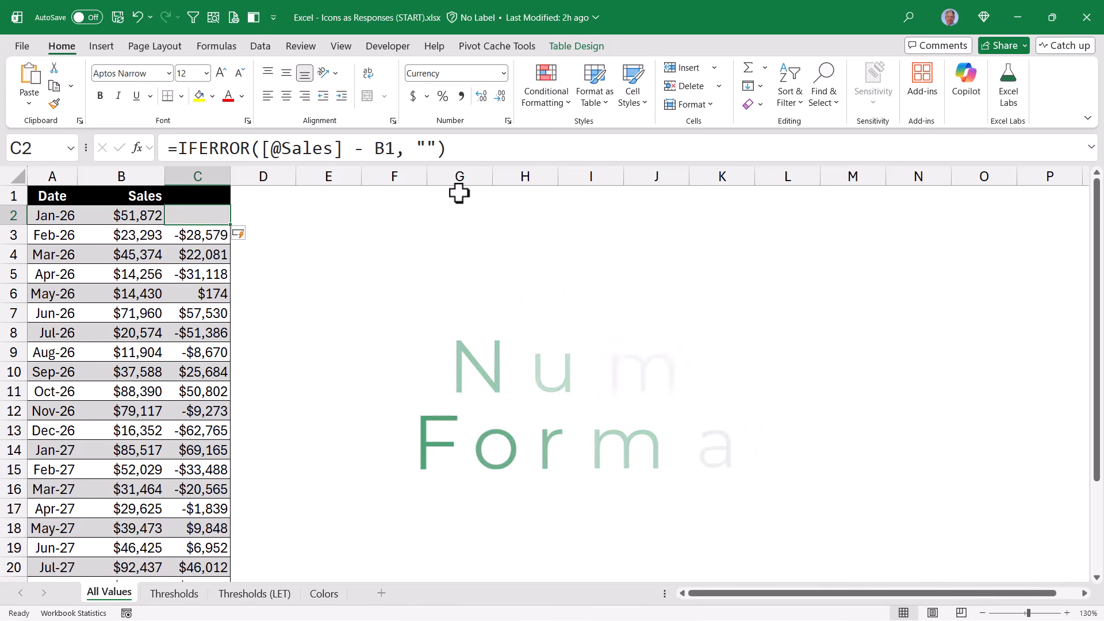
Replace C2's number format with a custom code starting with [Green], a boxed check mark emoji and a semicolon.
left_click(508, 122)
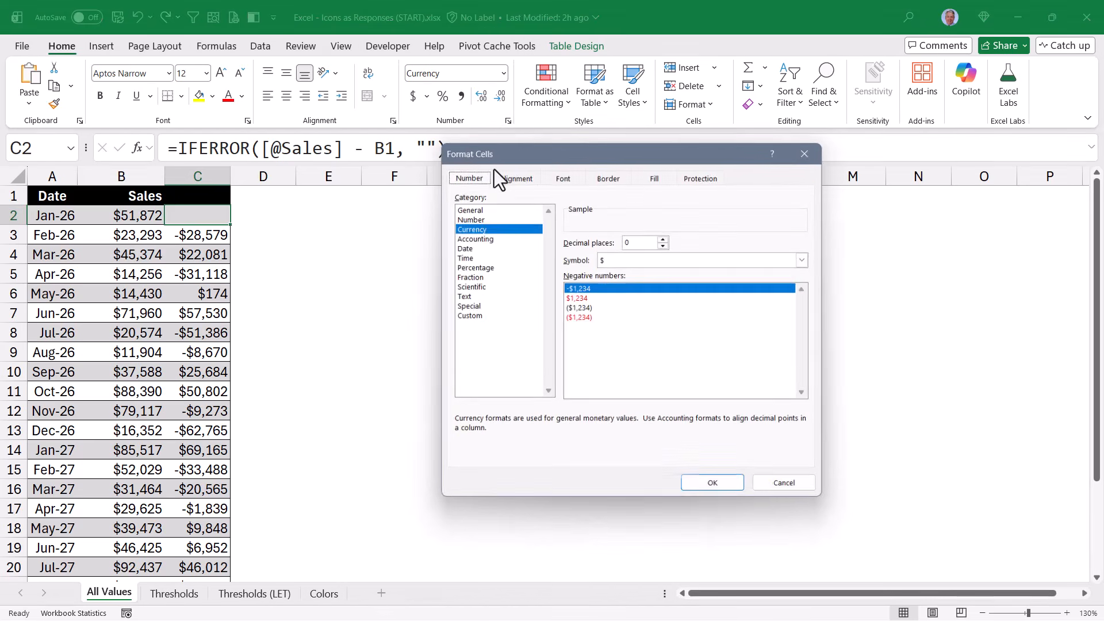
left_click(466, 316)
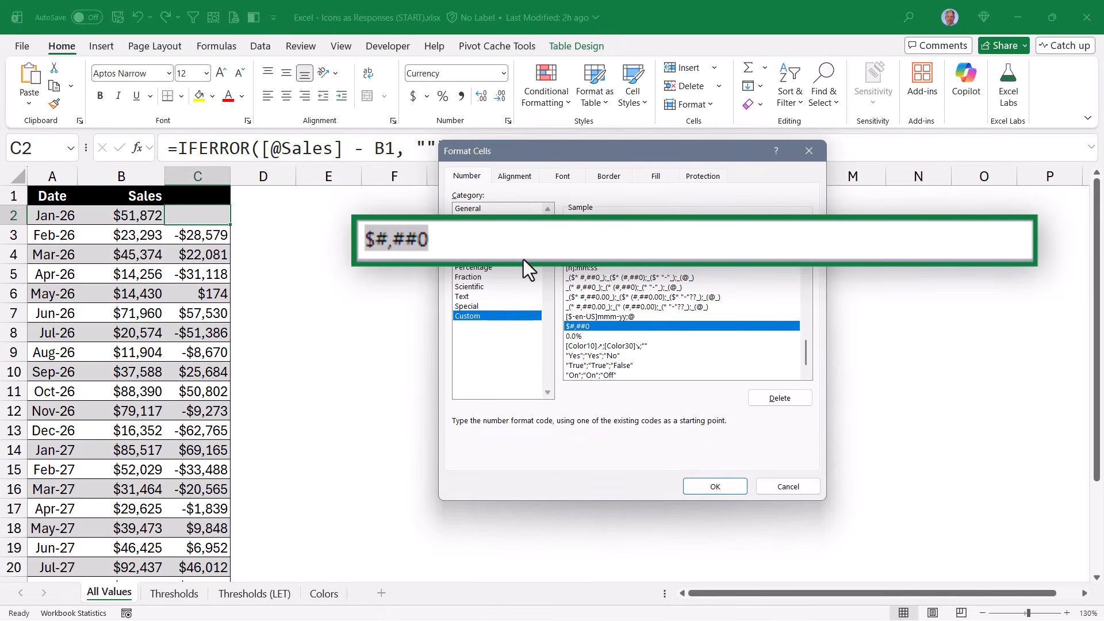
key("BackSpace")
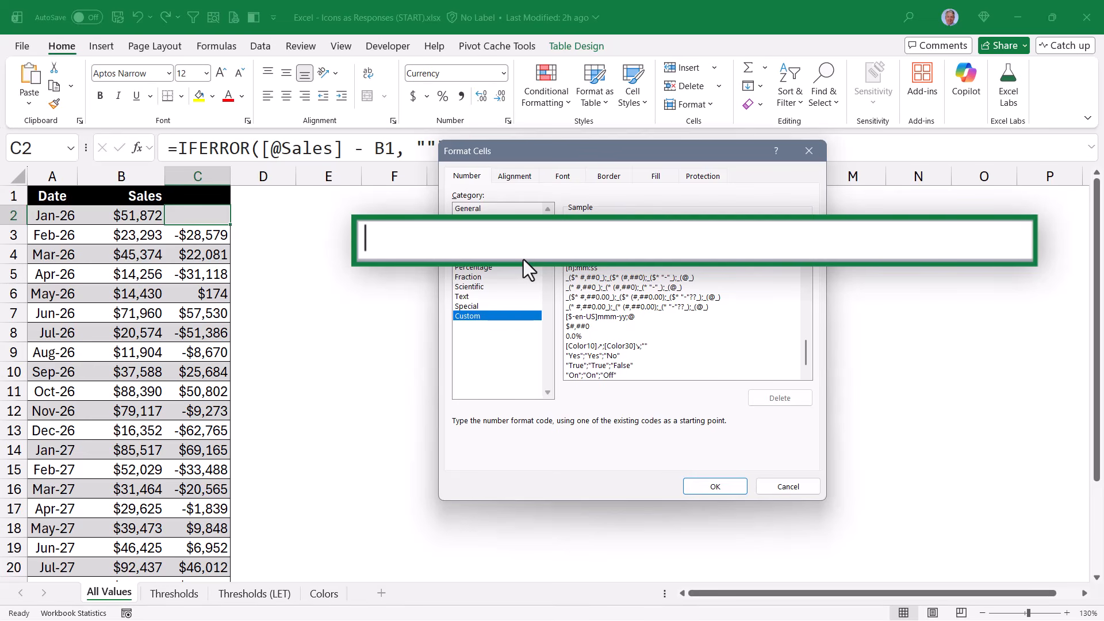
type("[Green]")
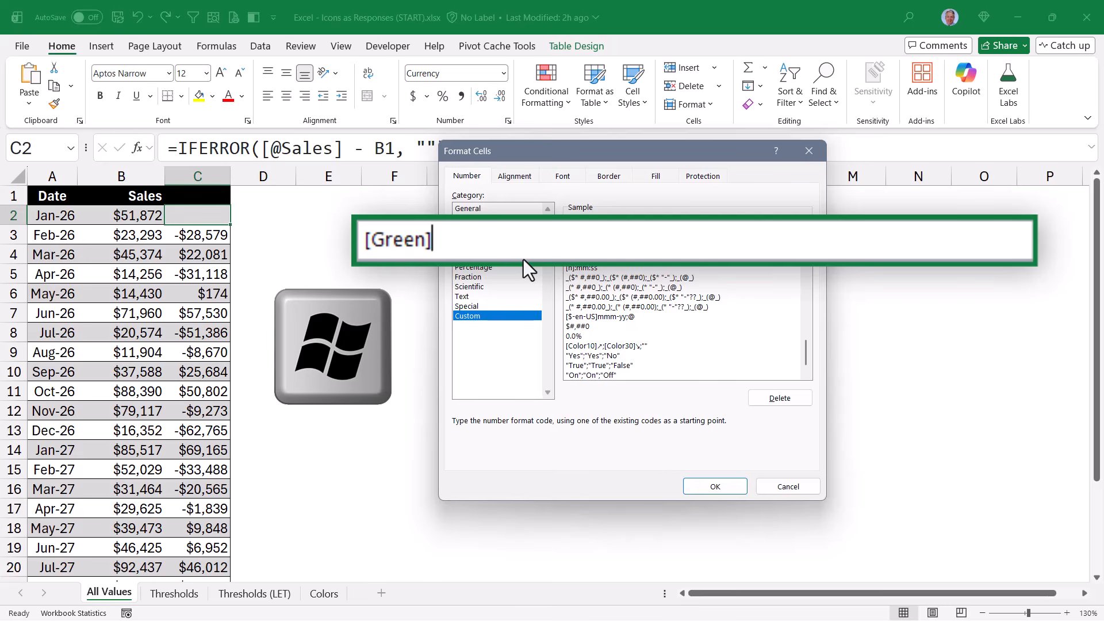
key("super+period")
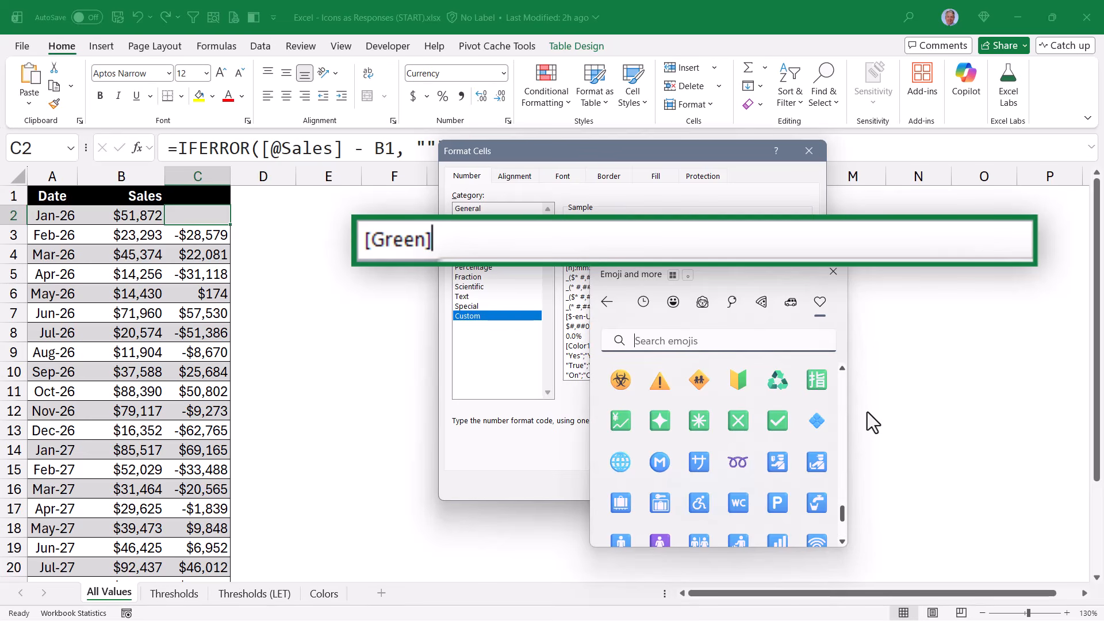
left_click(773, 423)
type(";")
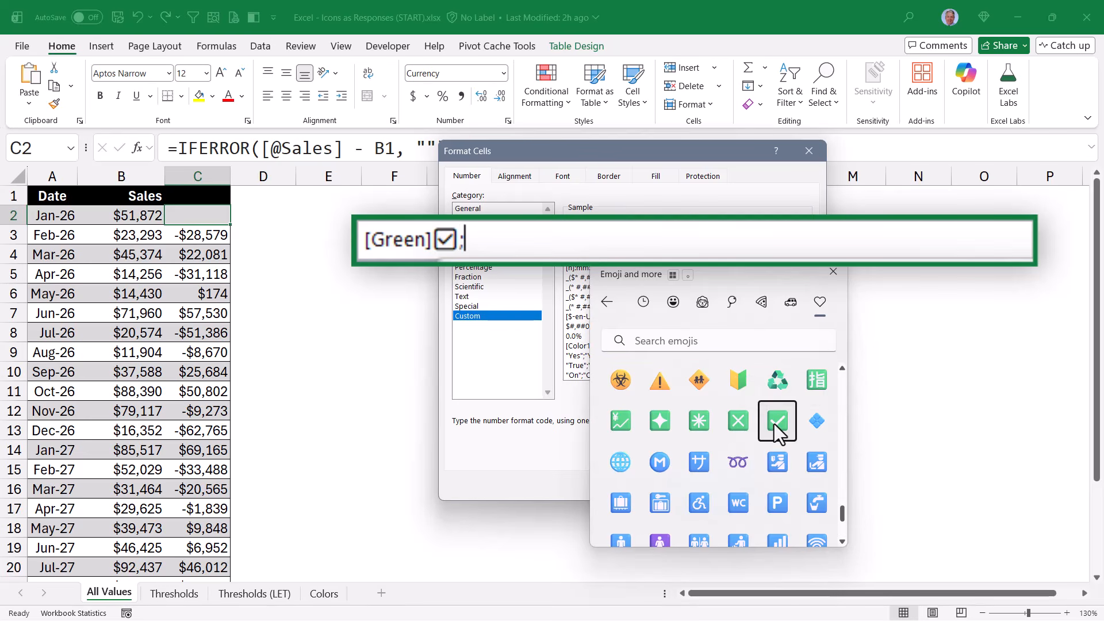
key("Escape")
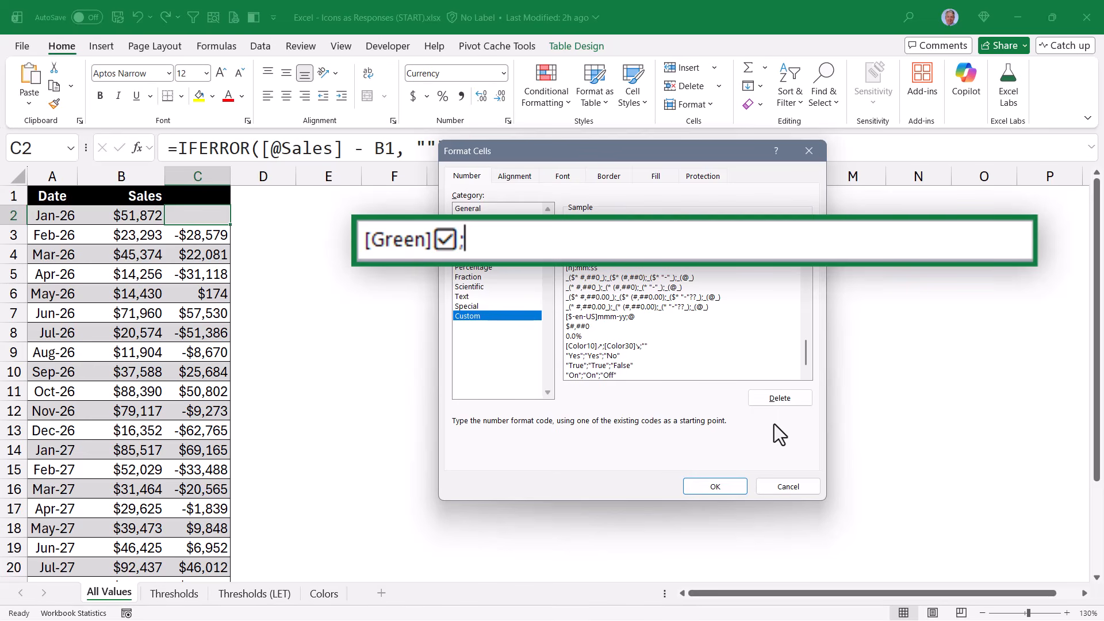
Add [Red] and a boxed X emoji as the negative section of the custom format and apply it to C2.
type("[Red]")
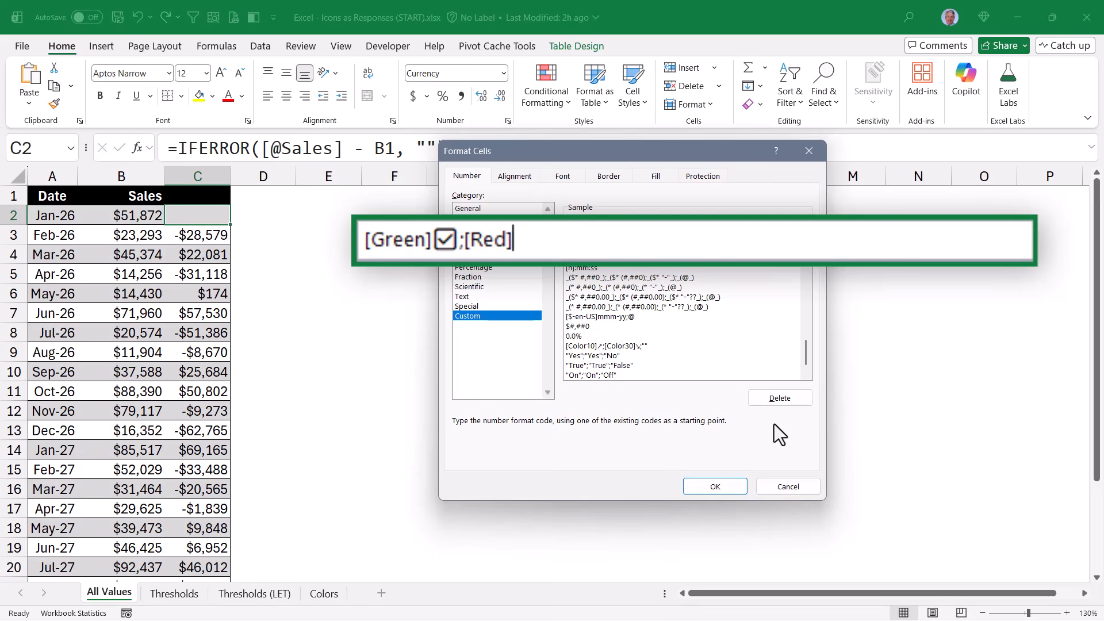
key("super+period")
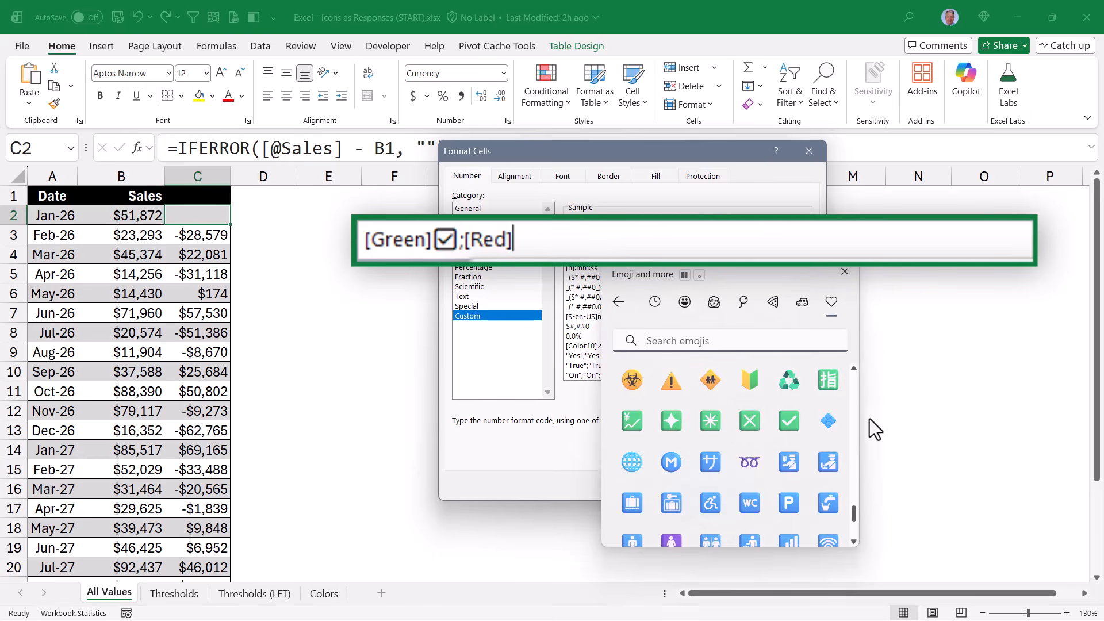
left_click(749, 422)
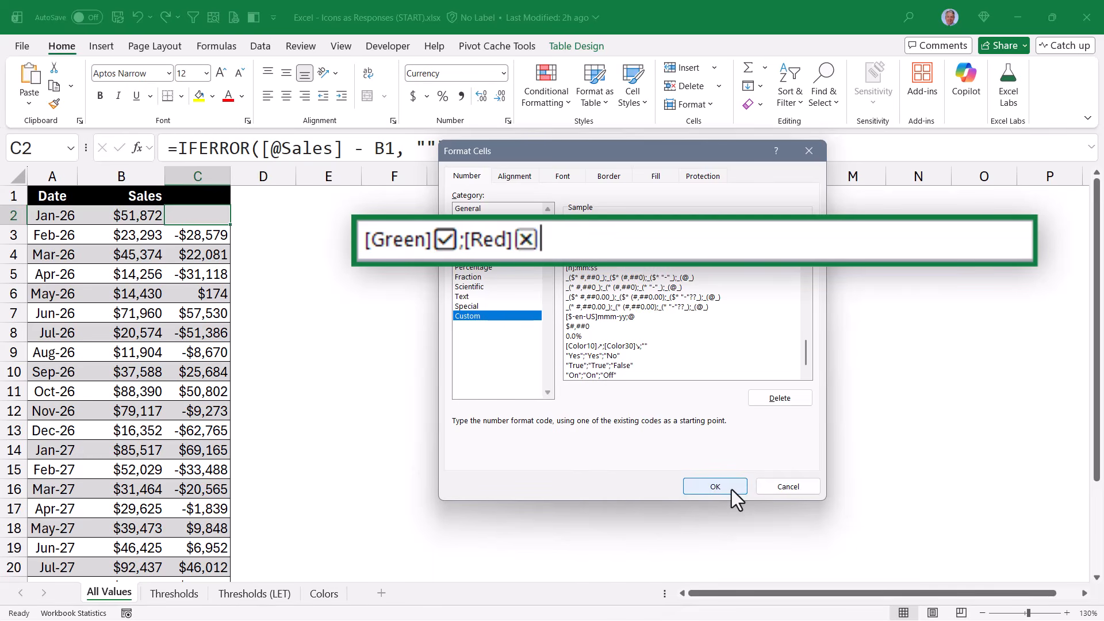
left_click(730, 488)
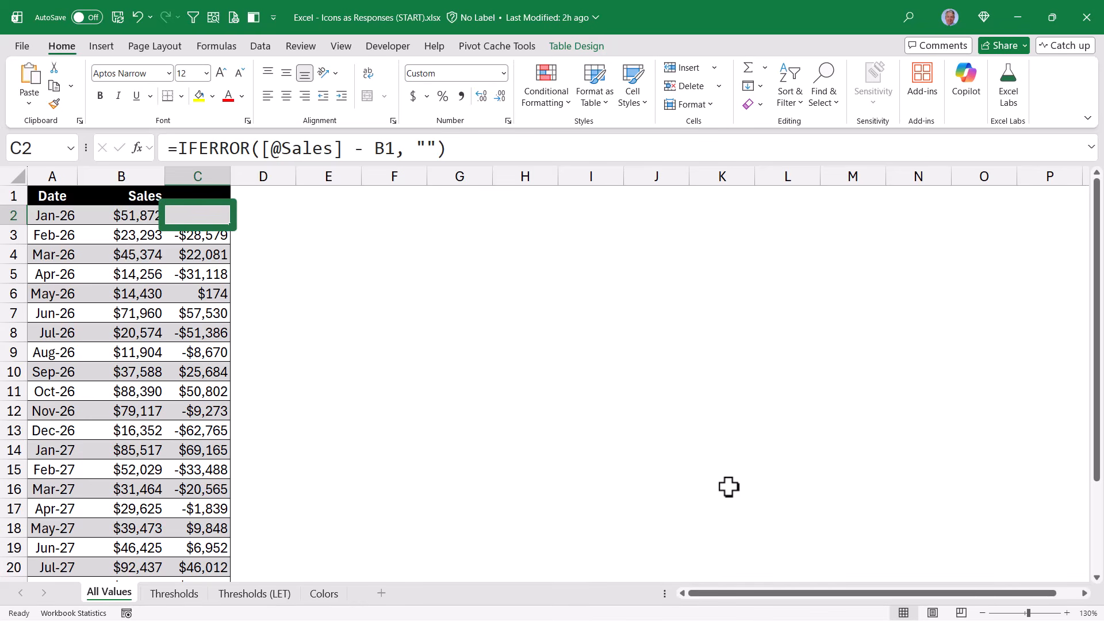
Copy C2's custom number format to the remaining difference cells in column C.
key("ctrl+shift+Down")
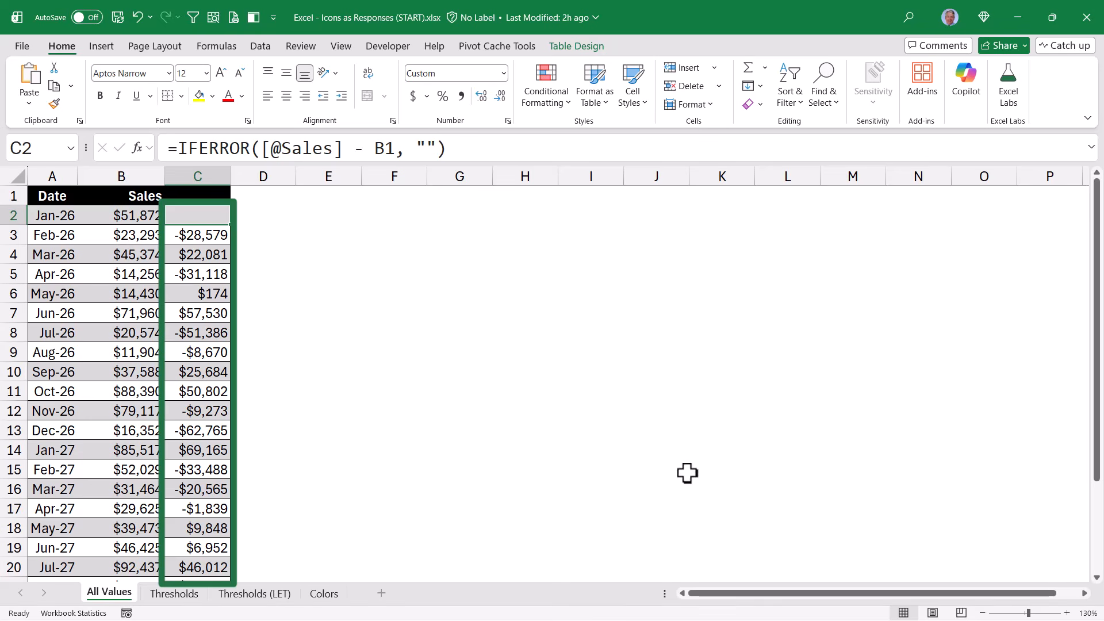
left_click(55, 105)
mouse_move(192, 238)
left_mouse_down()
mouse_move(217, 271)
mouse_move(222, 581)
mouse_move(200, 600)
mouse_move(206, 543)
left_mouse_up()
key("Up")
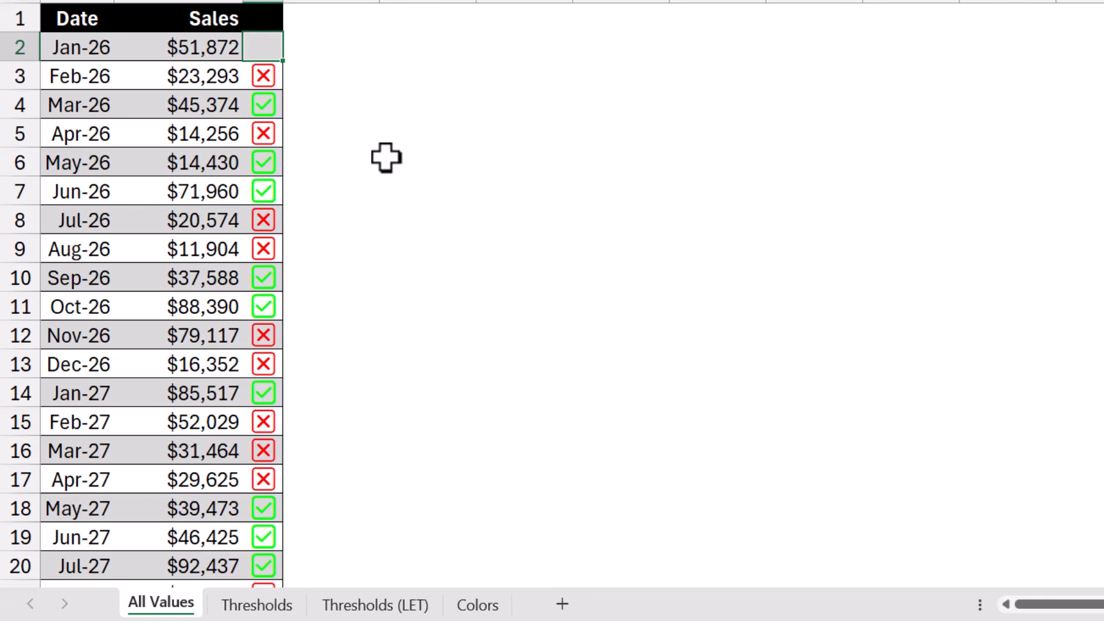
Examine the numbered color codes and their RGB values on the Colors sheet.
left_click(477, 604)
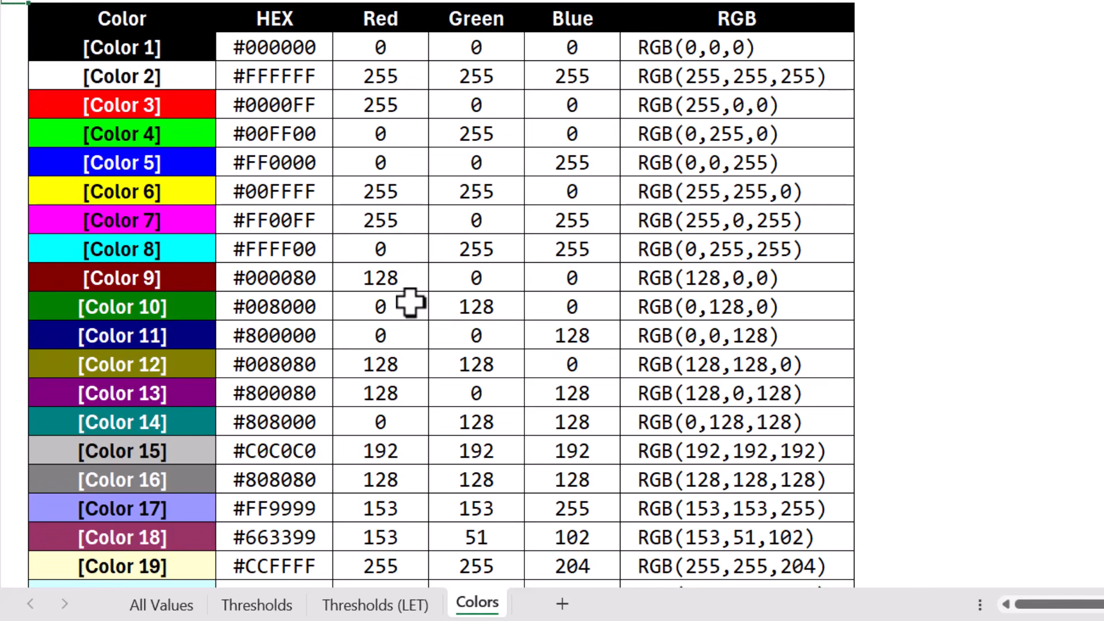
scroll(413, 303, "down", 3)
scroll(410, 301, "down", 5)
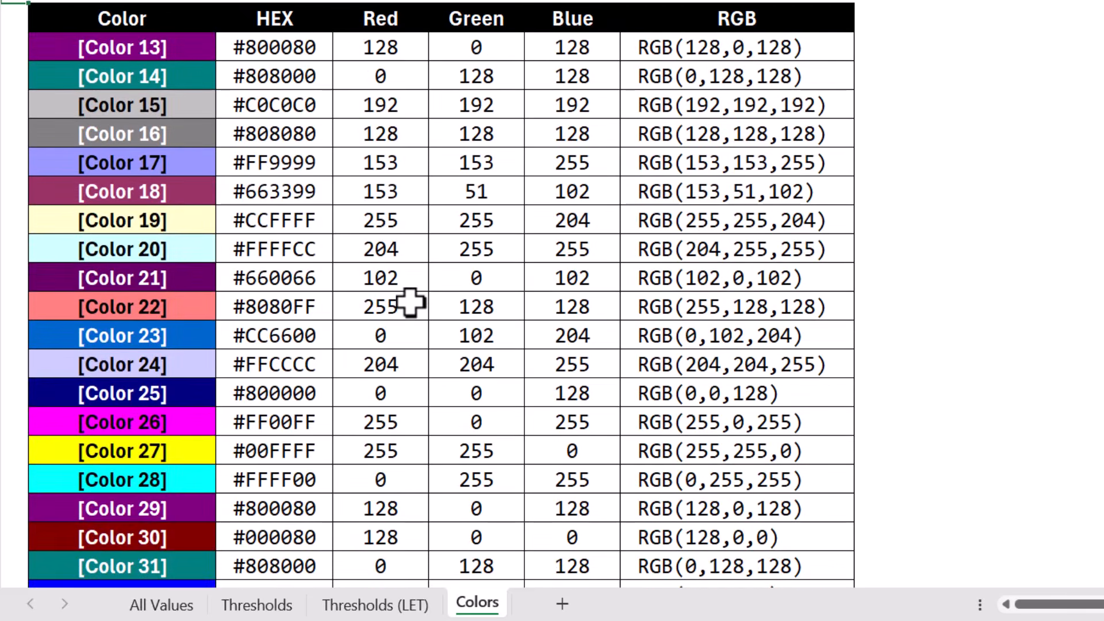
scroll(410, 301, "down", 5)
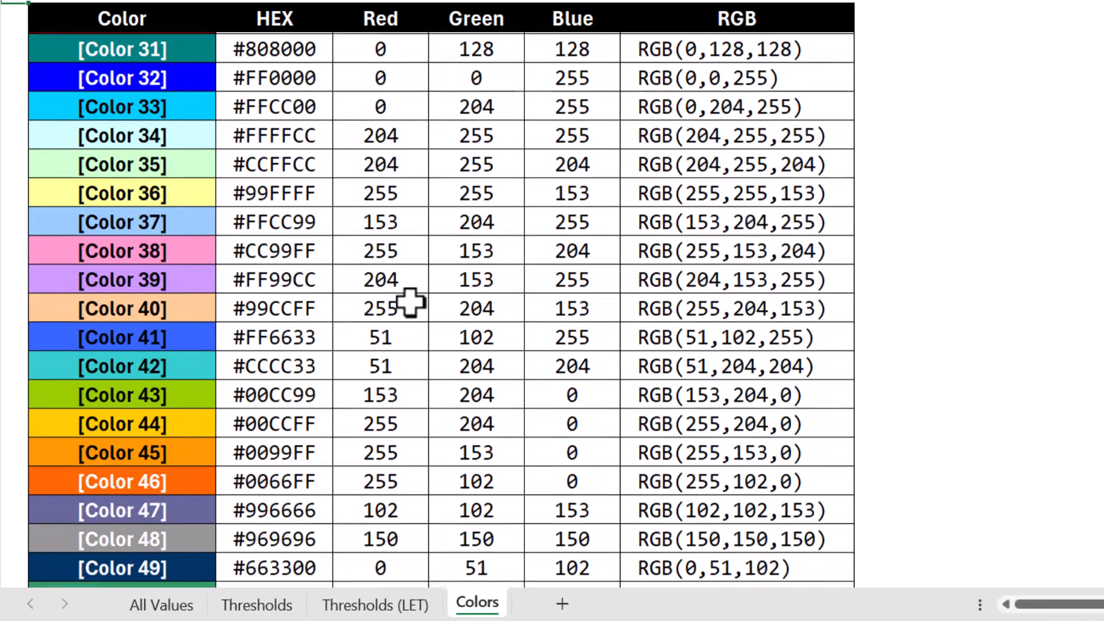
scroll(410, 301, "down", 2)
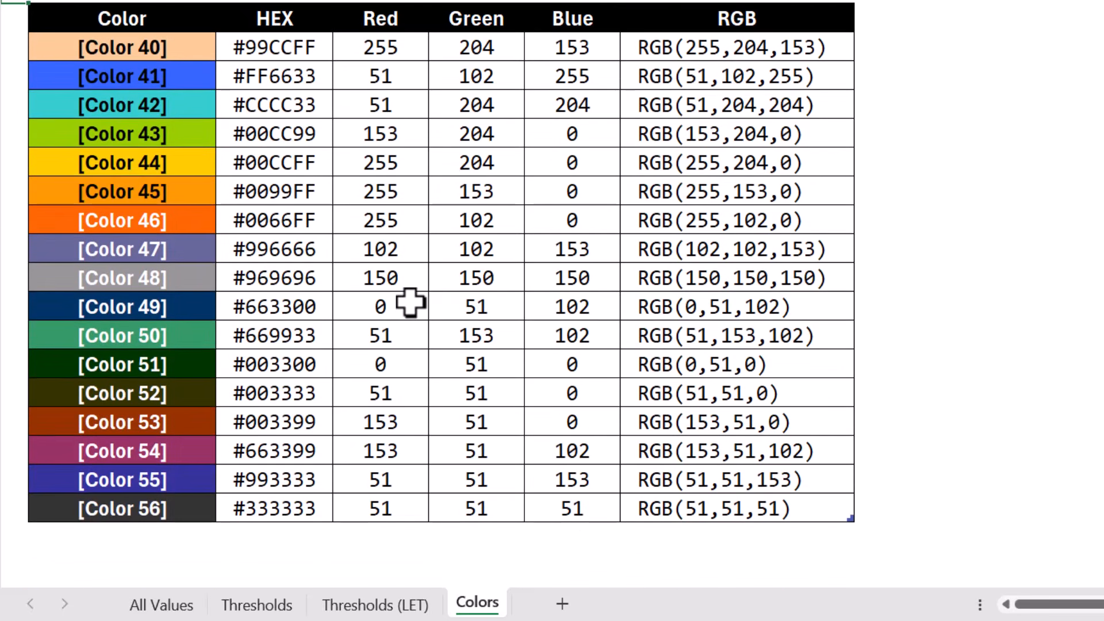
Compare the Color 10, Color 4 and Color 30 swatches on the Colors sheet.
scroll(409, 302, "up", 12)
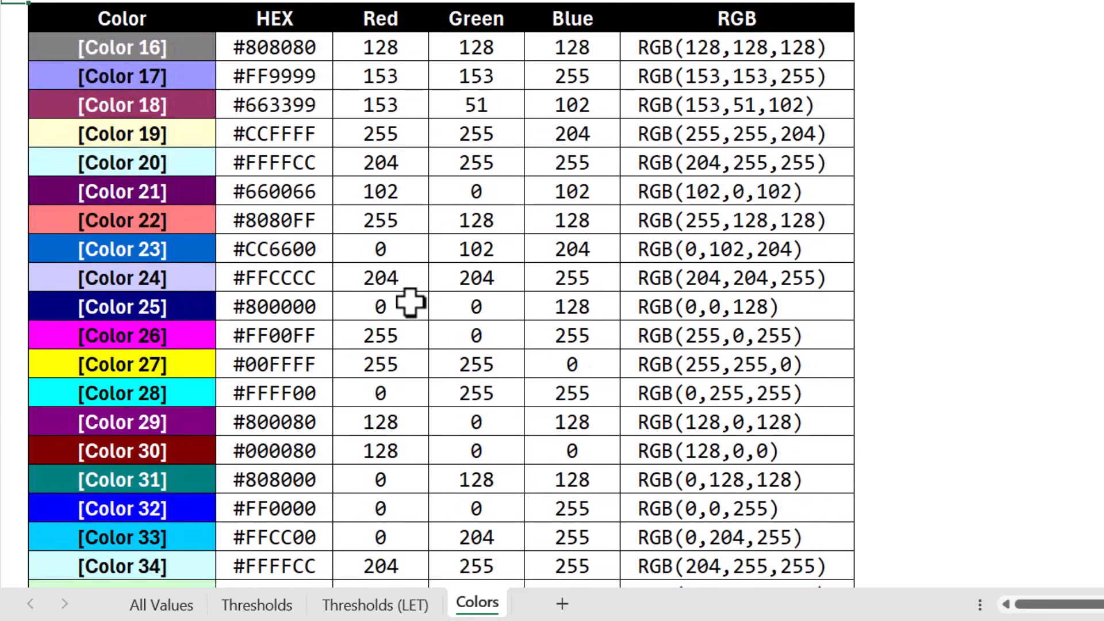
scroll(409, 302, "up", 1)
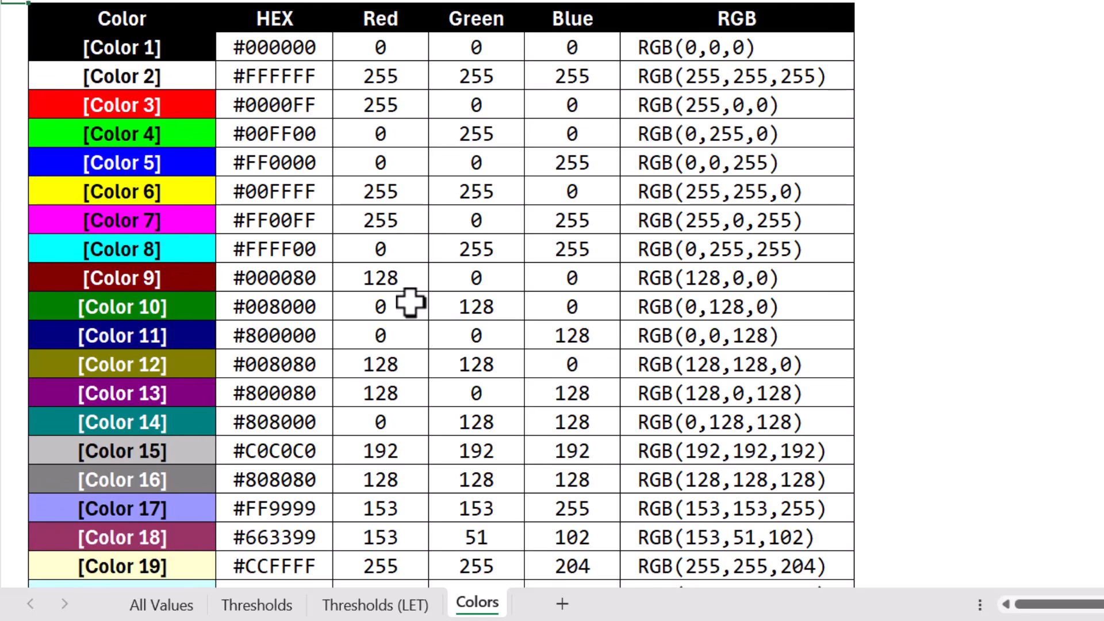
left_click(167, 310)
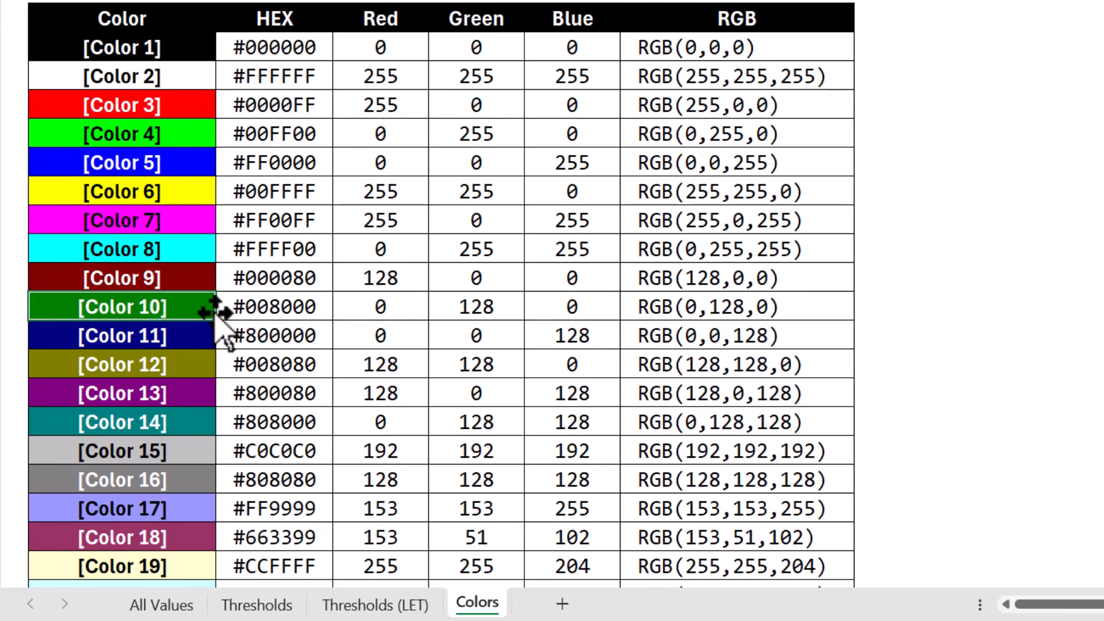
left_click(189, 136)
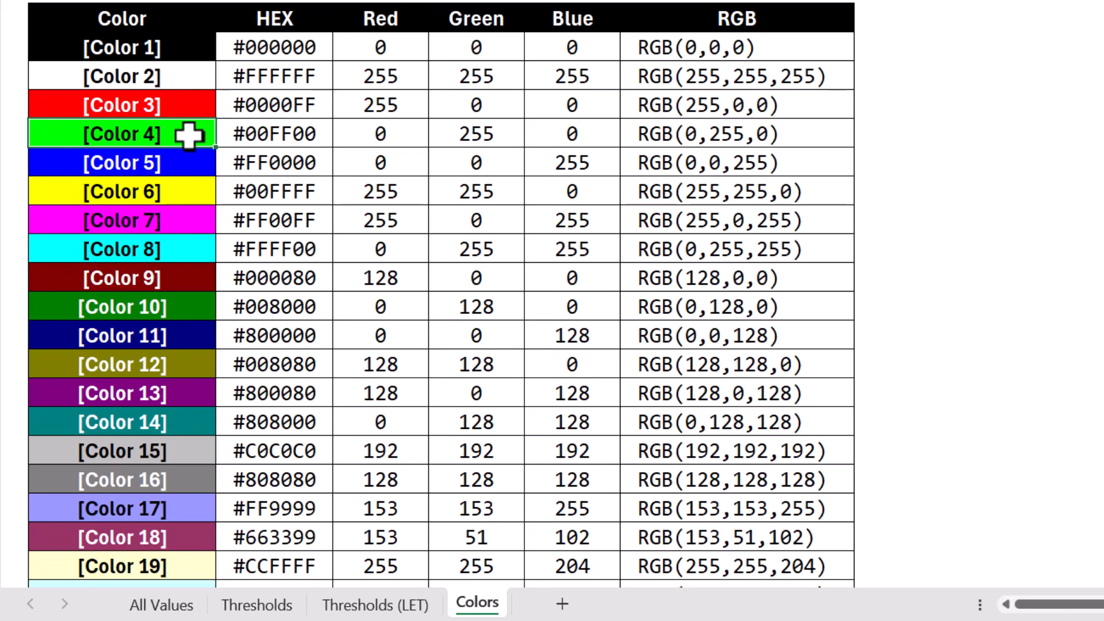
scroll(184, 141, "down", 4)
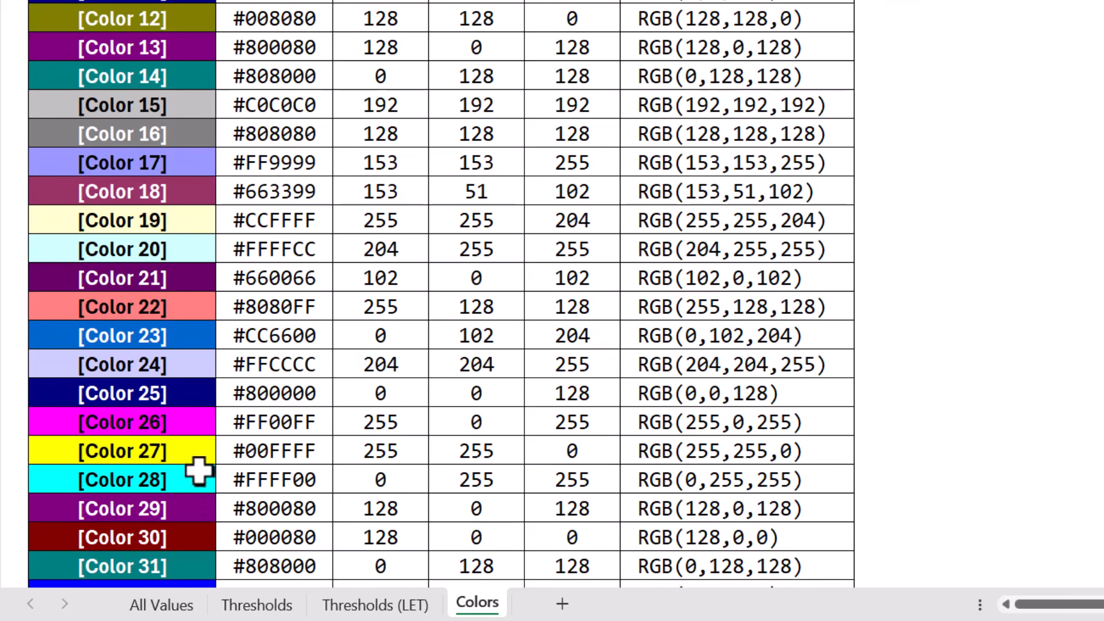
left_click(184, 538)
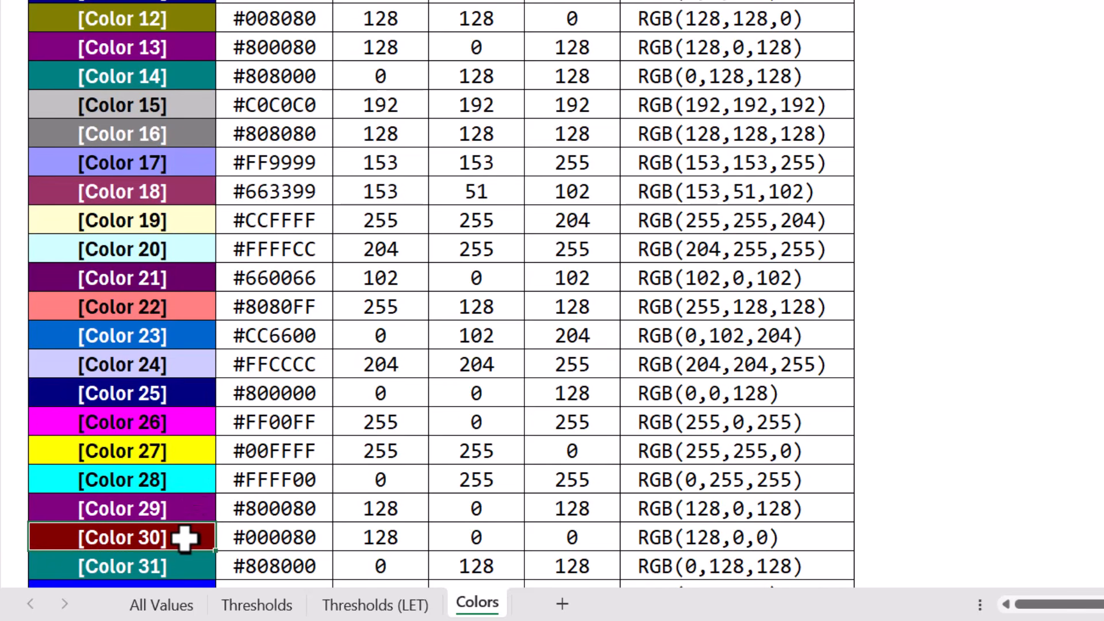
scroll(184, 538, "up", 4)
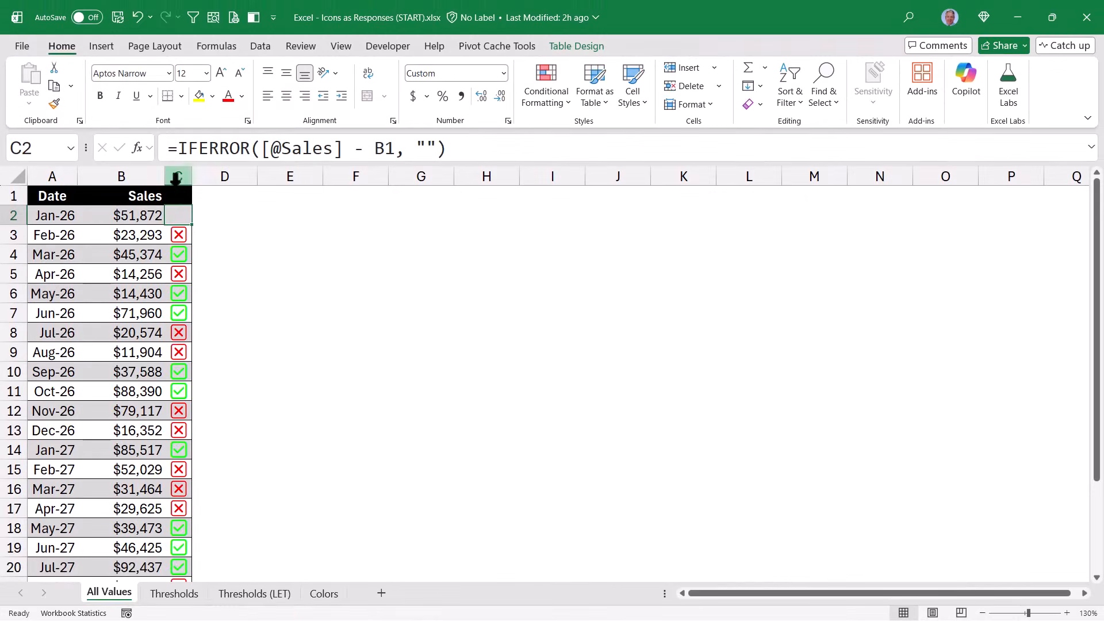
In the custom number format of column C's table cells on the All Values sheet, replace Green with Color10.
left_click(176, 183)
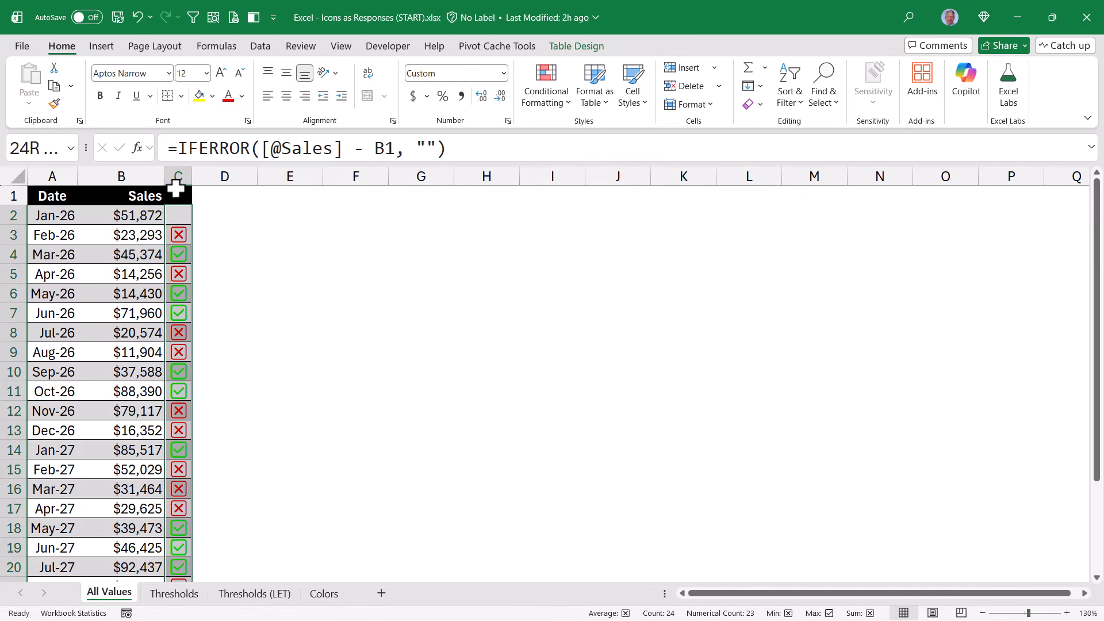
left_click(508, 120)
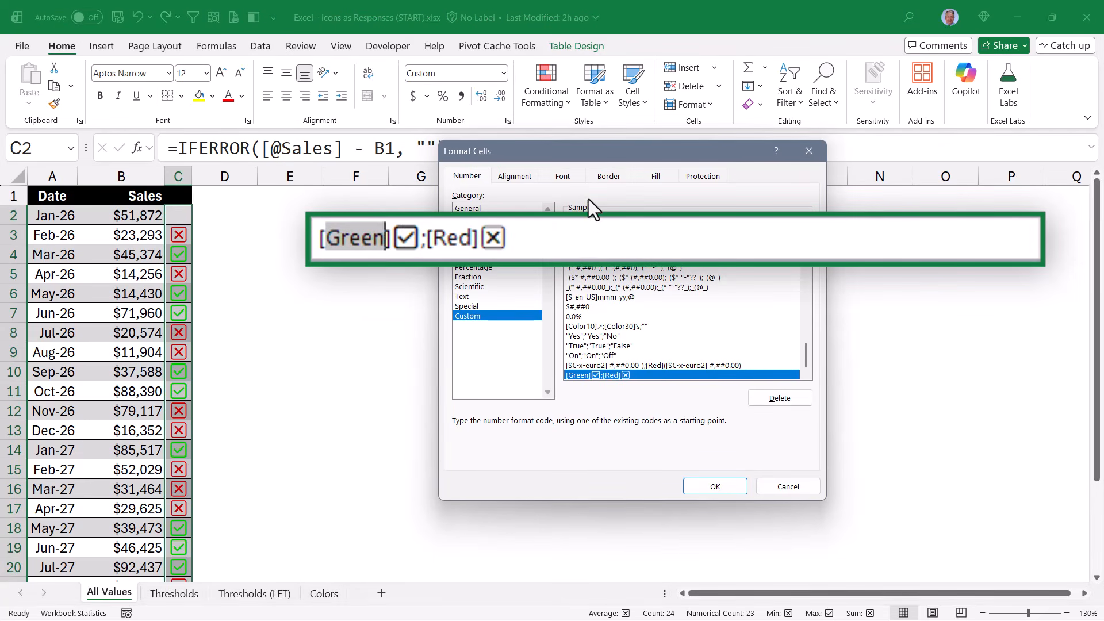
type("Color10")
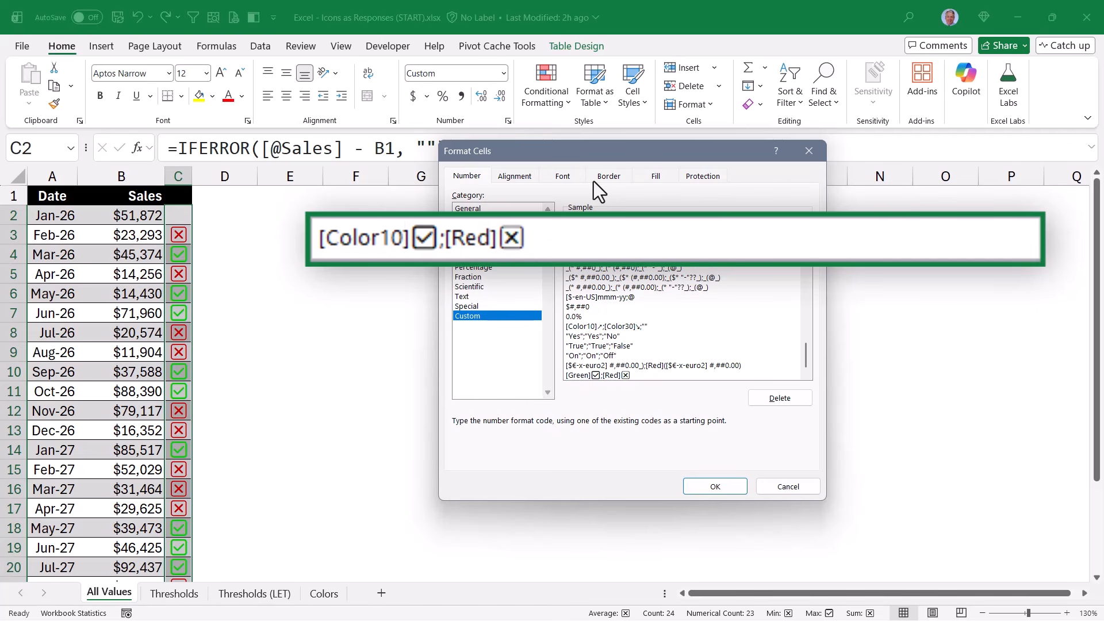
Replace Red with Color30 in the negative section of the custom format and apply it to column C's cells.
key("Right")
key("Right")
key("Right")
key("Right")
key("Delete")
key("Delete")
key("Delete")
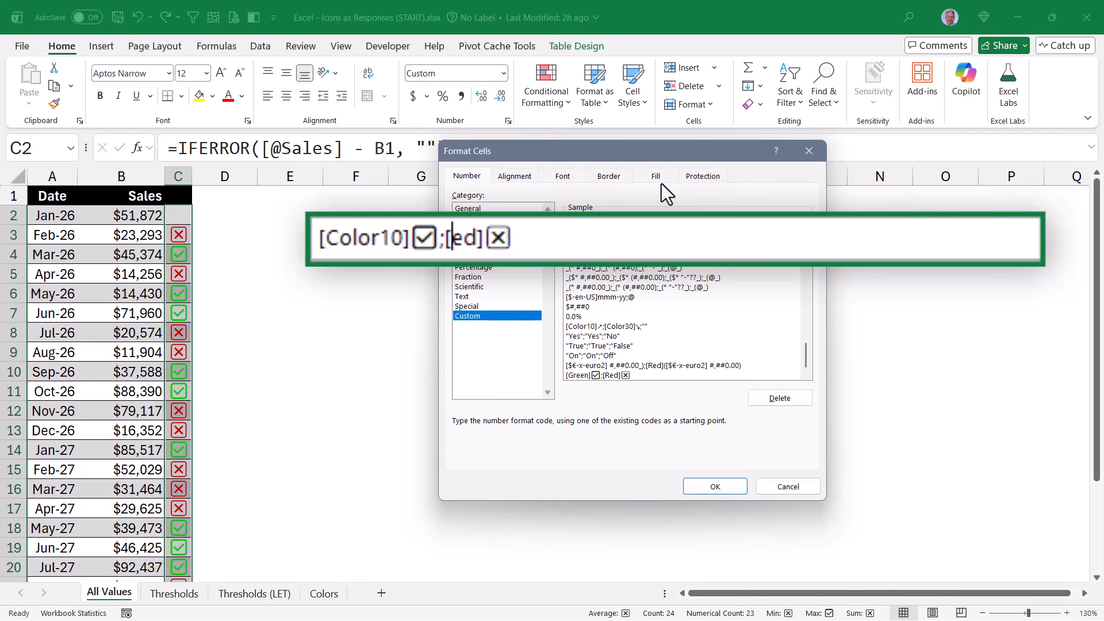
type("Color30")
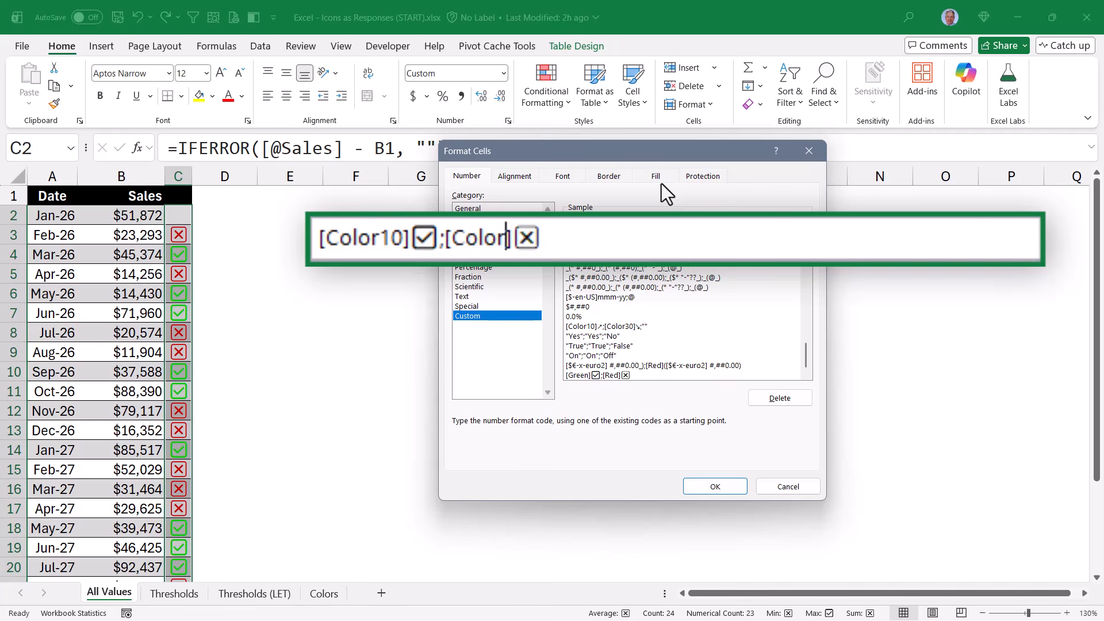
left_click(710, 487)
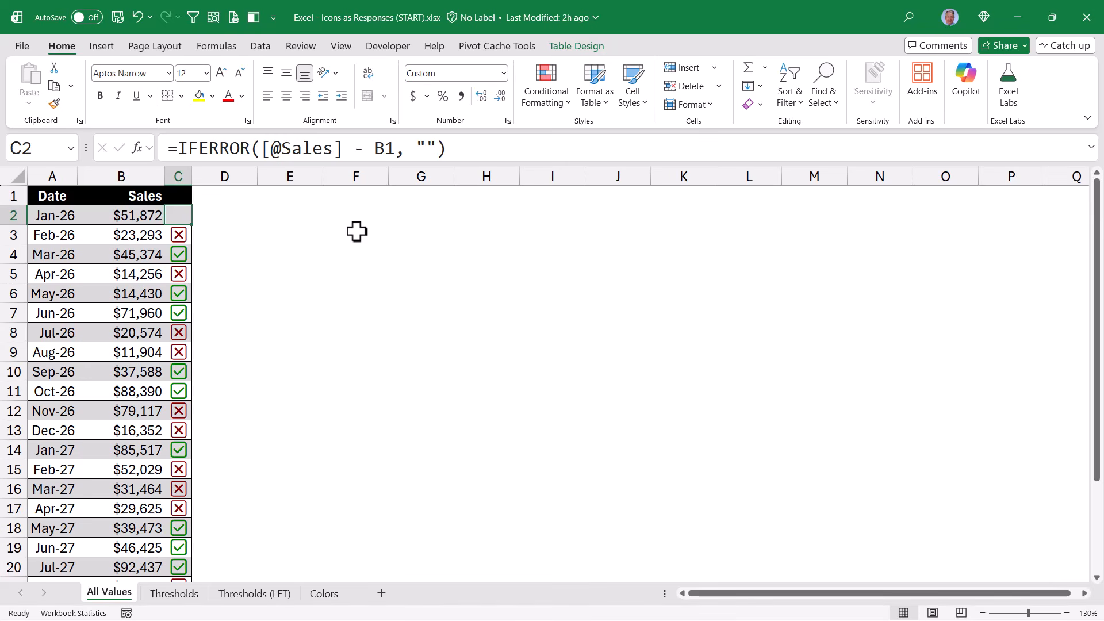
Extend the sales table with a column D by entering a single space as the header in D1.
left_click(222, 197)
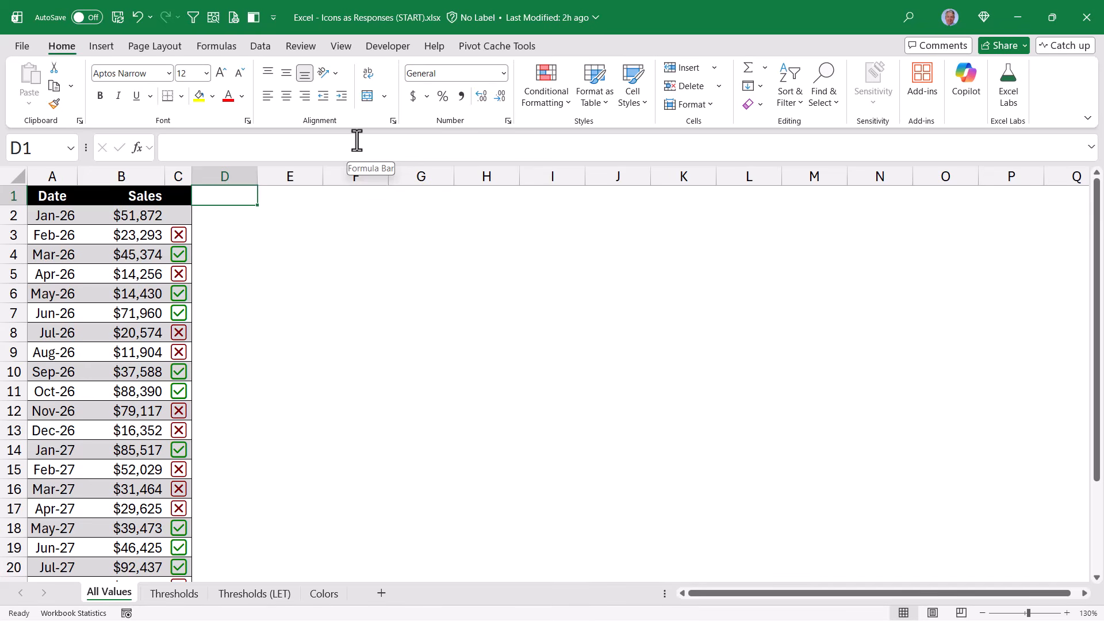
key("F2")
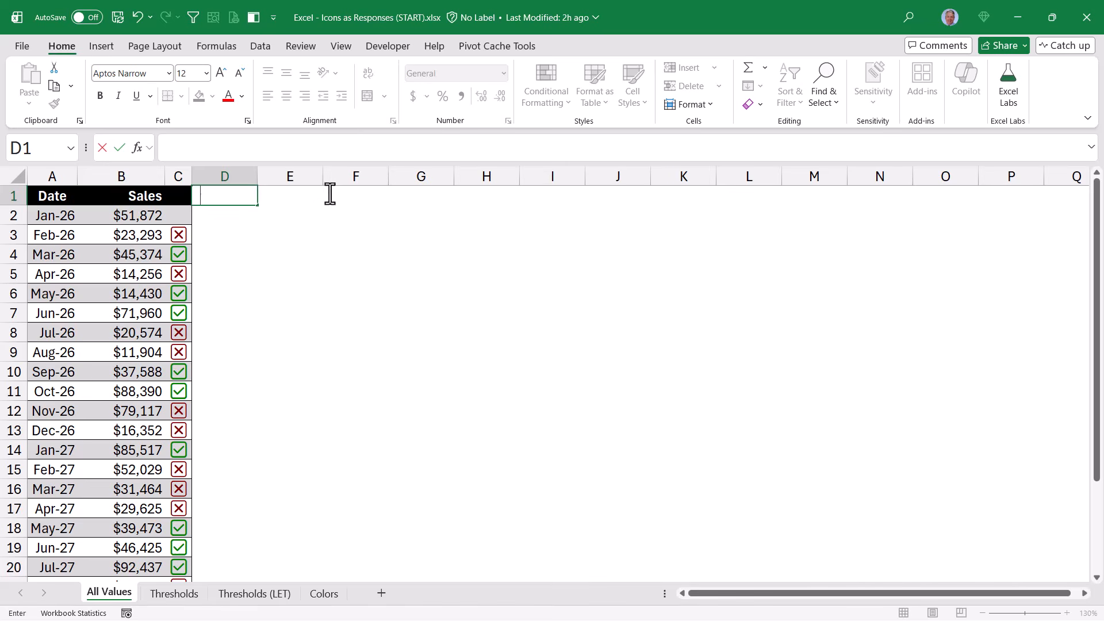
key("Return")
key("Return")
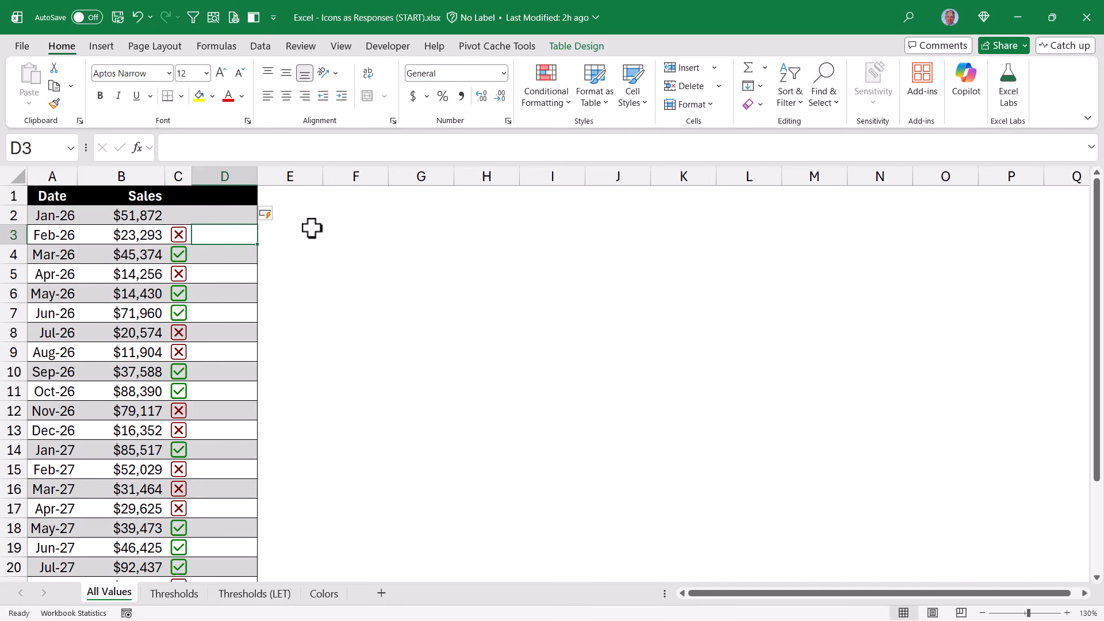
type("=")
left_click(141, 230)
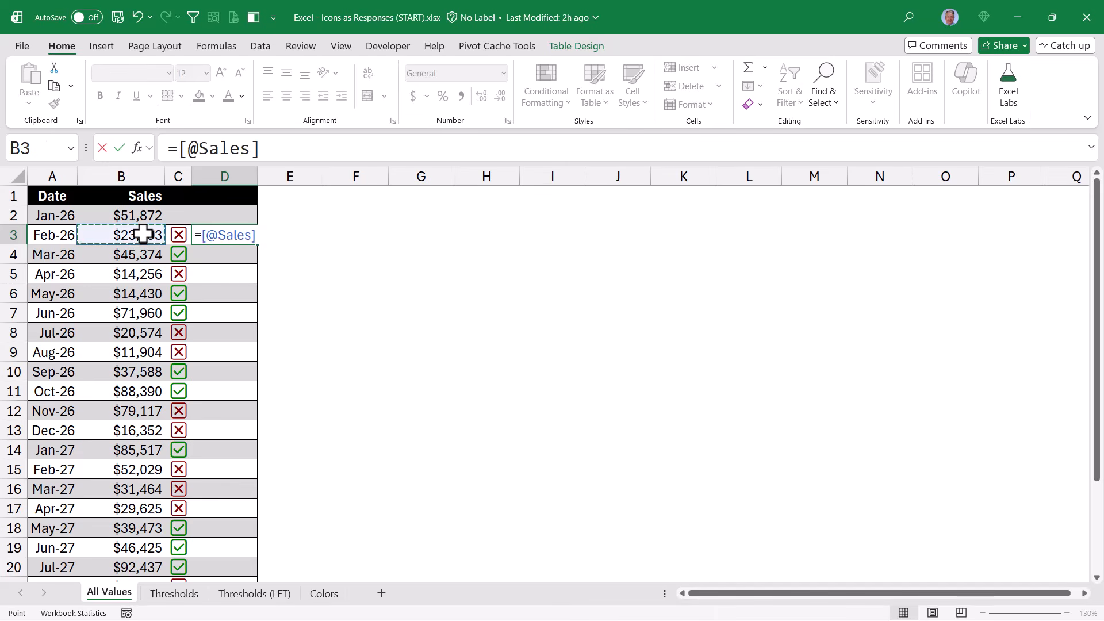
type("-")
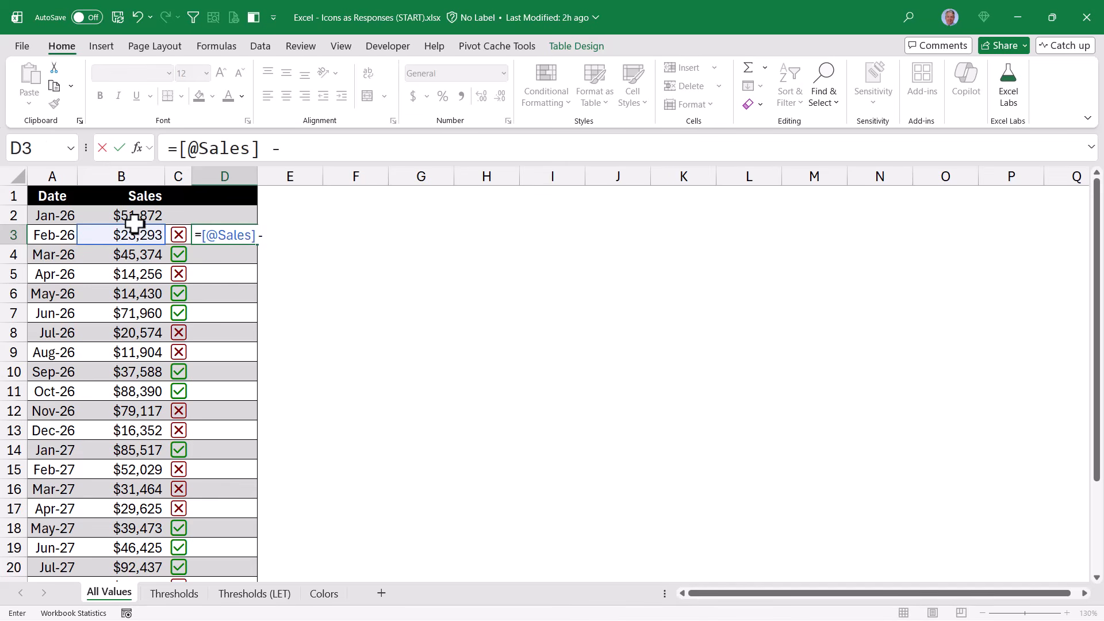
left_click(134, 216)
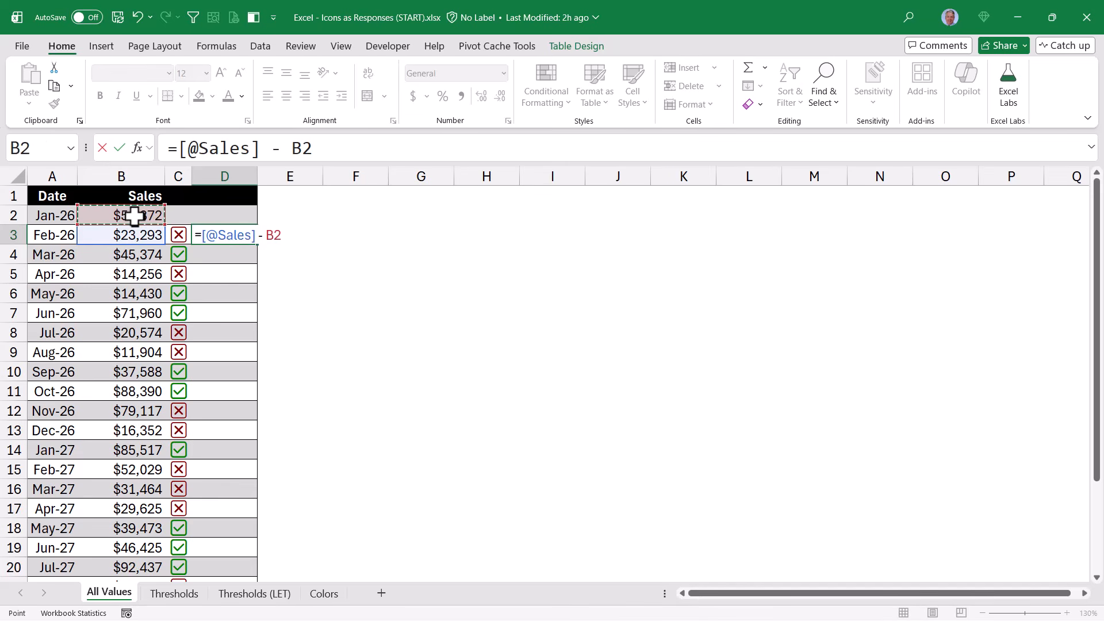
type("/")
left_click(133, 216)
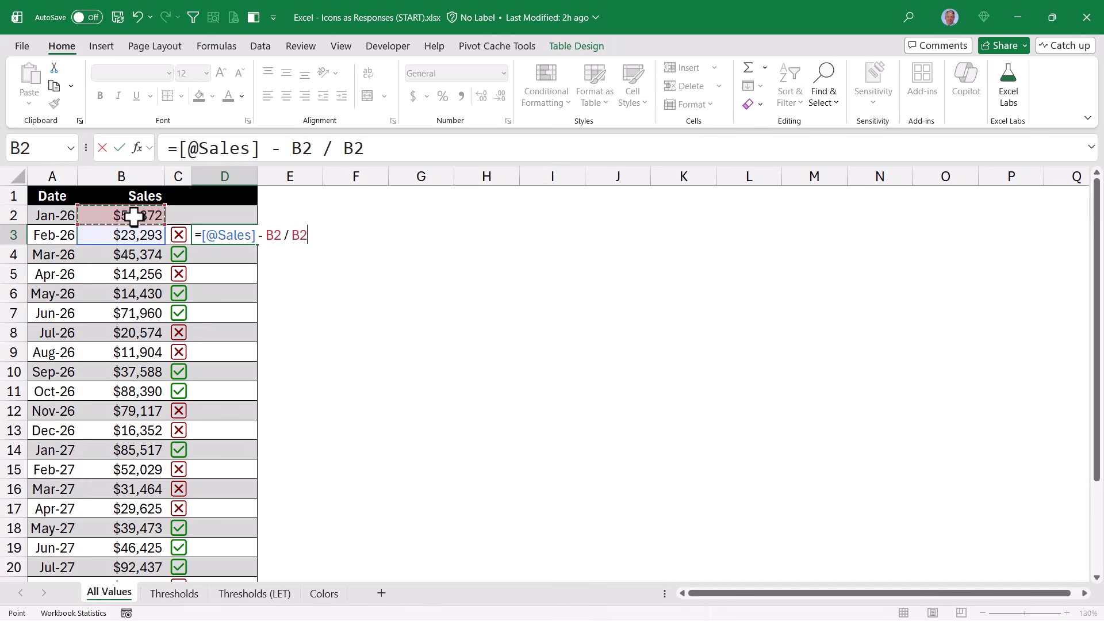
left_click(179, 148)
type("(")
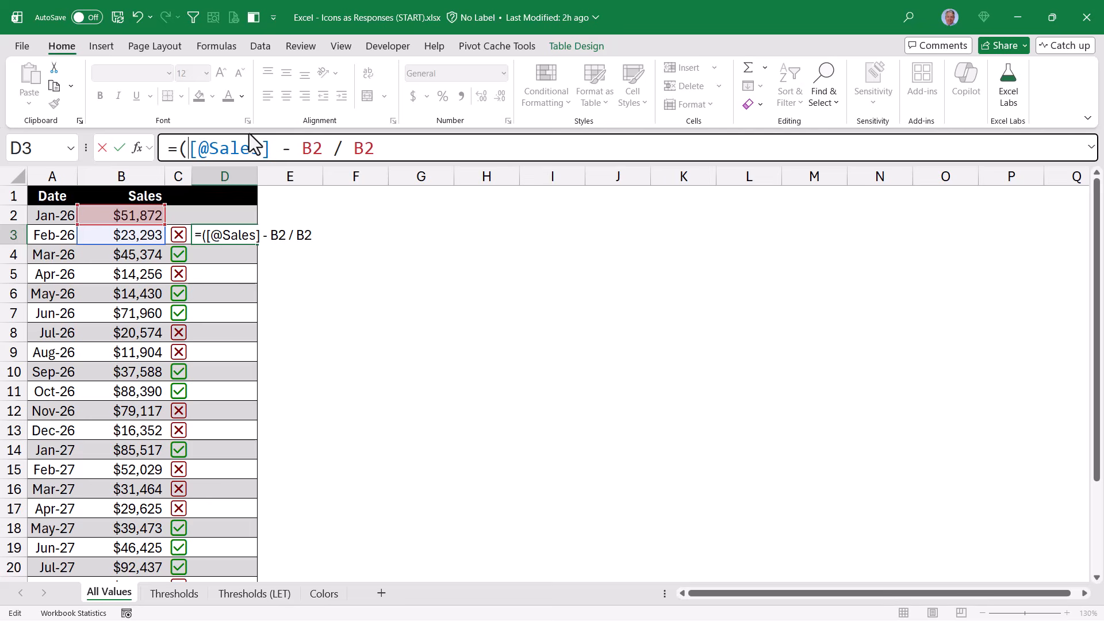
left_click(323, 149)
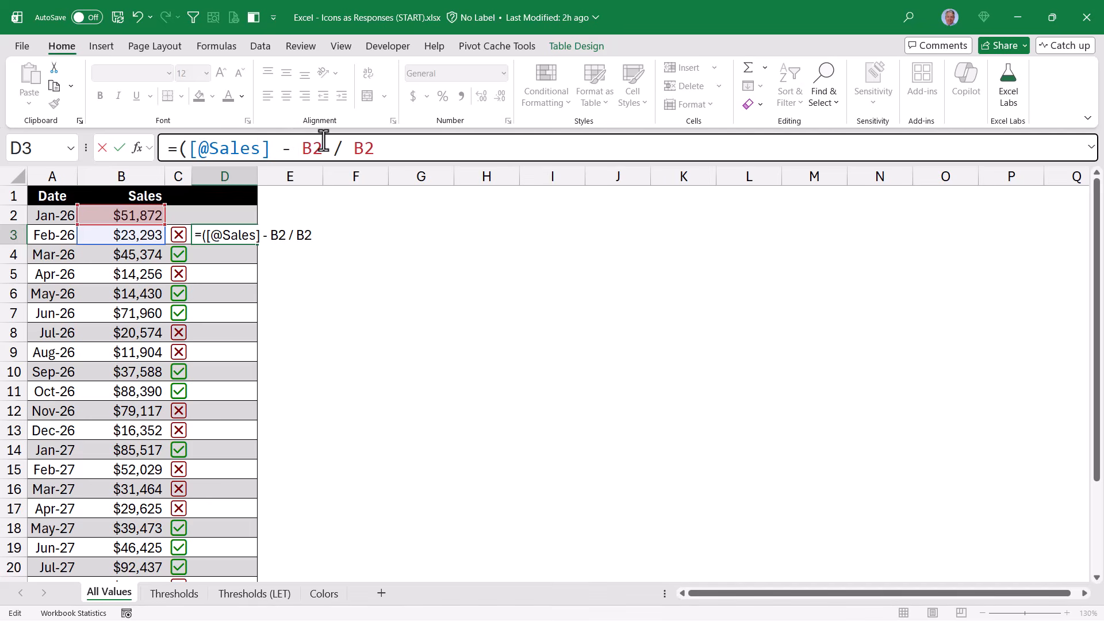
type(")")
left_click(116, 150)
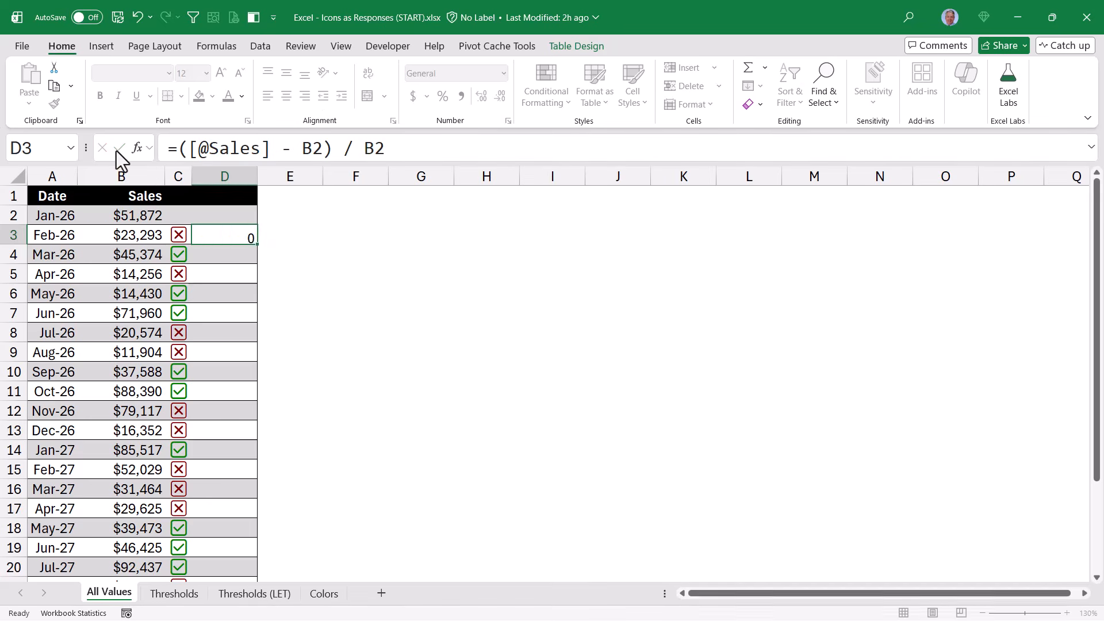
left_click(225, 188)
left_click(446, 96)
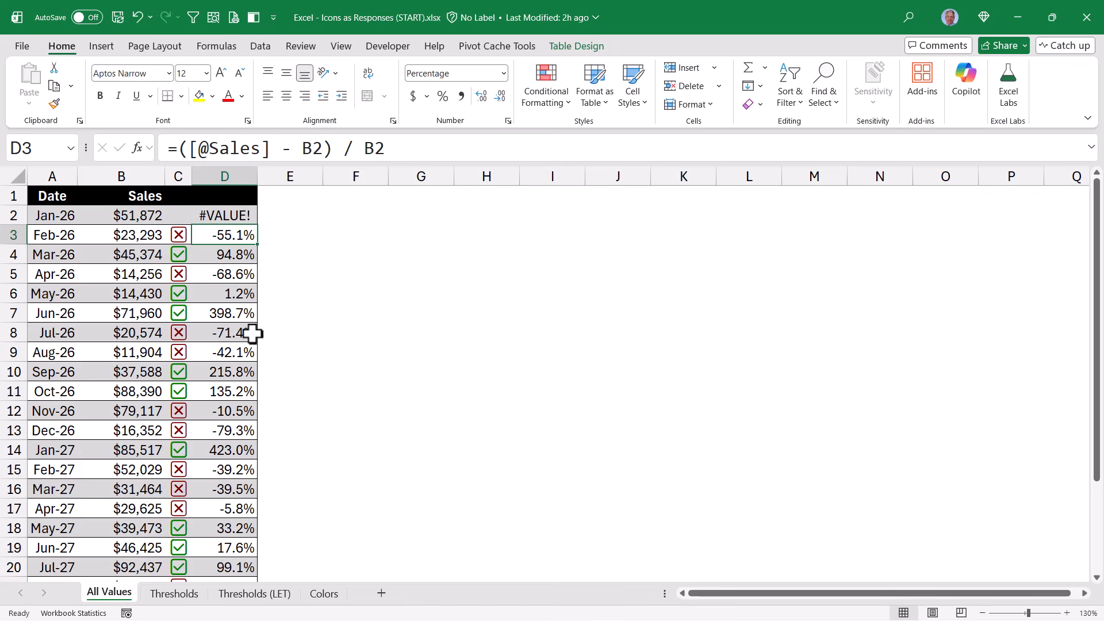
Wrap D3's formula in IFERROR with "" as the fallback and fit column D's width to its contents.
left_click(178, 148)
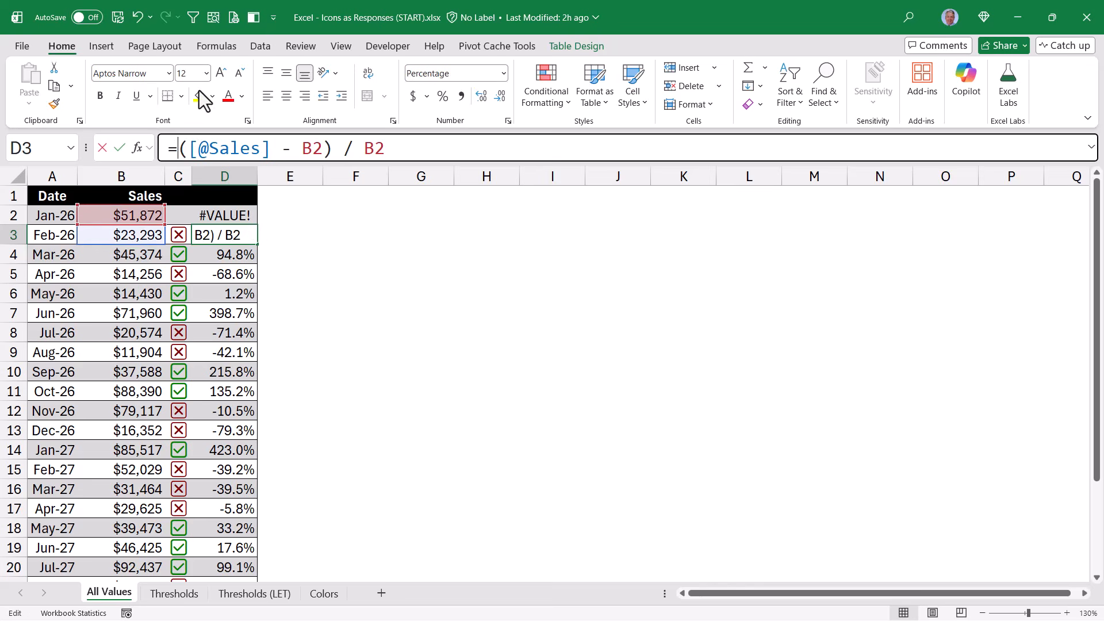
type("IFE")
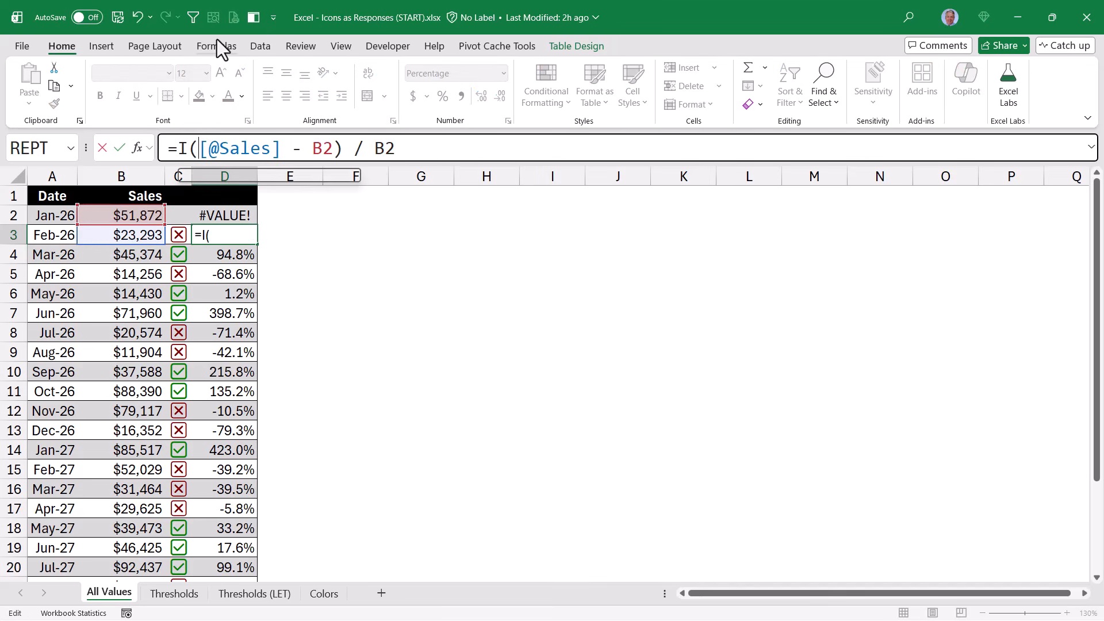
type("RROR")
key("End")
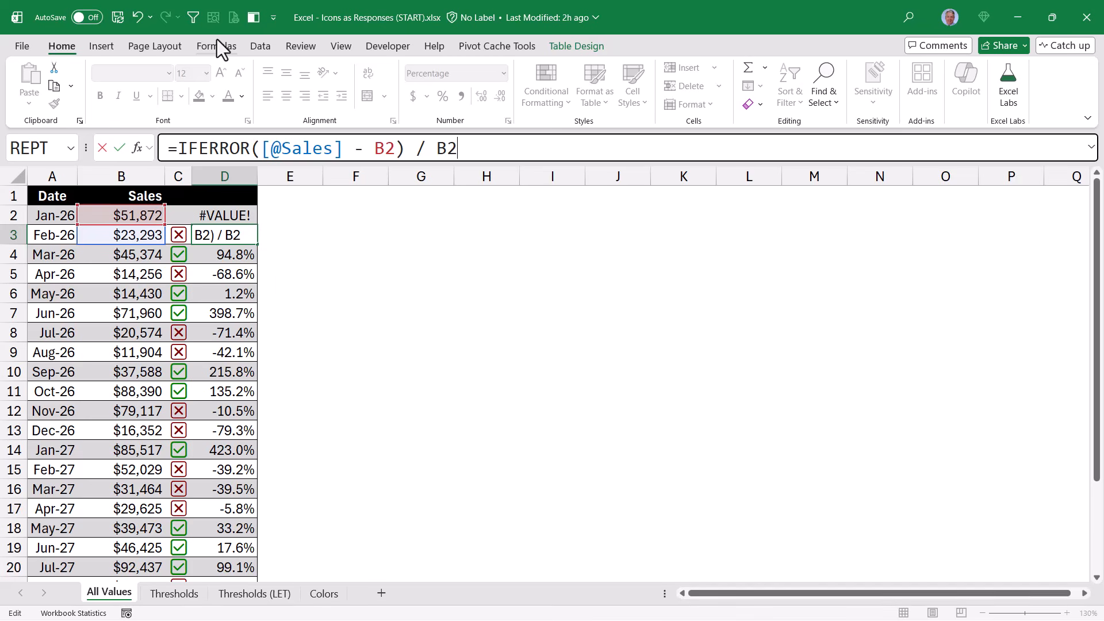
type(", \"\")")
key("Return")
double_click(257, 176)
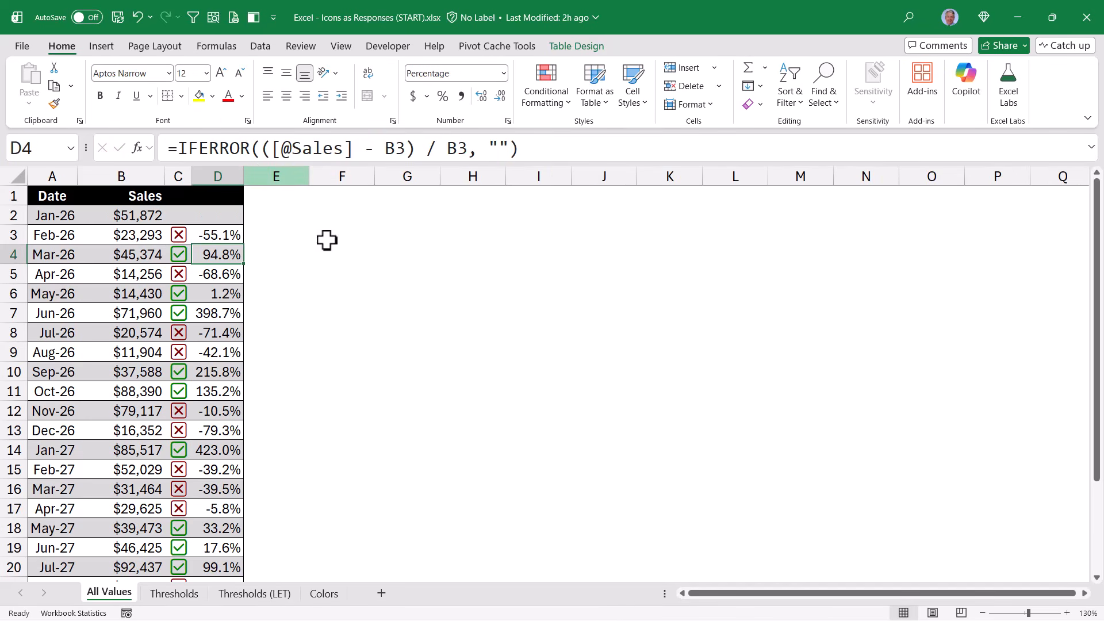
Extend the Thresholds sheet's sales table with a column C by entering a single space as the header in C1.
left_click(56, 196)
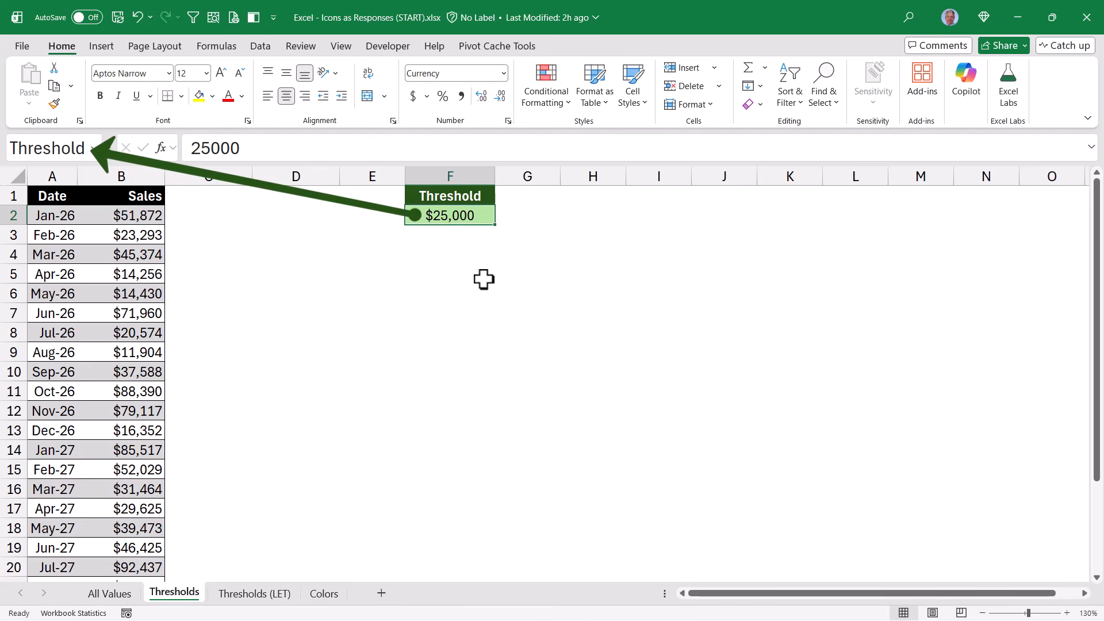
left_click(232, 199)
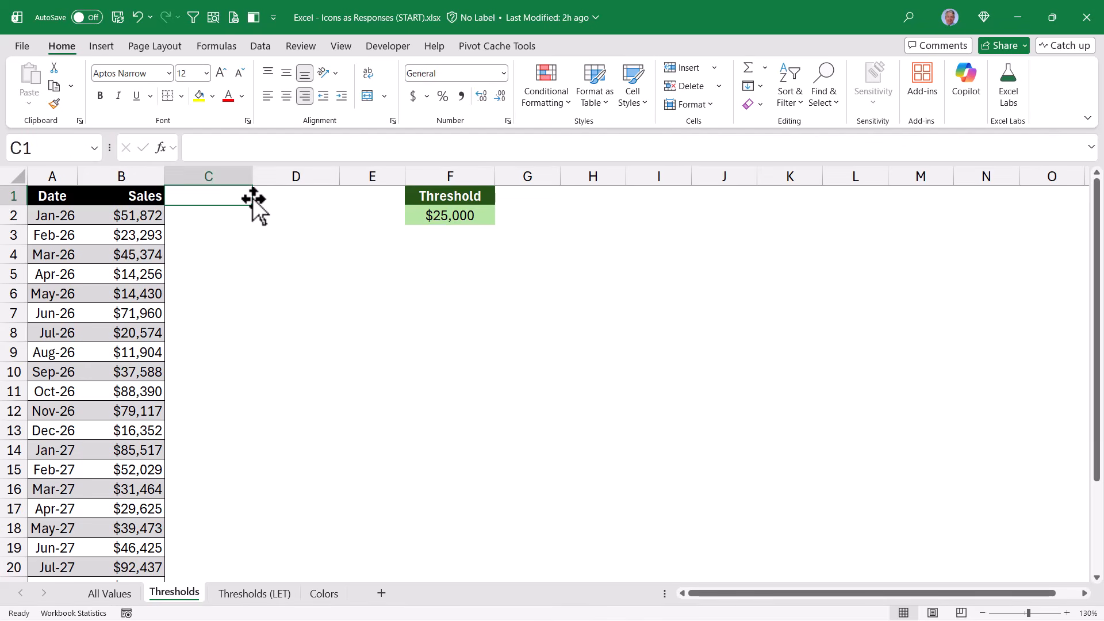
key("Return")
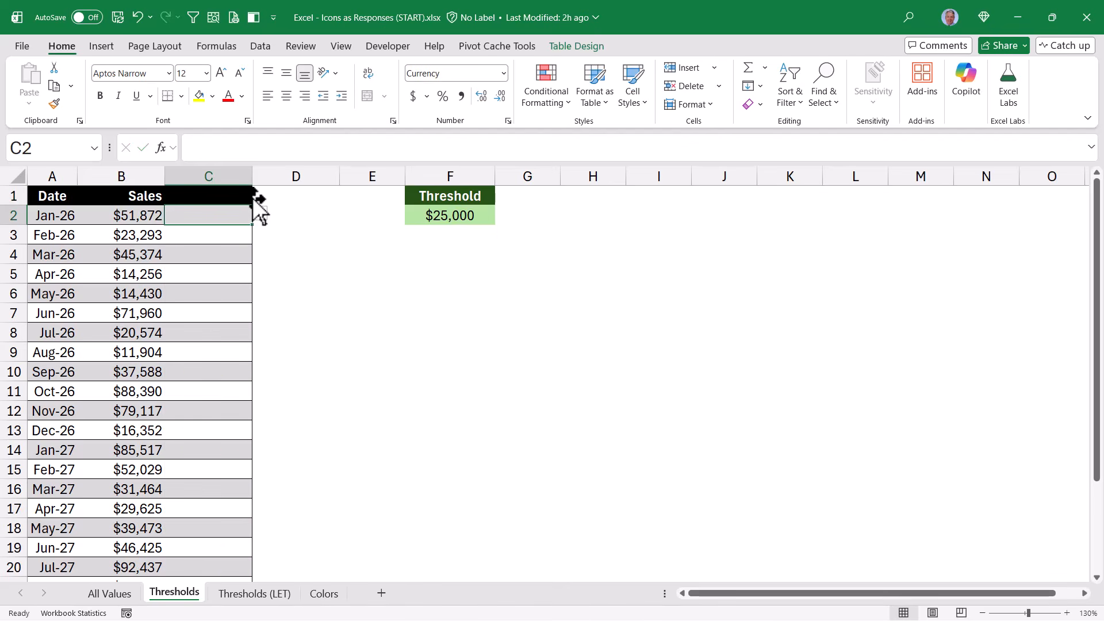
key("Return")
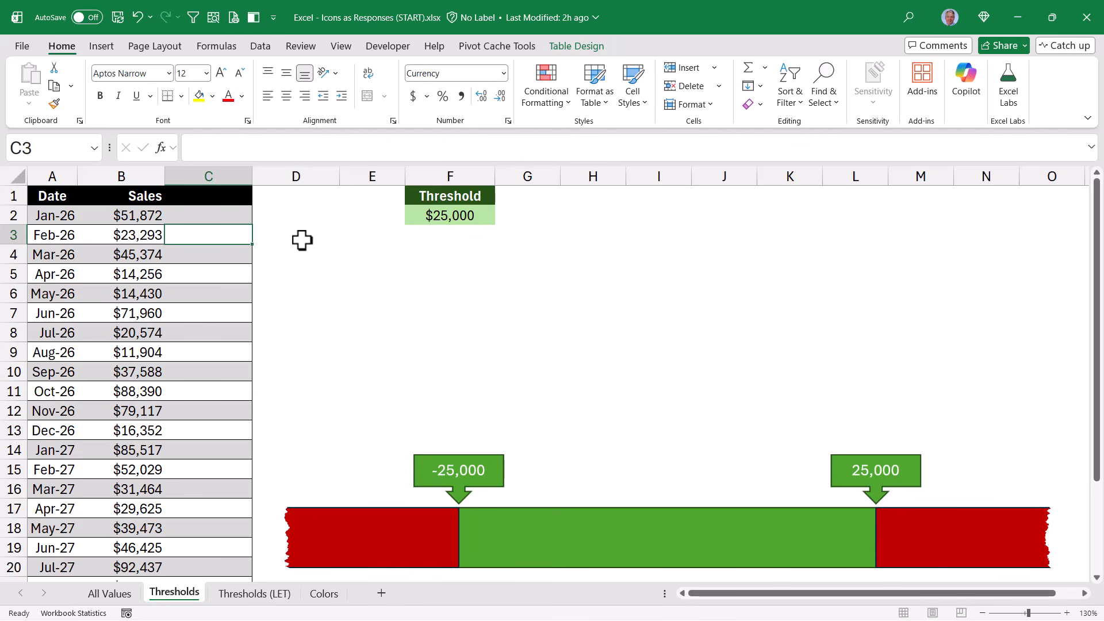
type("=and")
key("Tab")
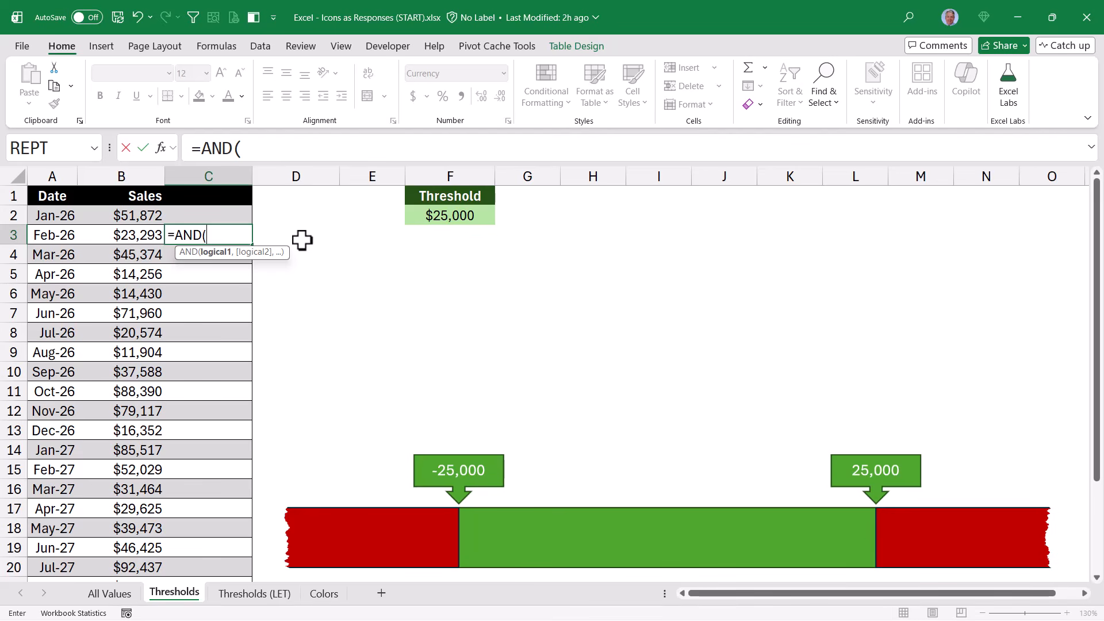
left_click(135, 236)
type("-")
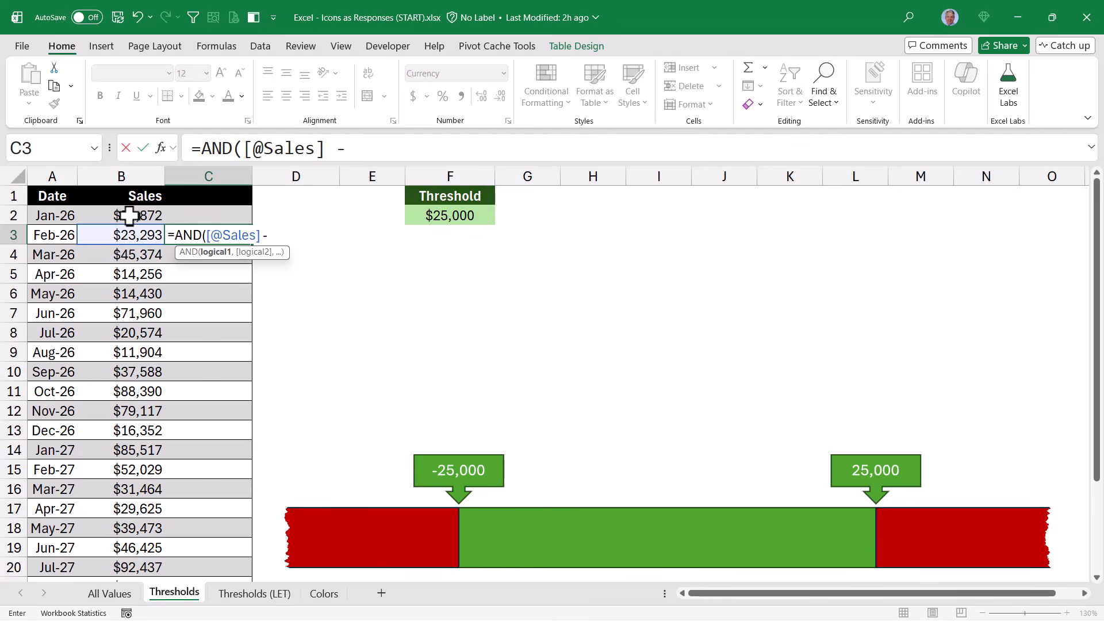
left_click(123, 218)
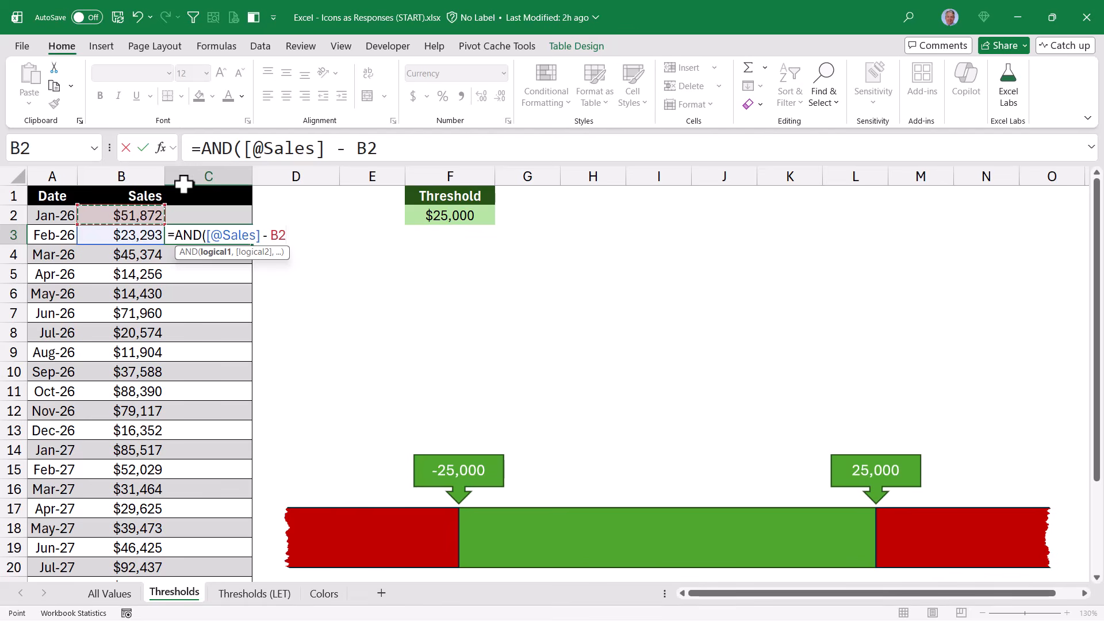
type(">= -")
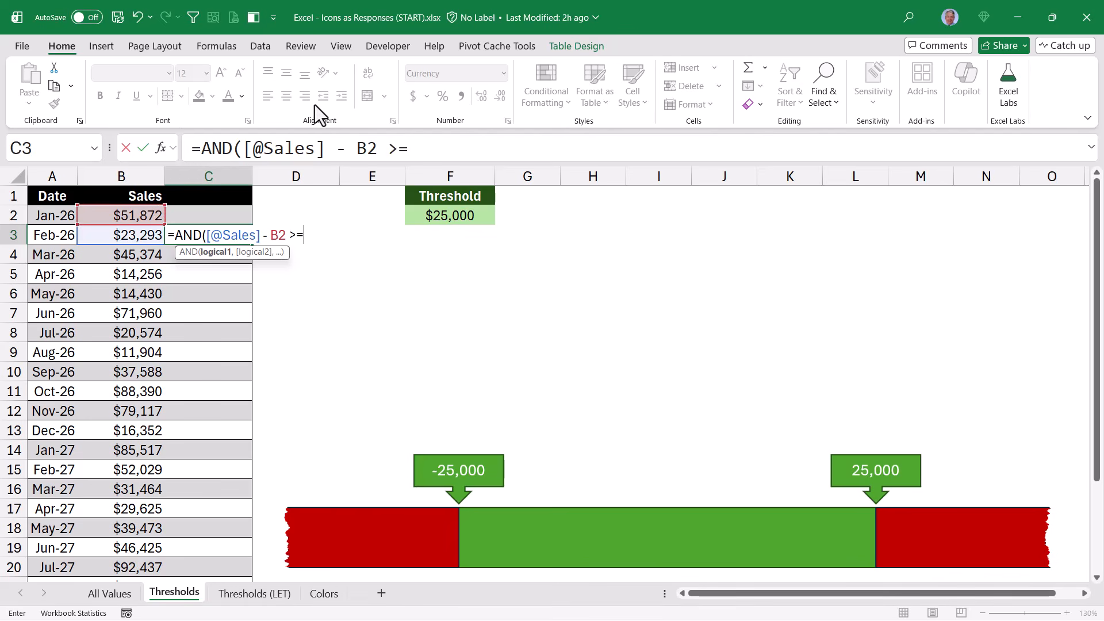
left_click(436, 215)
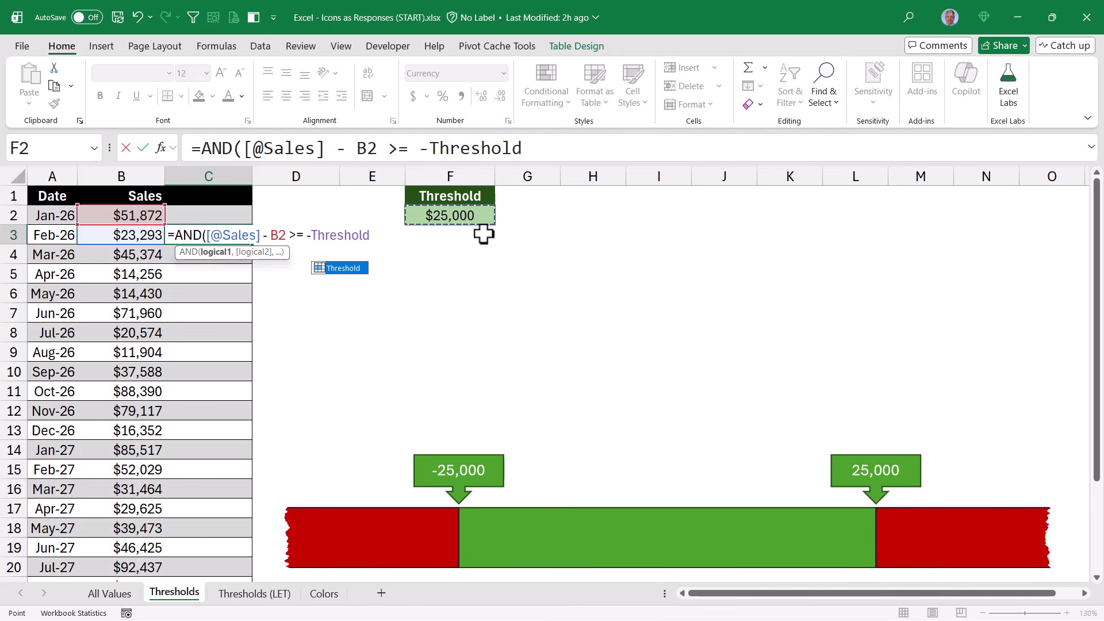
type(",")
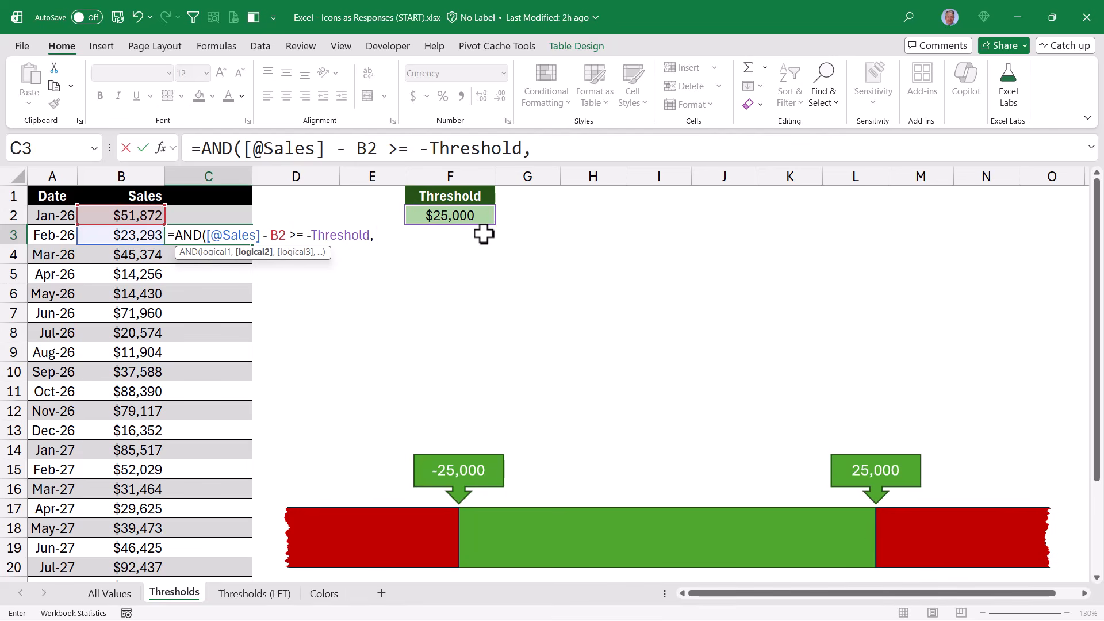
left_click(141, 236)
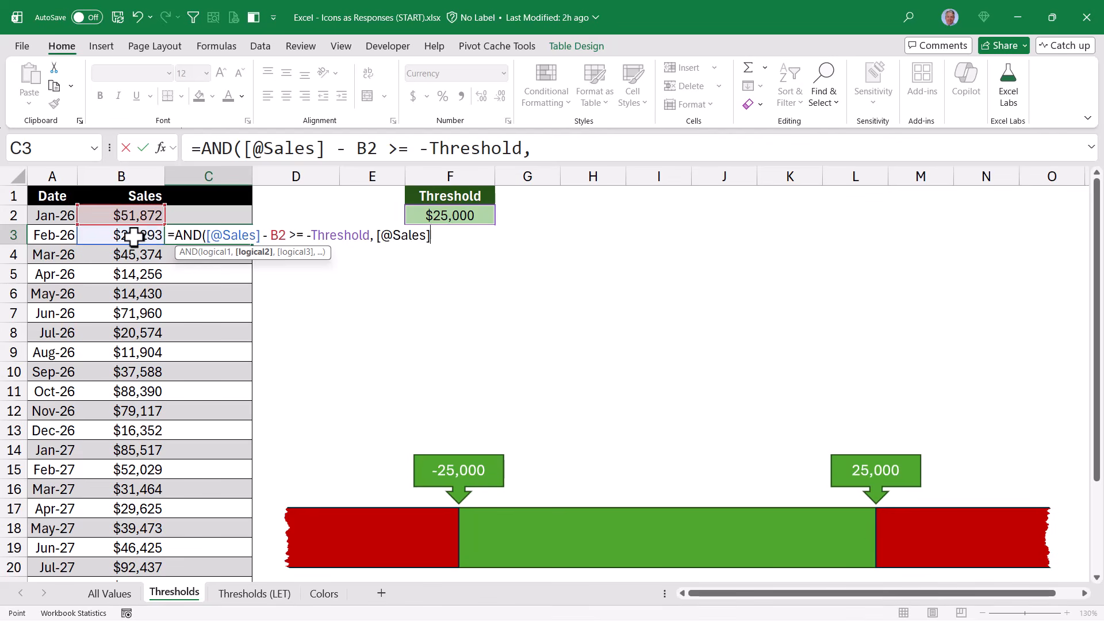
type("-")
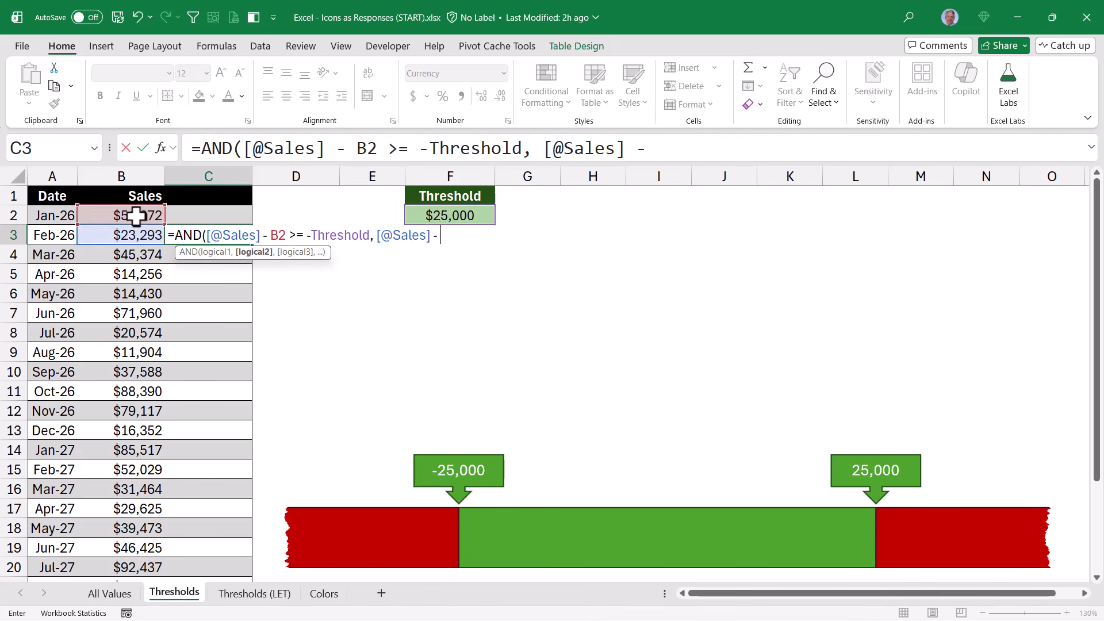
left_click(136, 212)
type("<")
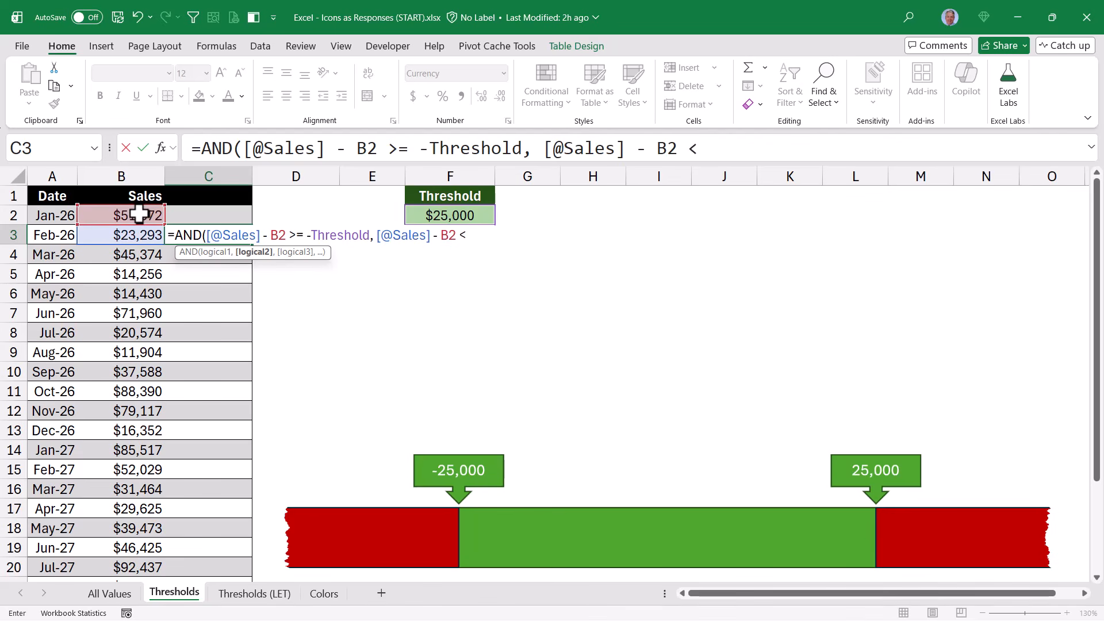
key("BackSpace")
type("=")
left_click(439, 215)
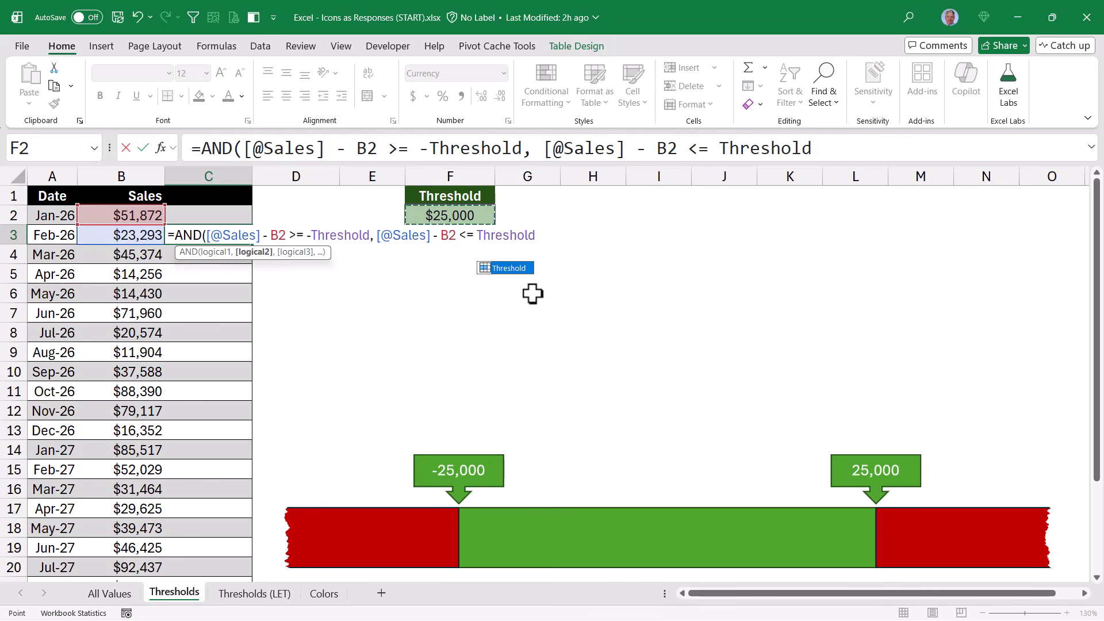
type(")")
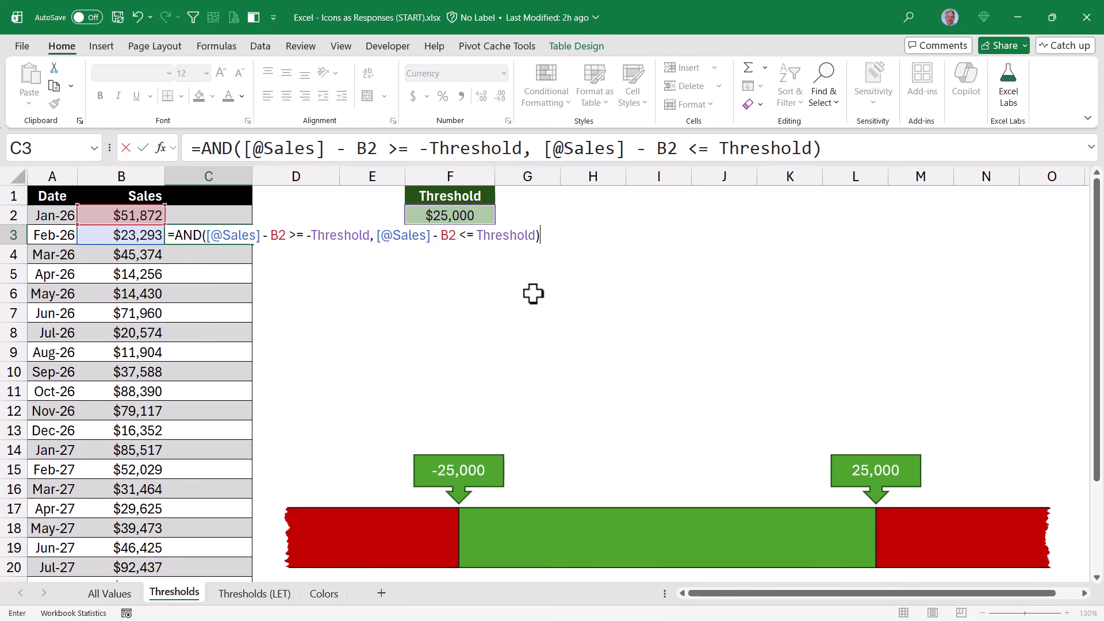
key("Return")
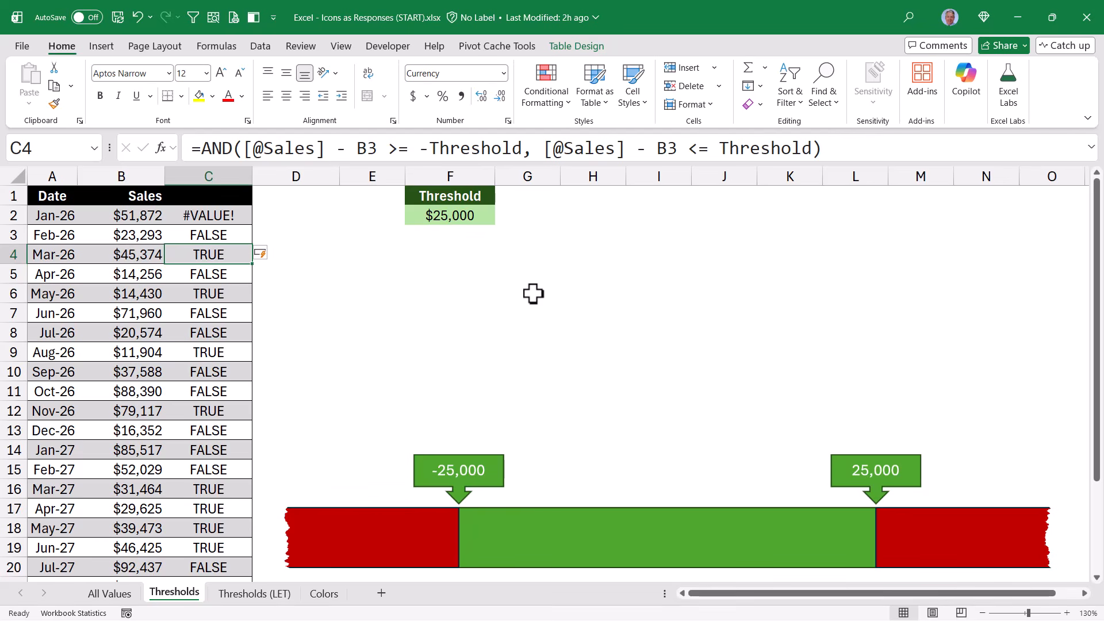
Wrap C4's AND test in an IF function with 0 as the value if true.
left_click(201, 149)
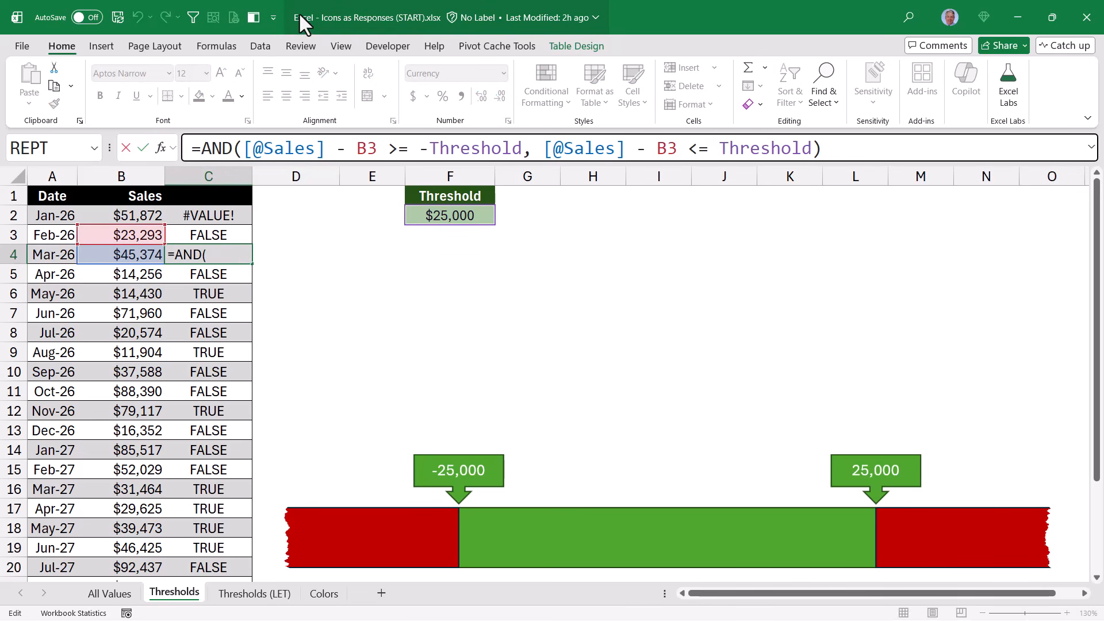
type("IF(")
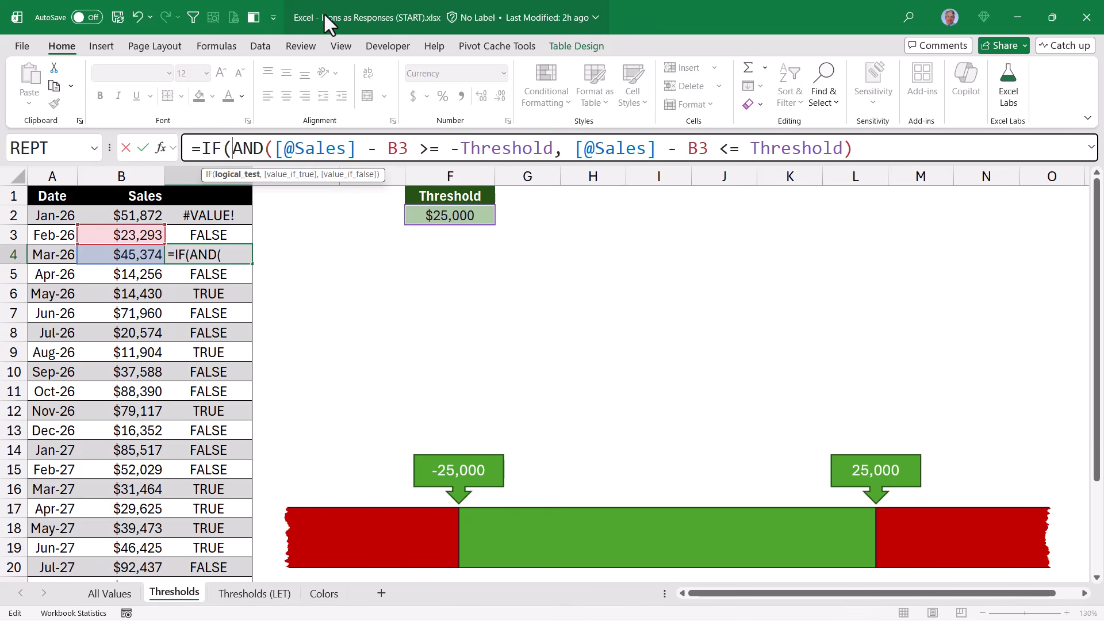
left_click(1091, 148)
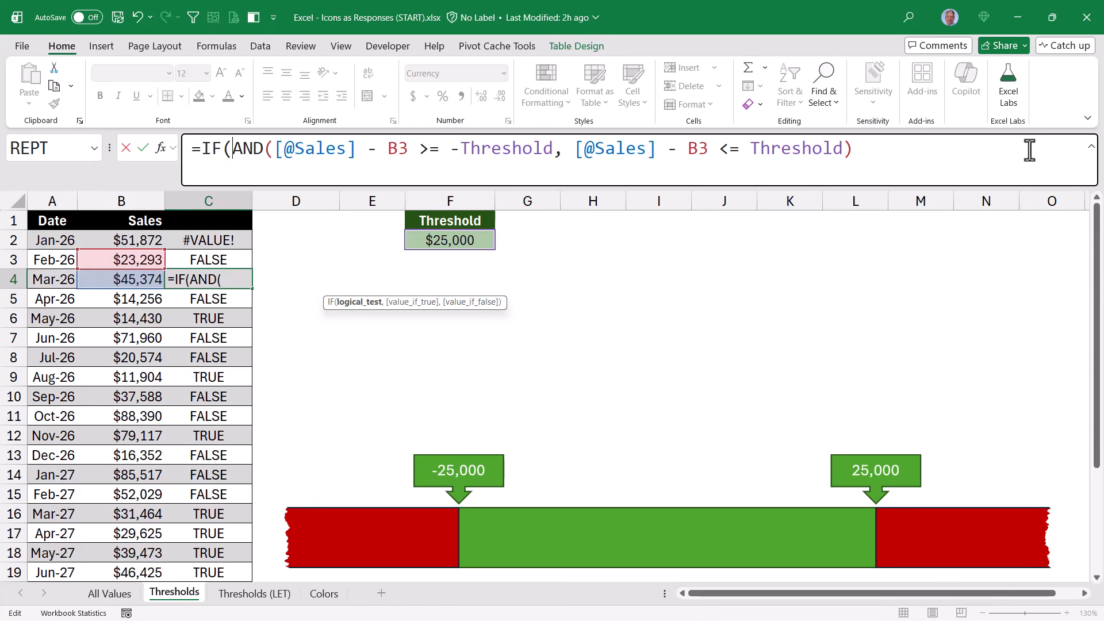
left_click(1077, 180)
type(",")
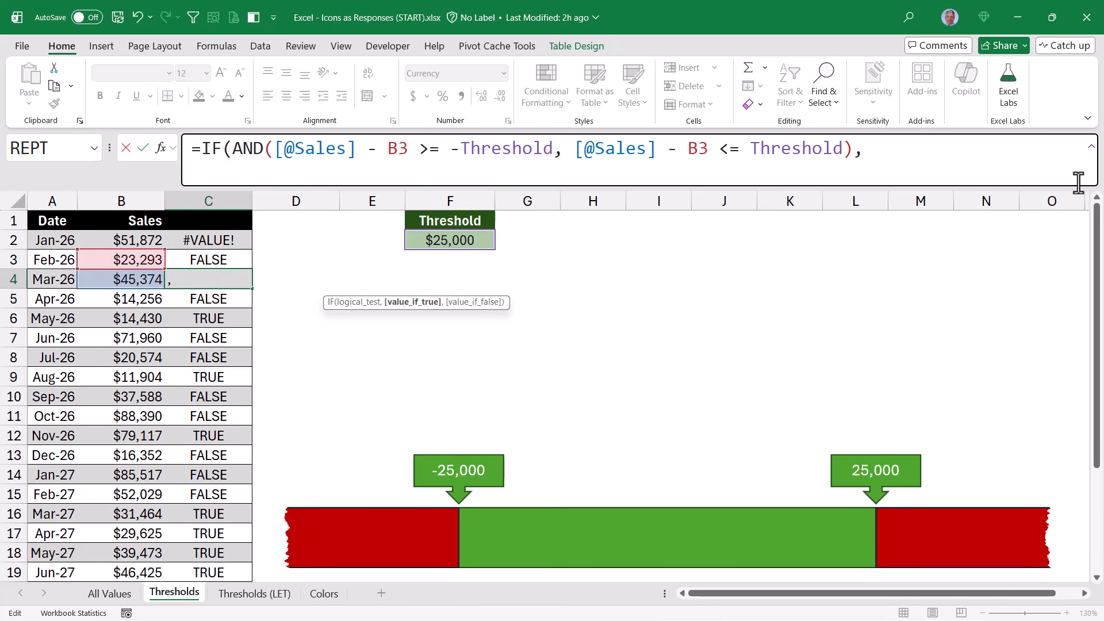
type(" 0,")
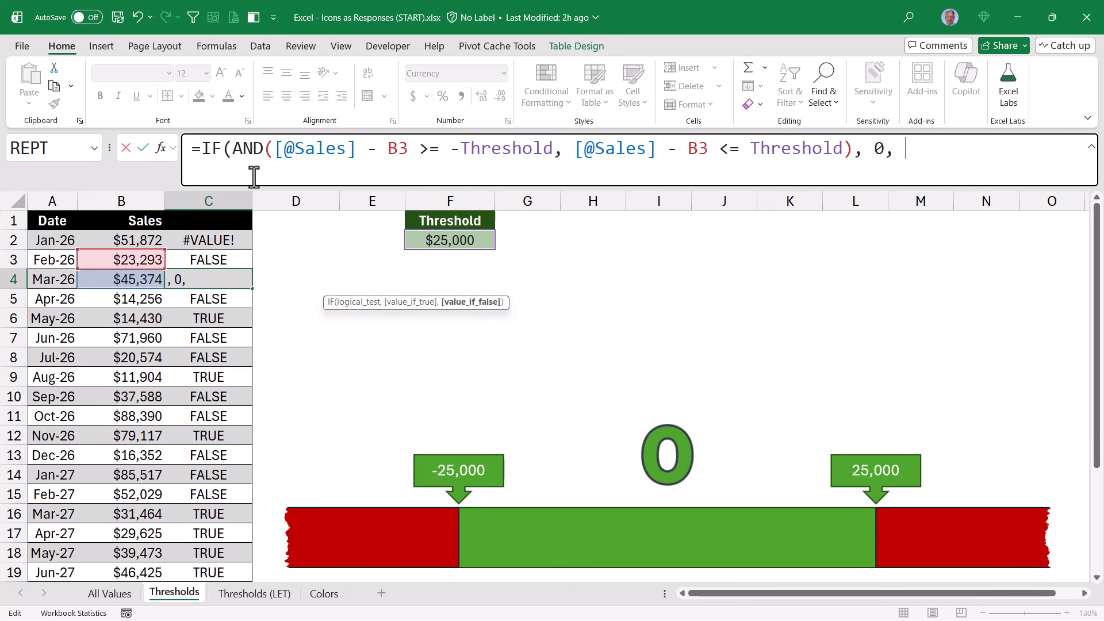
left_click(142, 282)
type("-")
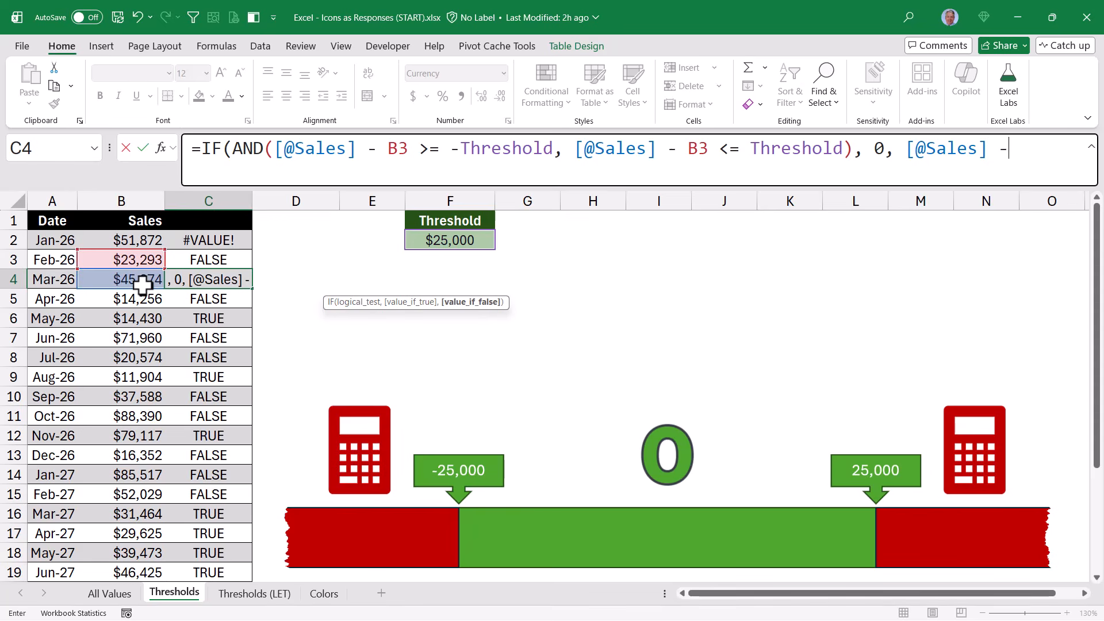
left_click(136, 260)
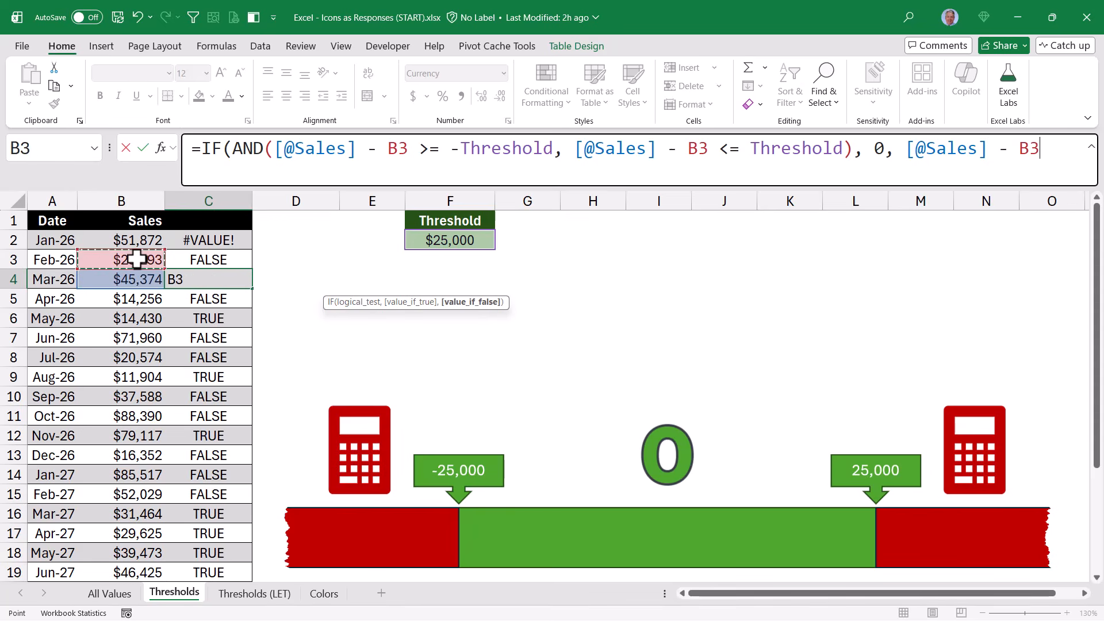
type(")")
key("Return")
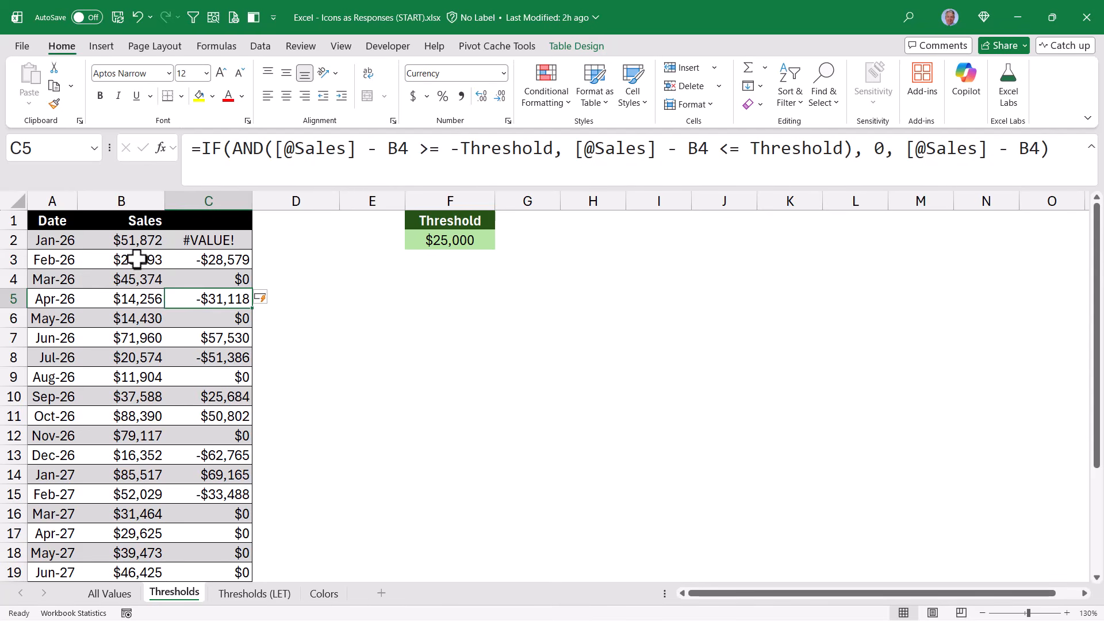
Wrap C5's IF formula in IFERROR with "" as the fallback value.
left_click(208, 148)
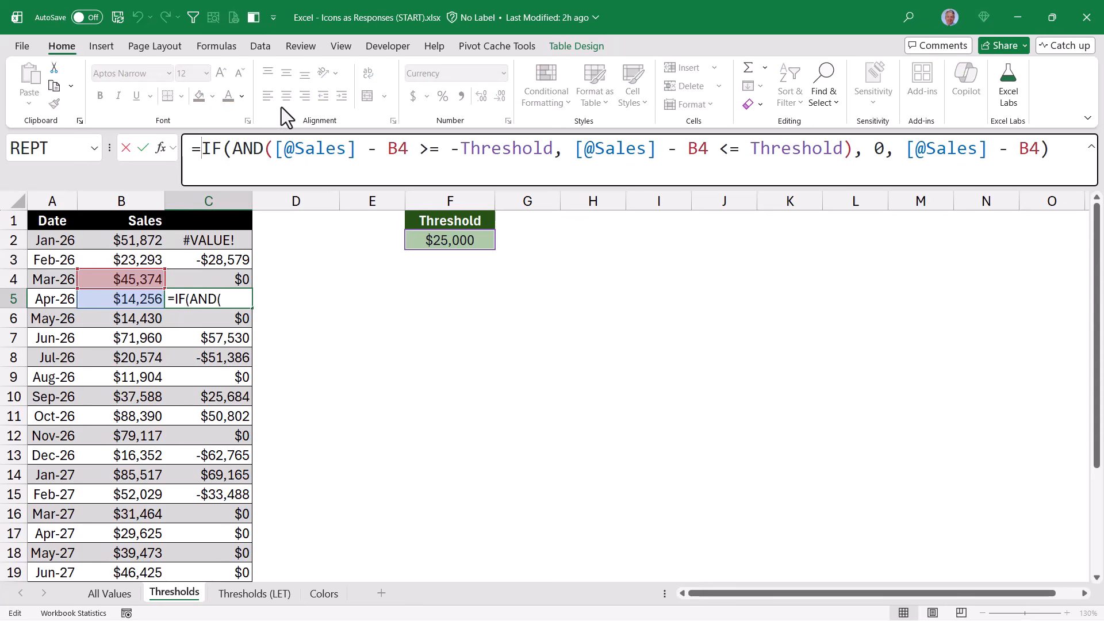
type("IFE")
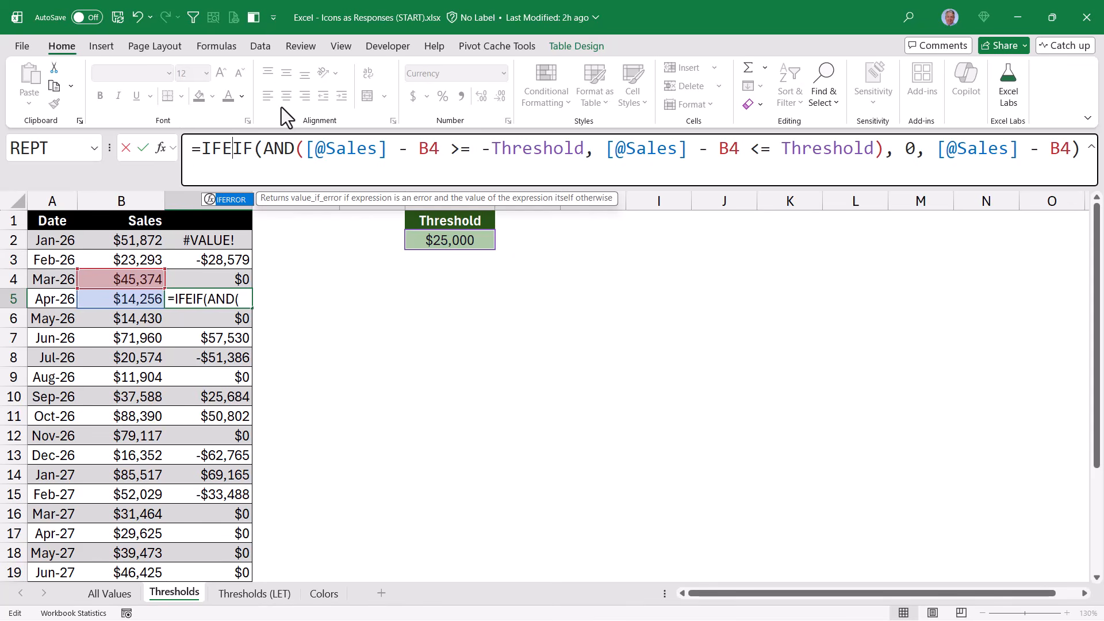
key("Tab")
key("ctrl+End")
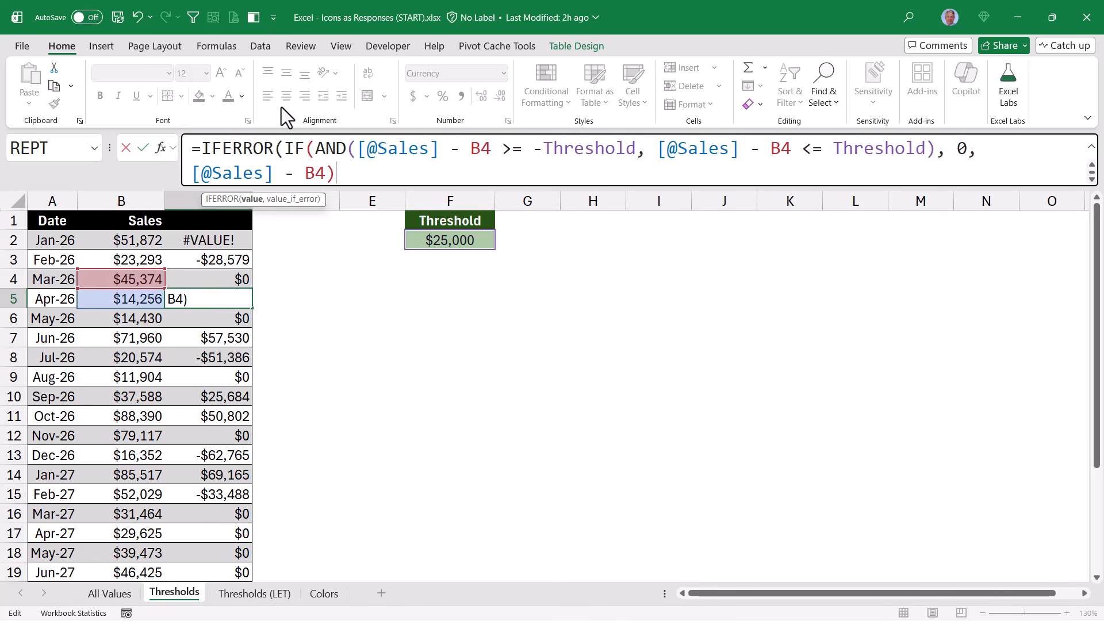
type(", \"\")")
key("Return")
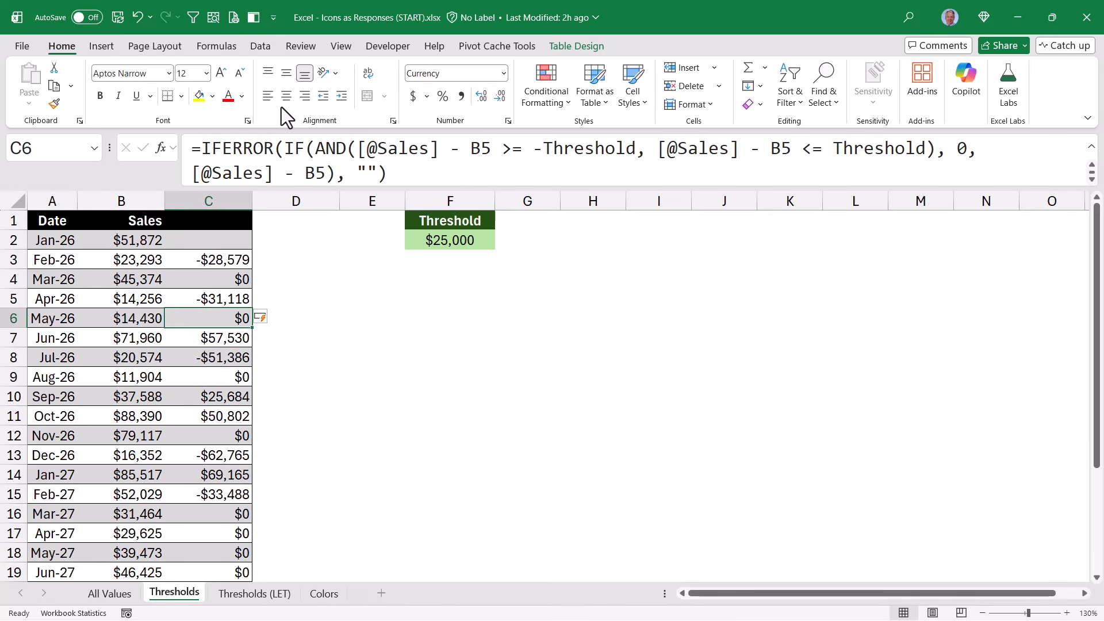
Start a custom number format for column C's table cells with [Color10]↗ as the positive section.
left_click(219, 211)
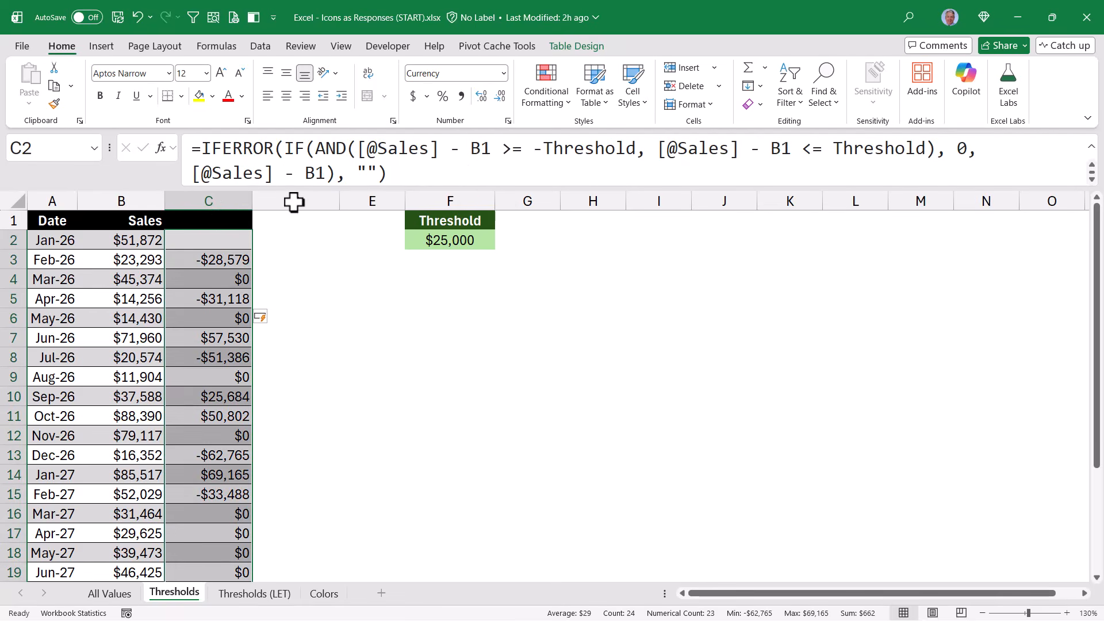
left_click(507, 121)
left_click(467, 316)
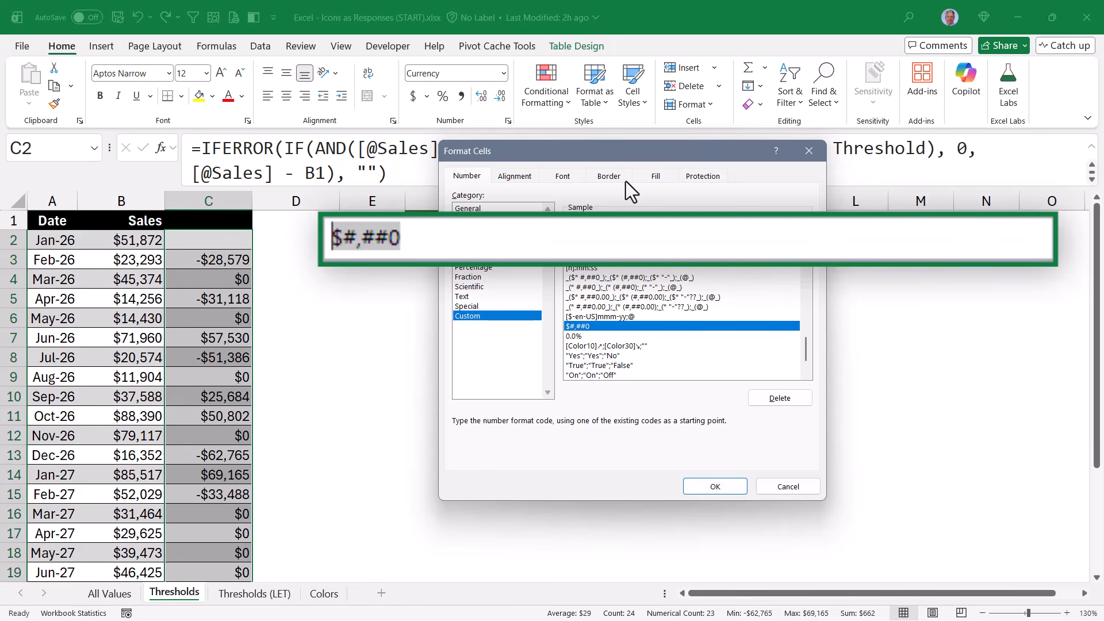
type("[Co")
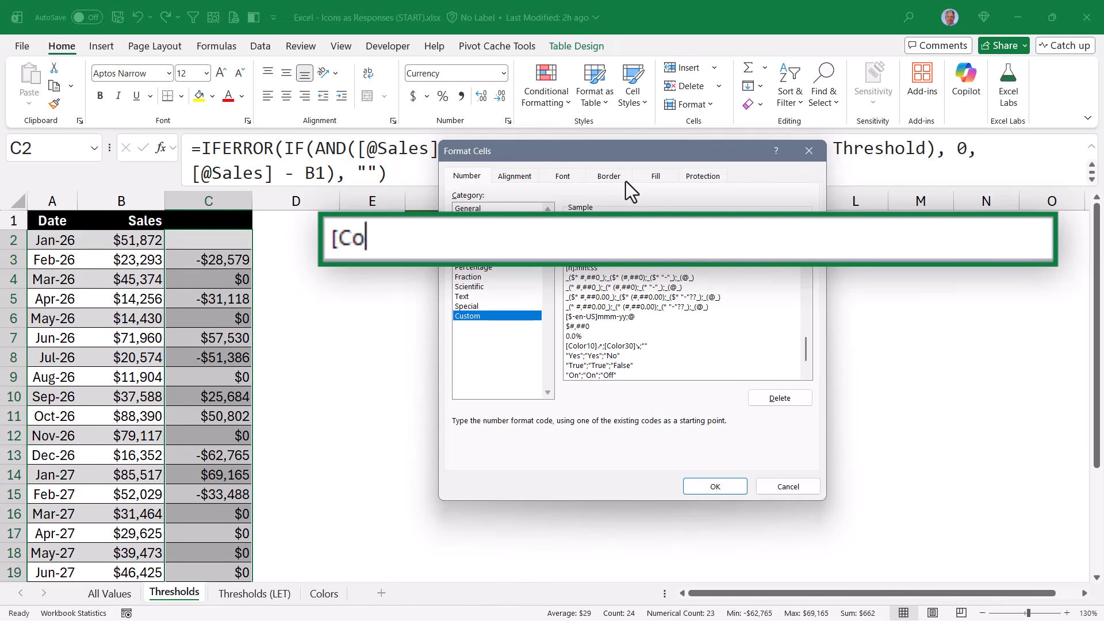
type("lor10")
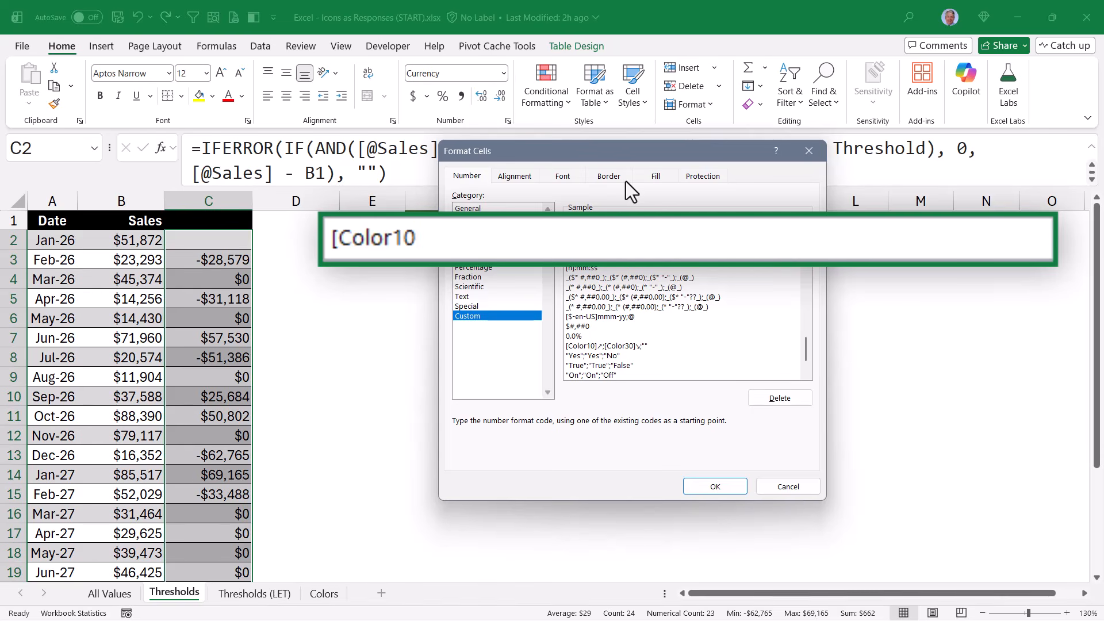
type("]")
key("super+period")
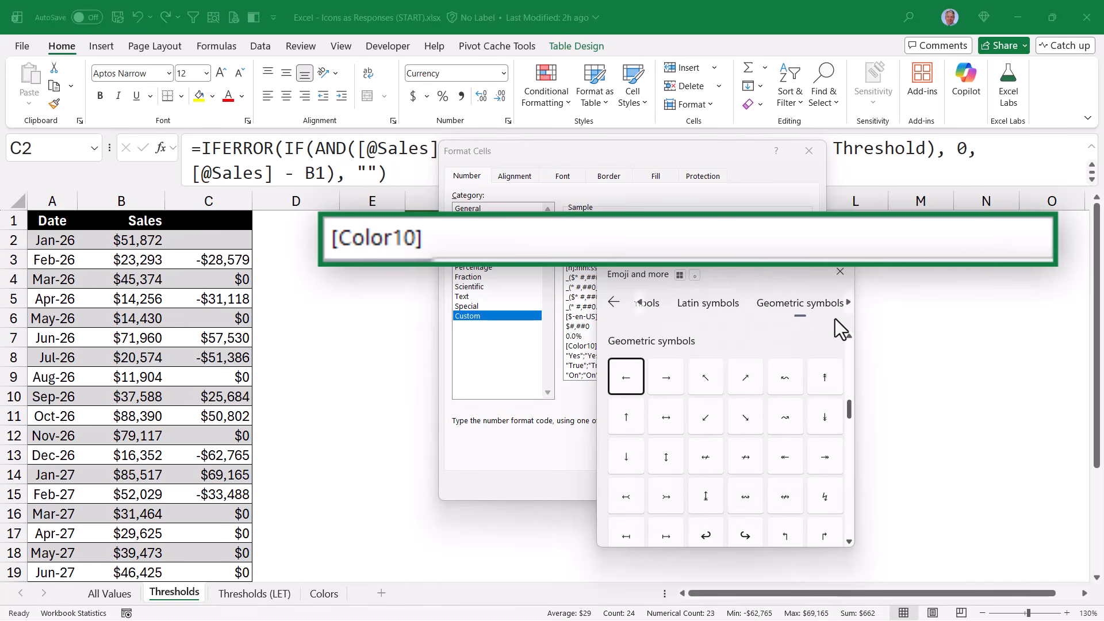
left_click(745, 378)
key("Escape")
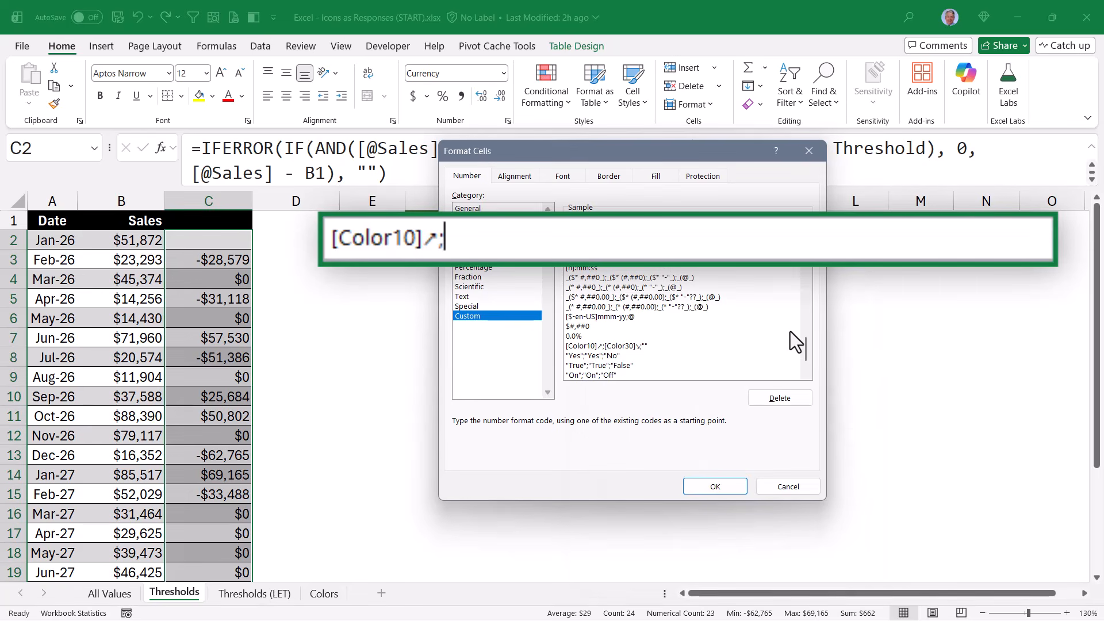
Add ;[Color30]↘ as the negative section of the custom format and apply it to column C's values.
type(";[Co")
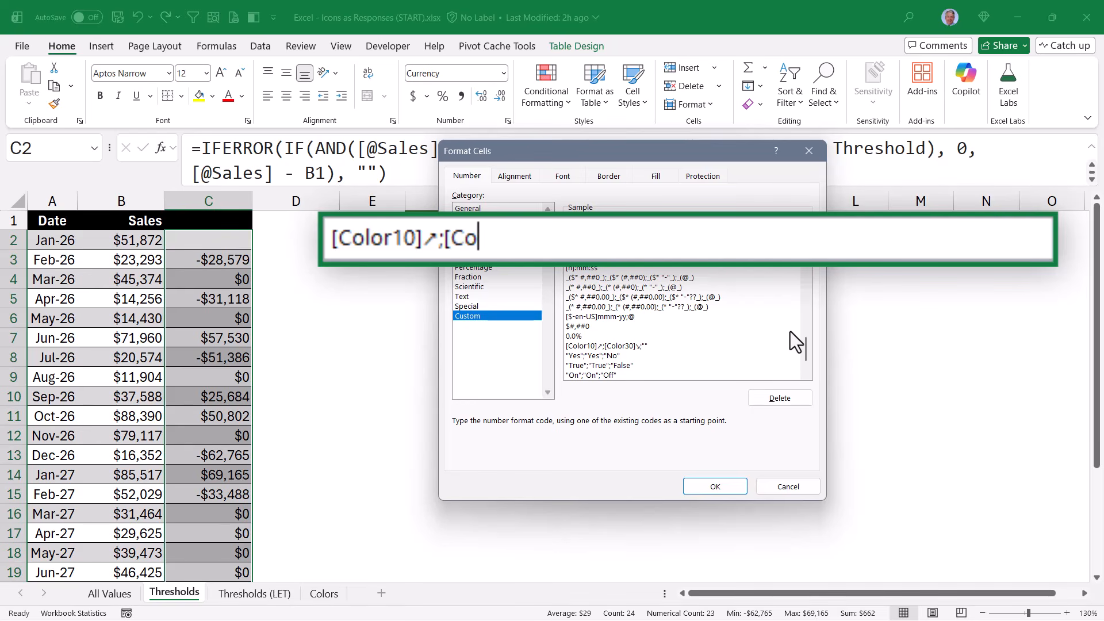
type("lor30]")
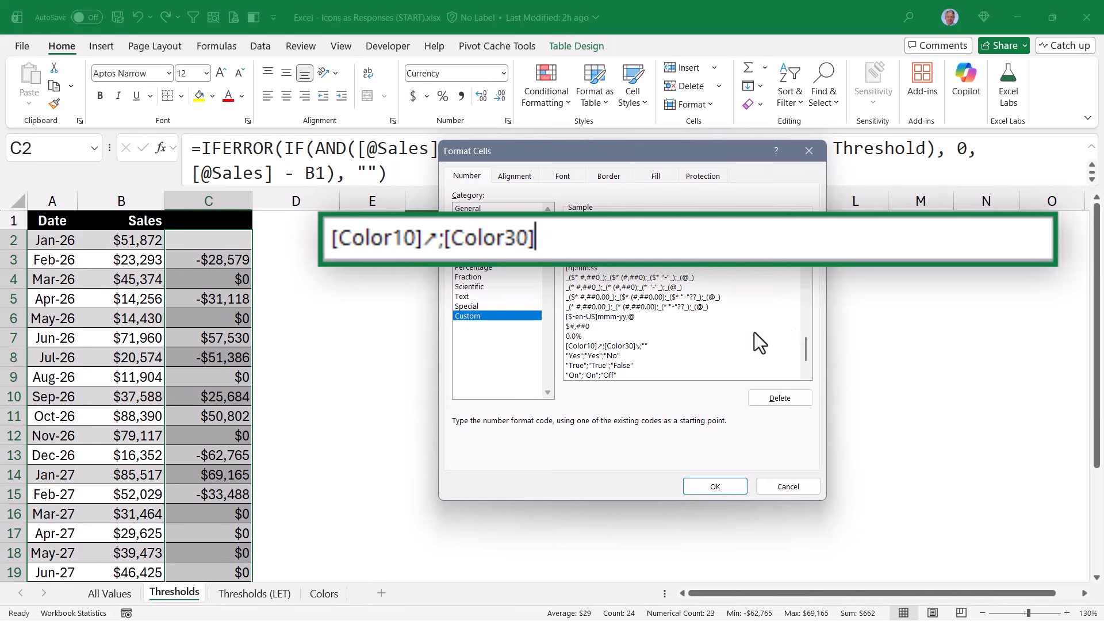
key("super+period")
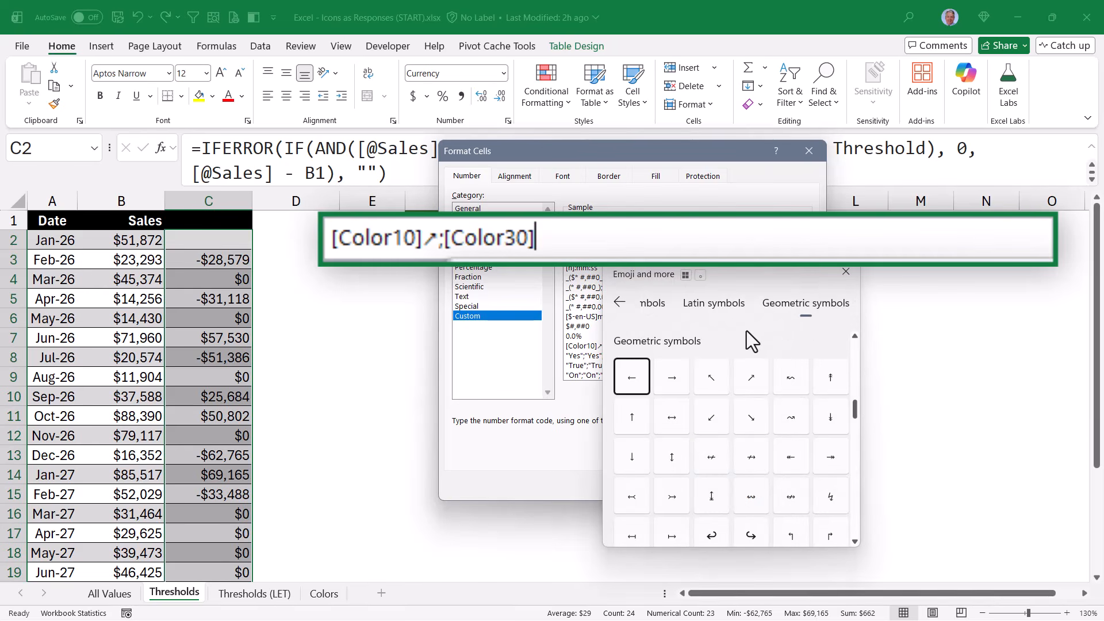
left_click(753, 420)
left_click(729, 485)
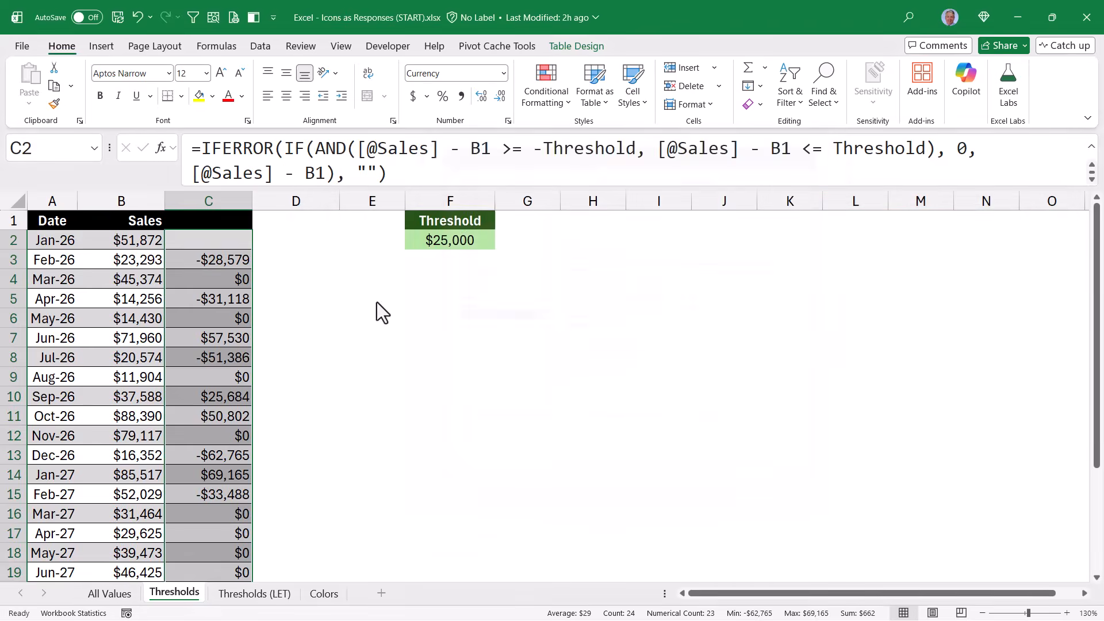
left_click(224, 223)
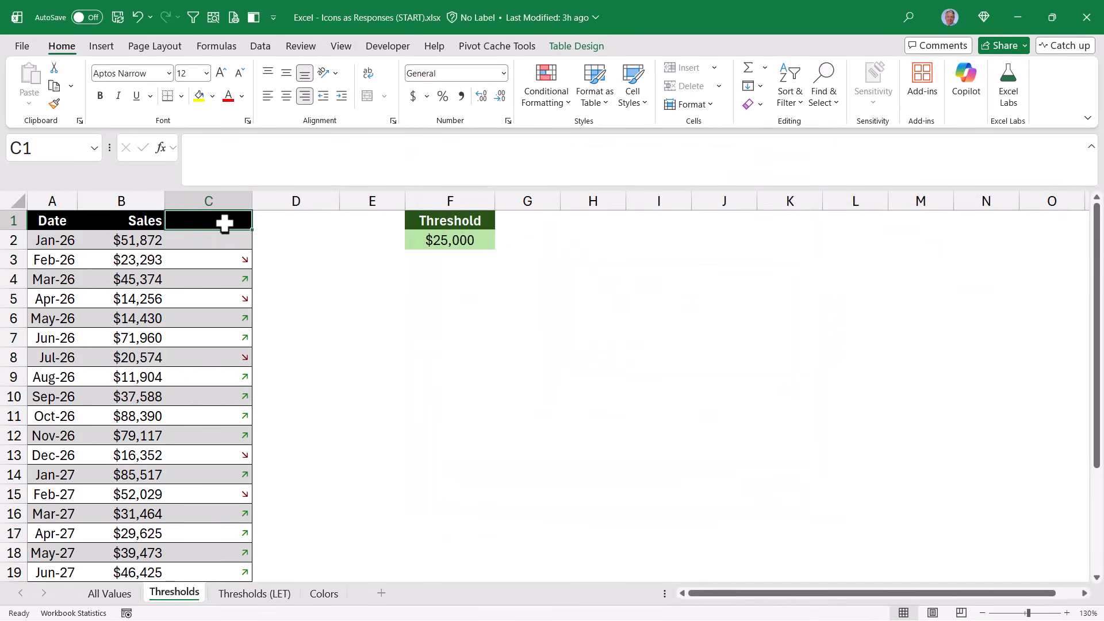
AutoFit column C and append a semicolon to its values' custom format, making it [Color10]↗;[Color30]↘; to hide zeros.
double_click(249, 200)
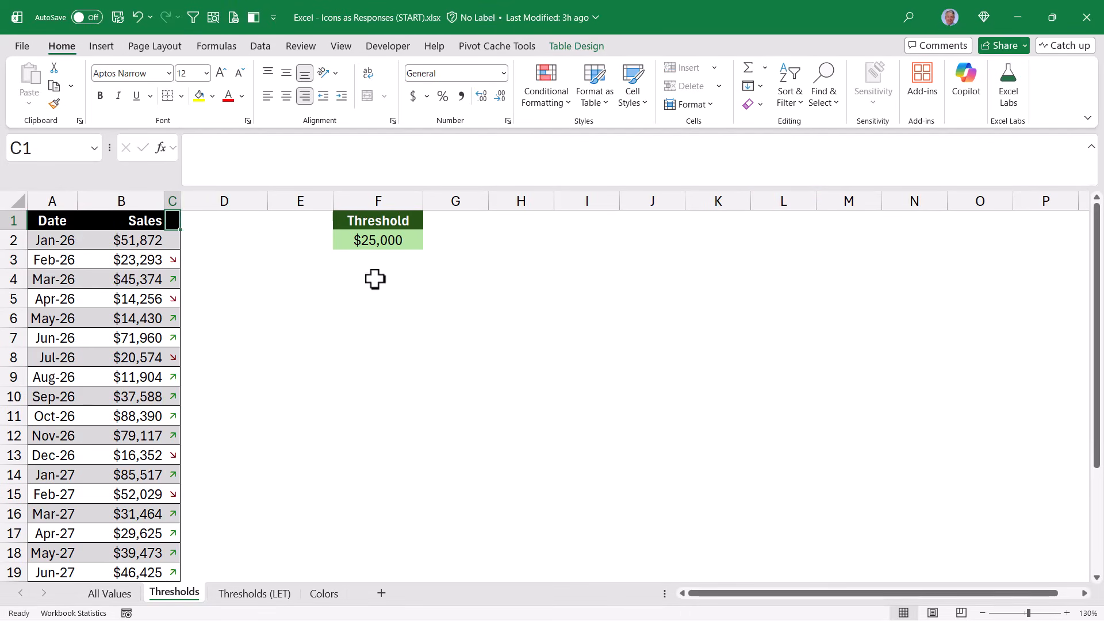
key("Down")
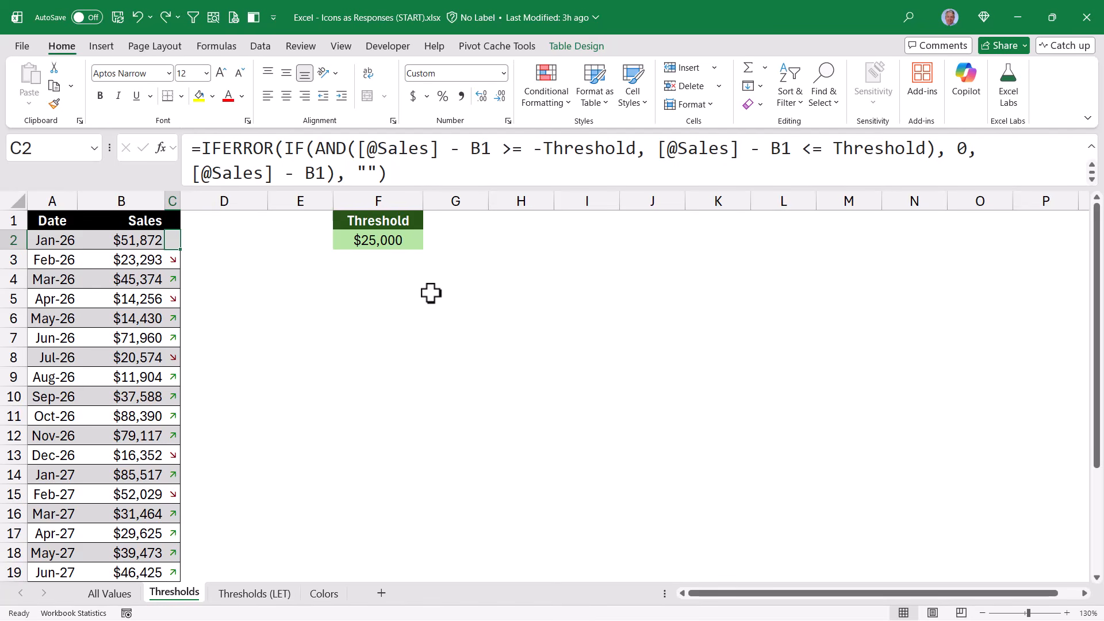
left_click(171, 215)
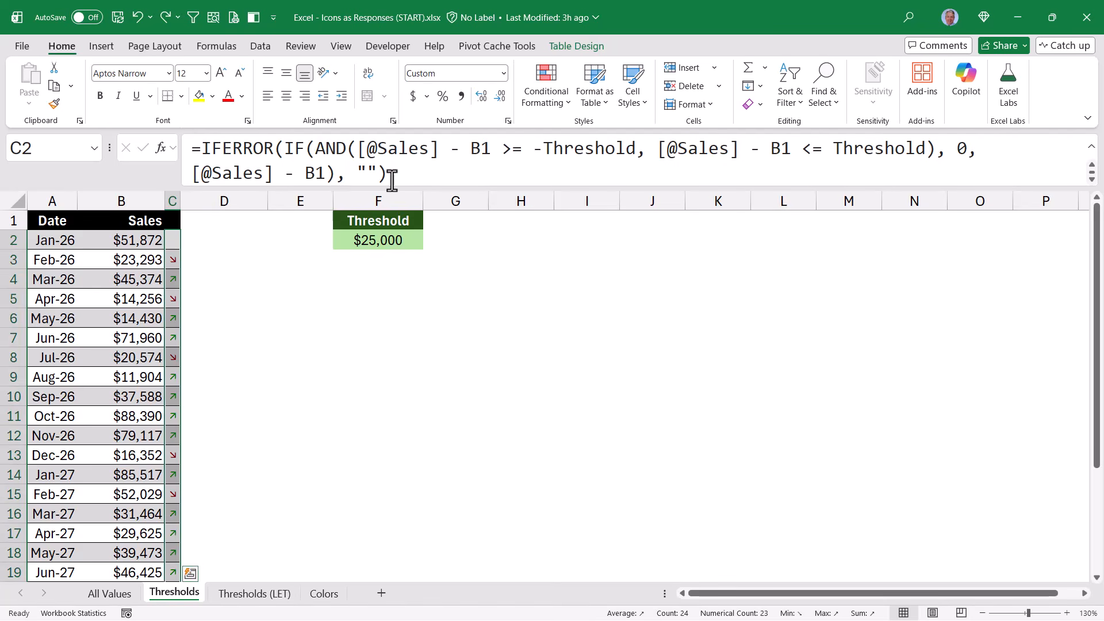
left_click(508, 121)
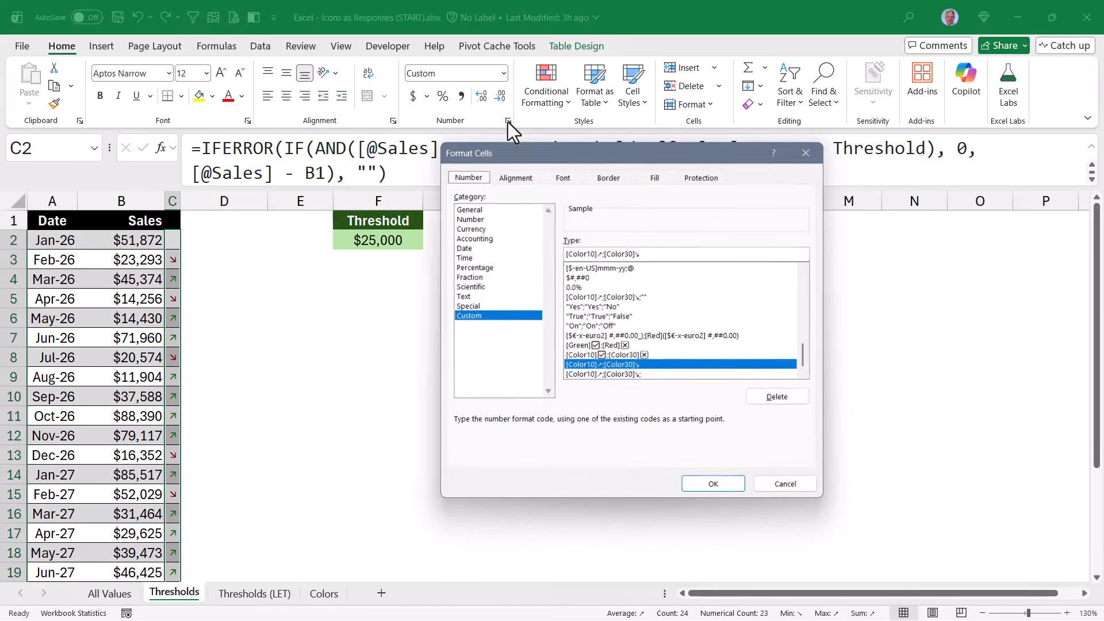
left_click(665, 257)
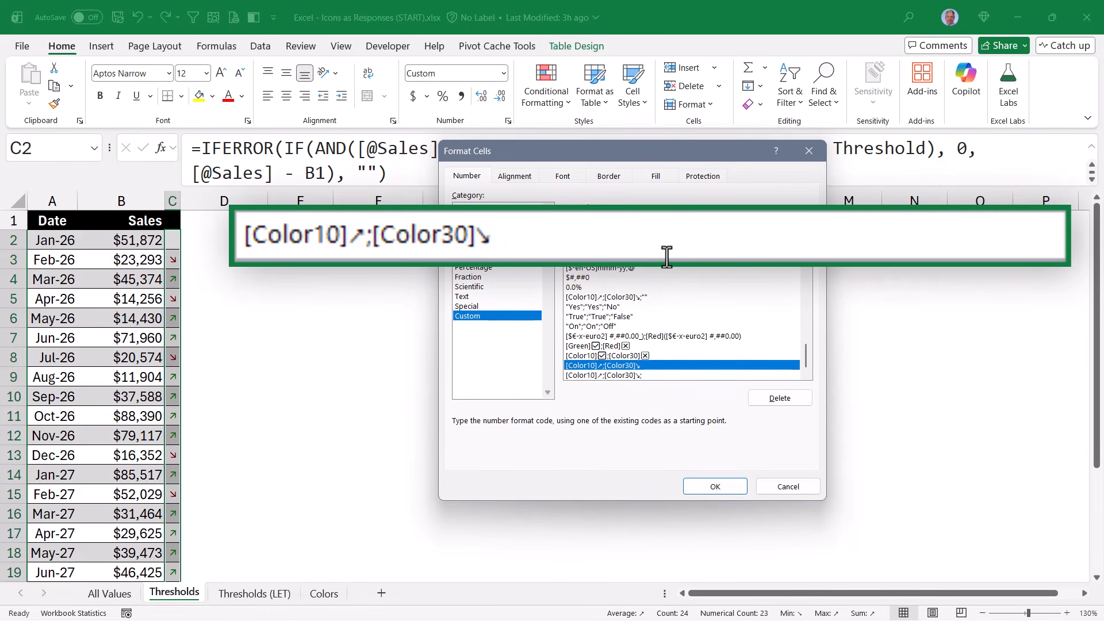
type(";")
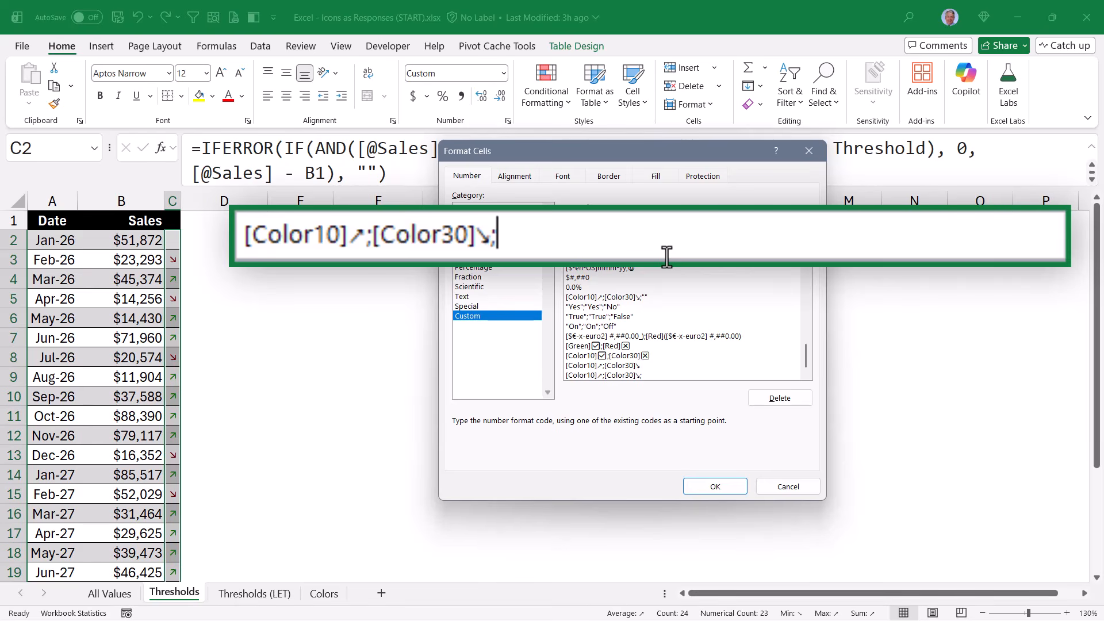
left_click(709, 487)
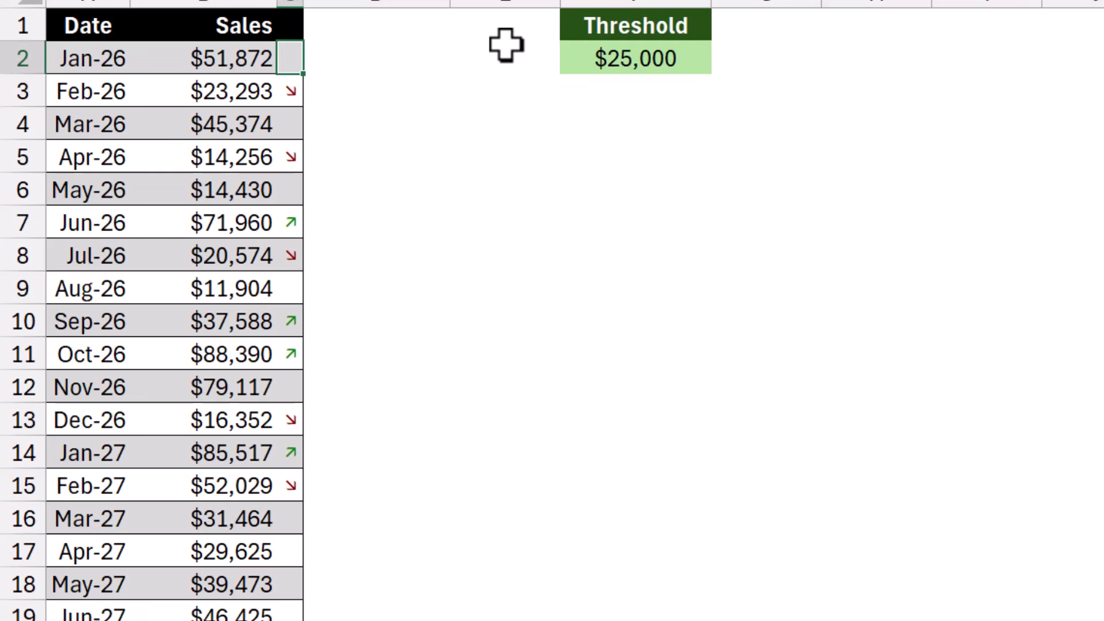
Test the icons with a Threshold of 25 in F2, and replace that value with 50000.
left_click(582, 51)
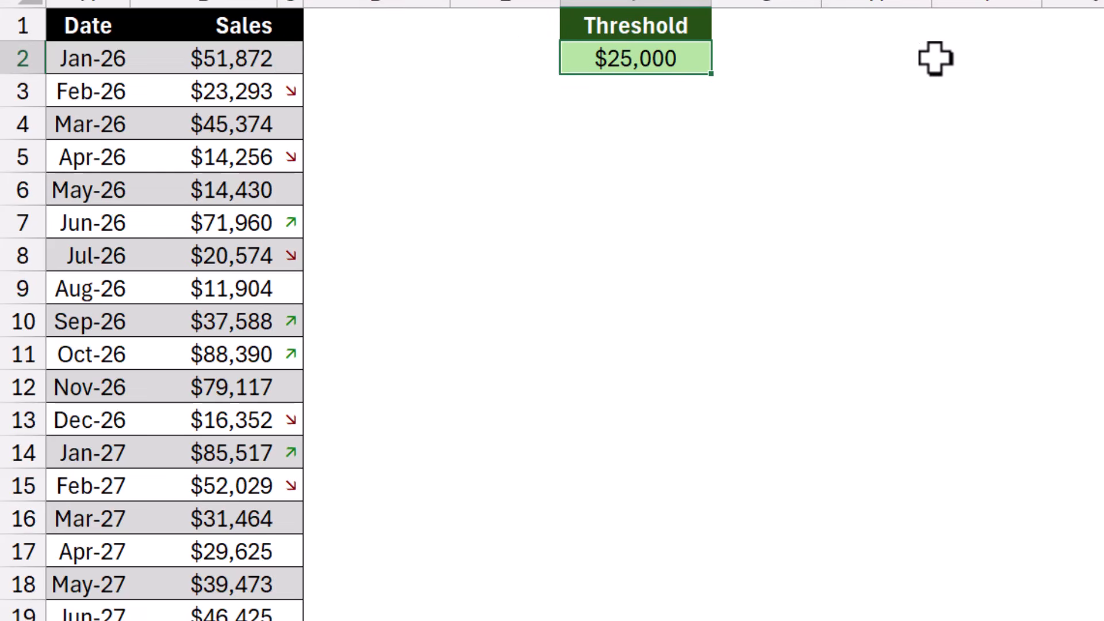
type("25")
key("Return")
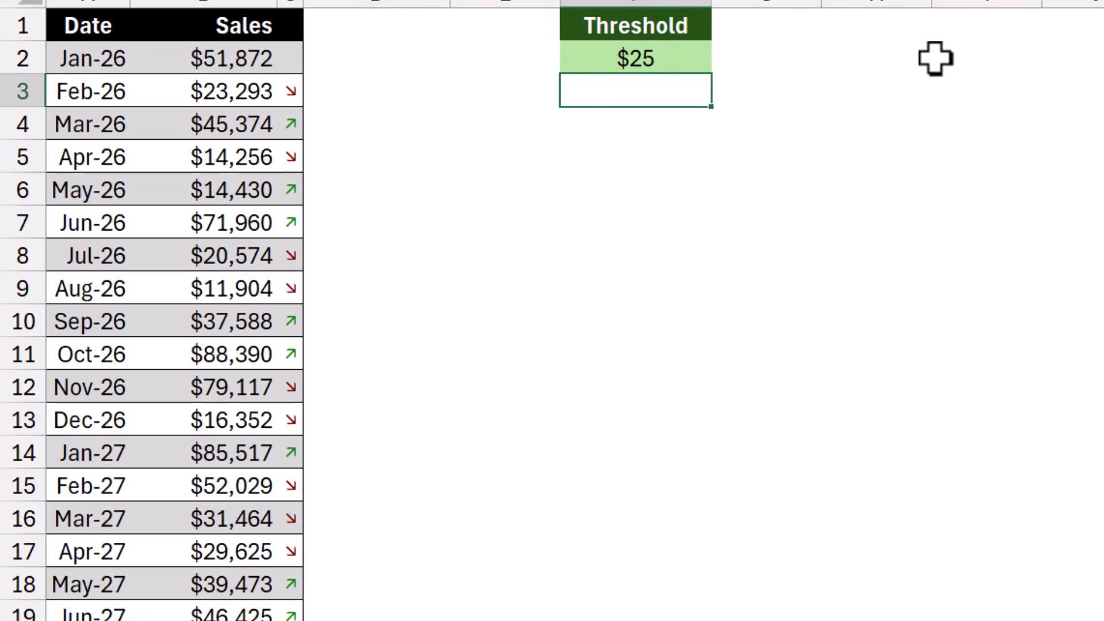
key("Up")
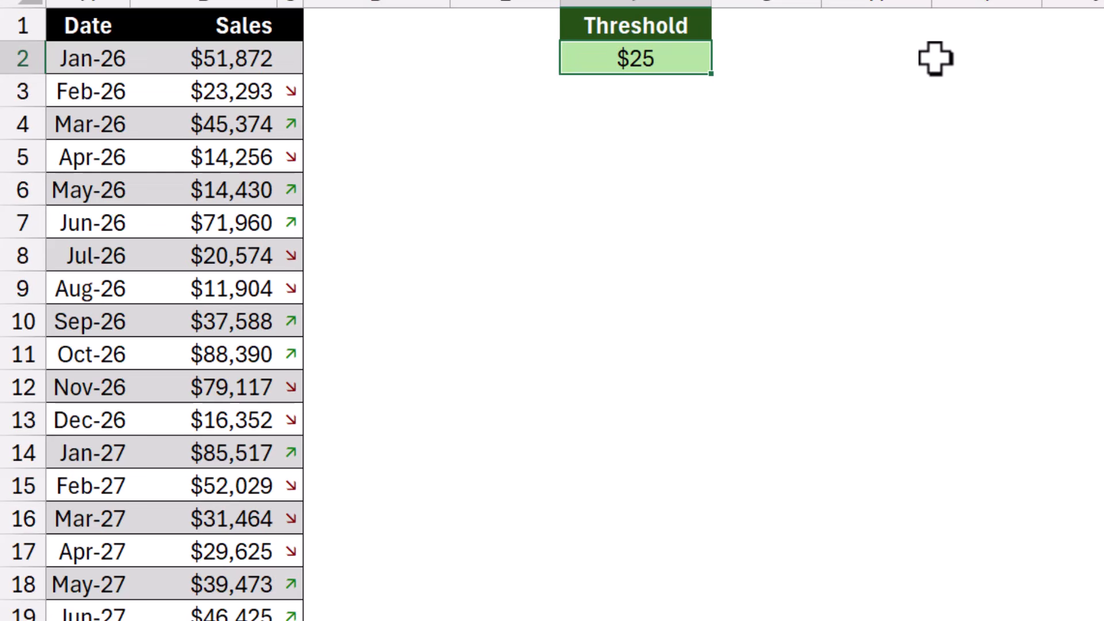
type("50000")
key("ctrl+Return")
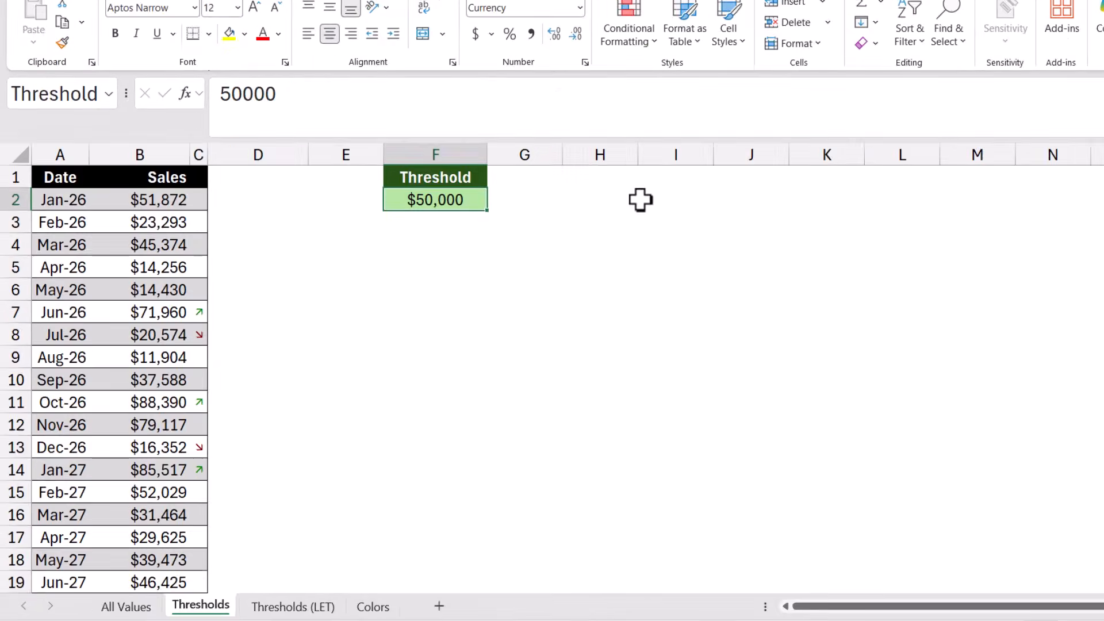
Extend the sales table into column D by entering a blank-looking header in D1.
left_click(290, 58)
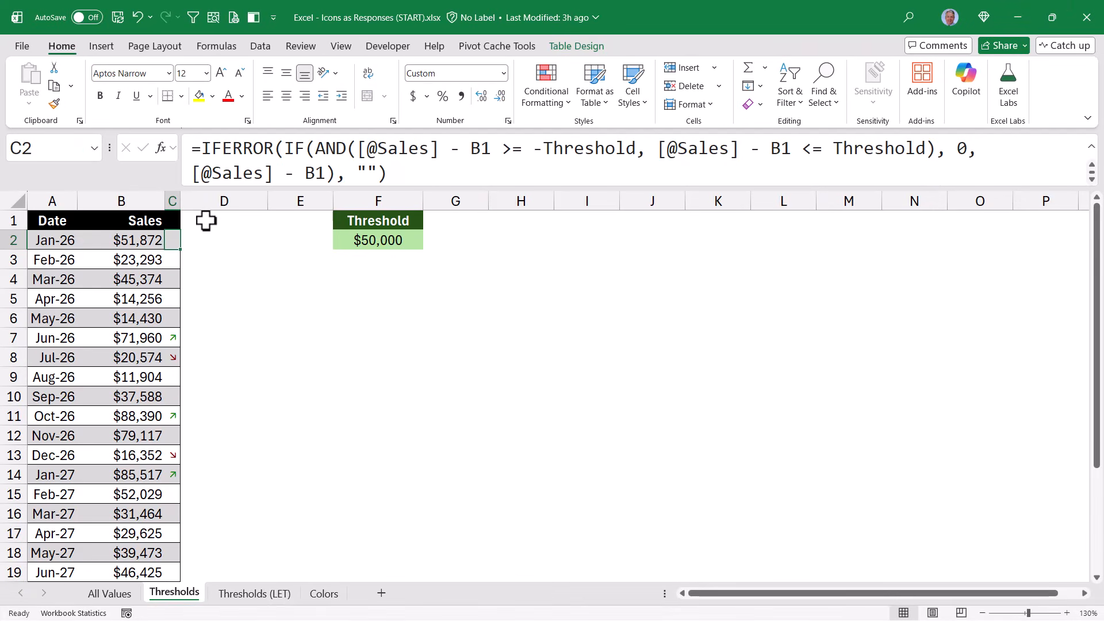
left_click(261, 216)
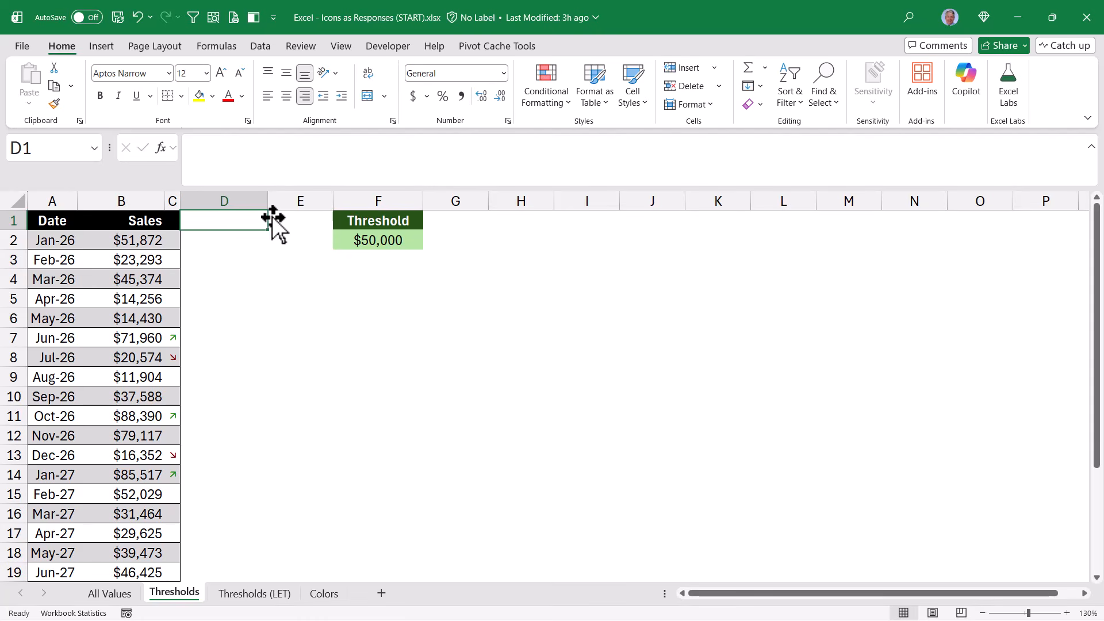
key("super+period")
key("Return")
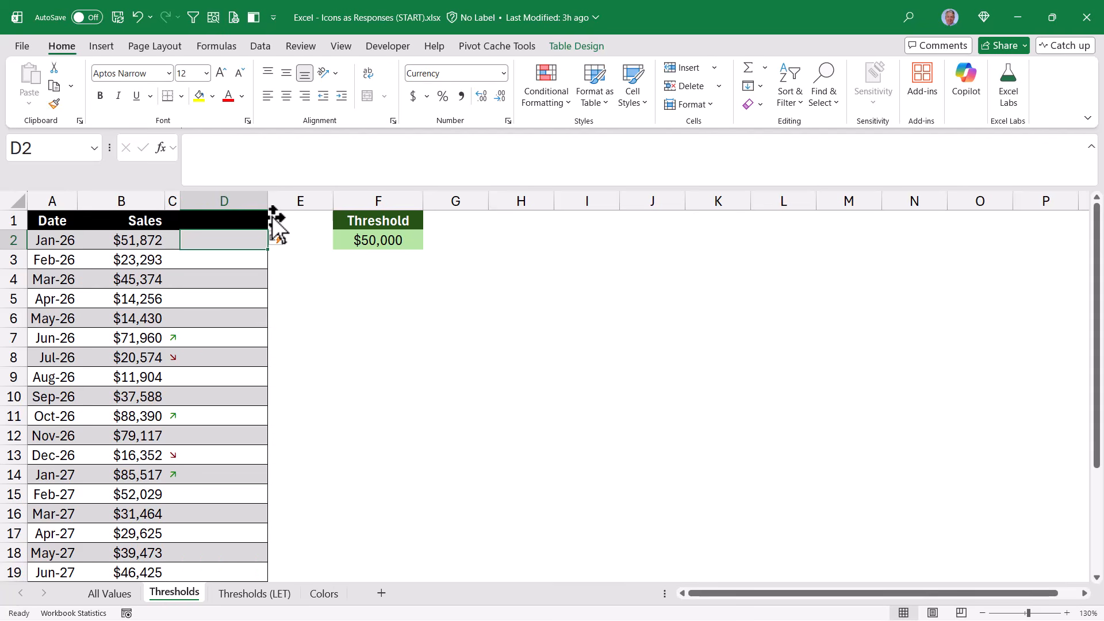
left_click(110, 593)
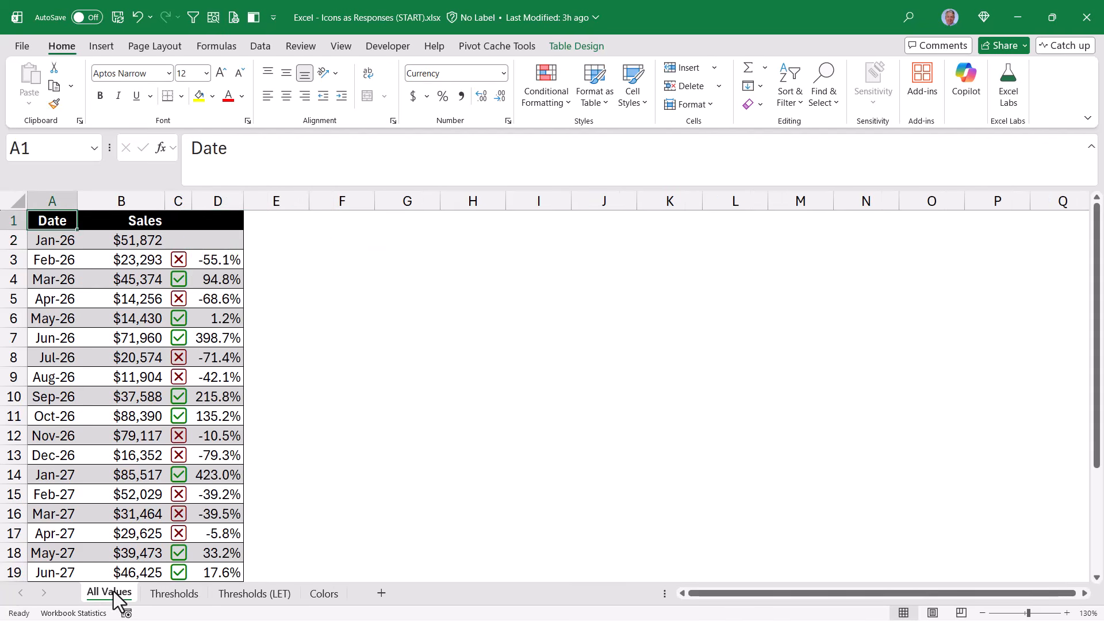
left_click(200, 244)
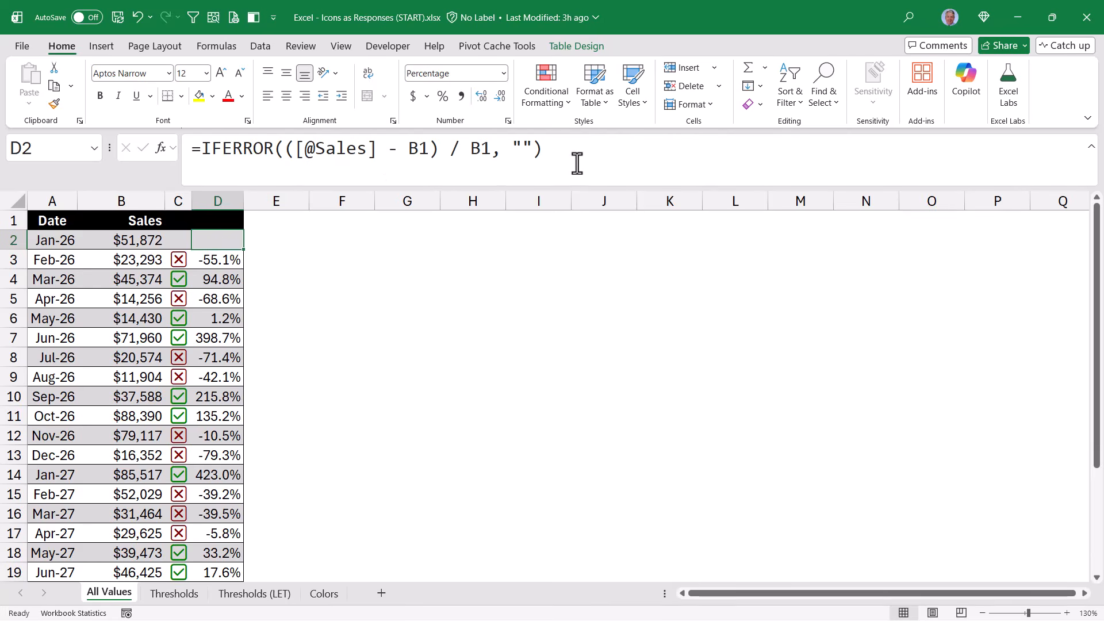
left_click_drag(575, 151, 60, 155)
key("ctrl+c")
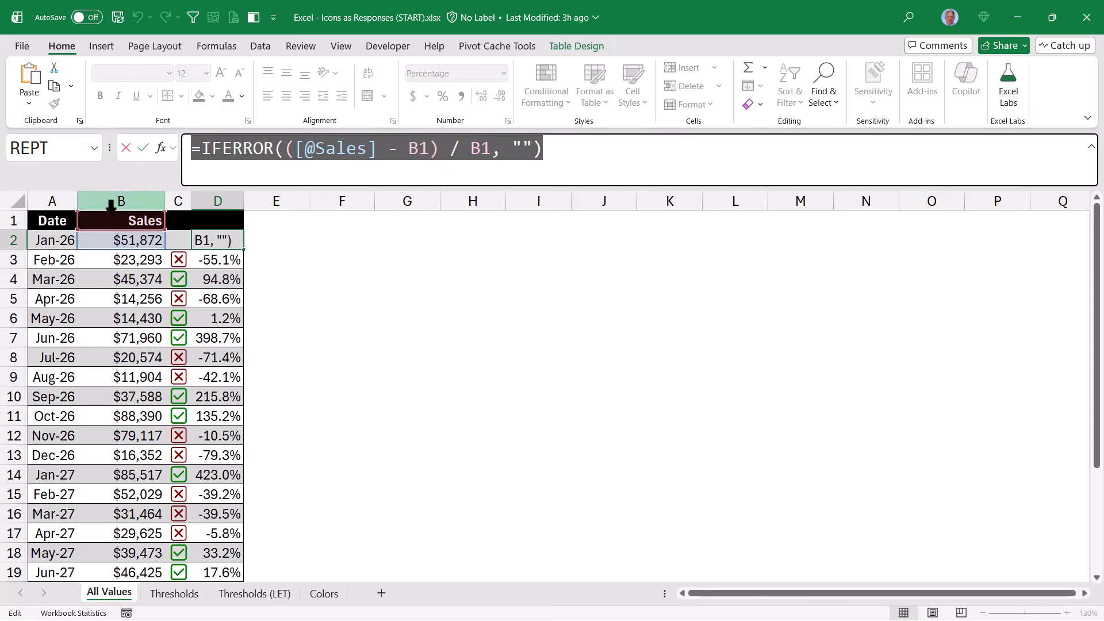
key("Escape")
Paste the percentage-change formula into D2 of the Thresholds sheet and AutoFit column D.
left_click(169, 593)
left_click(205, 154)
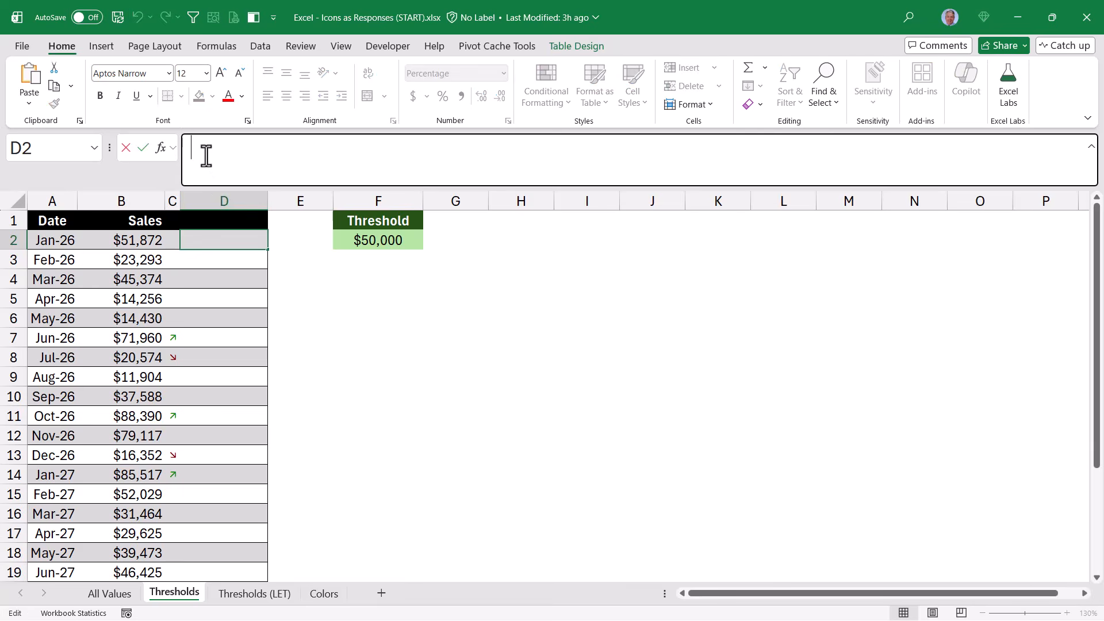
key("ctrl+v")
key("Return")
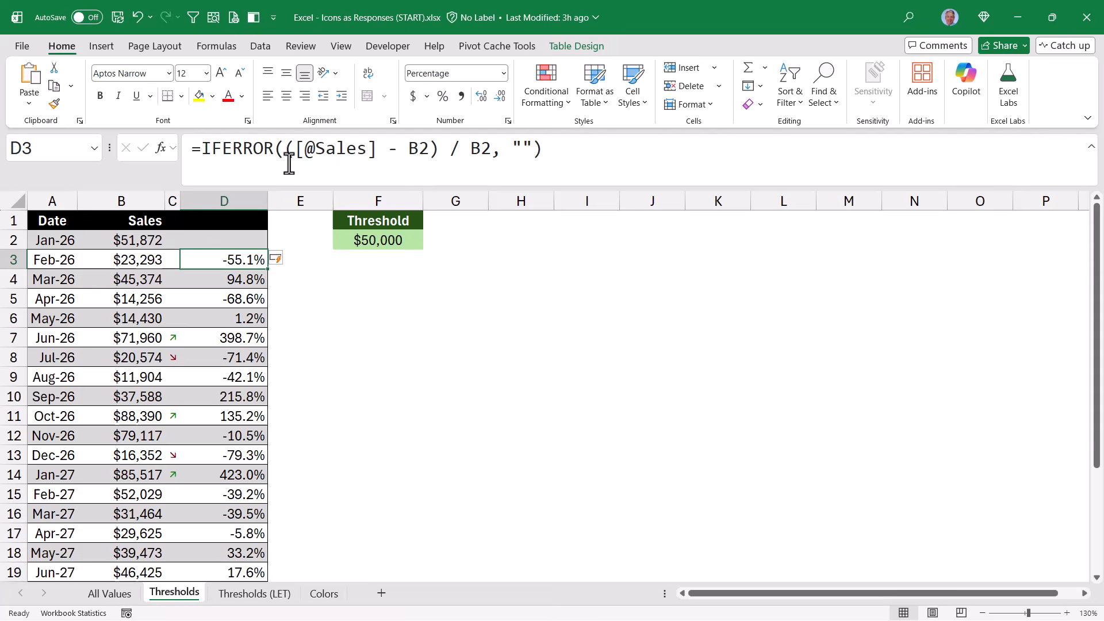
double_click(267, 201)
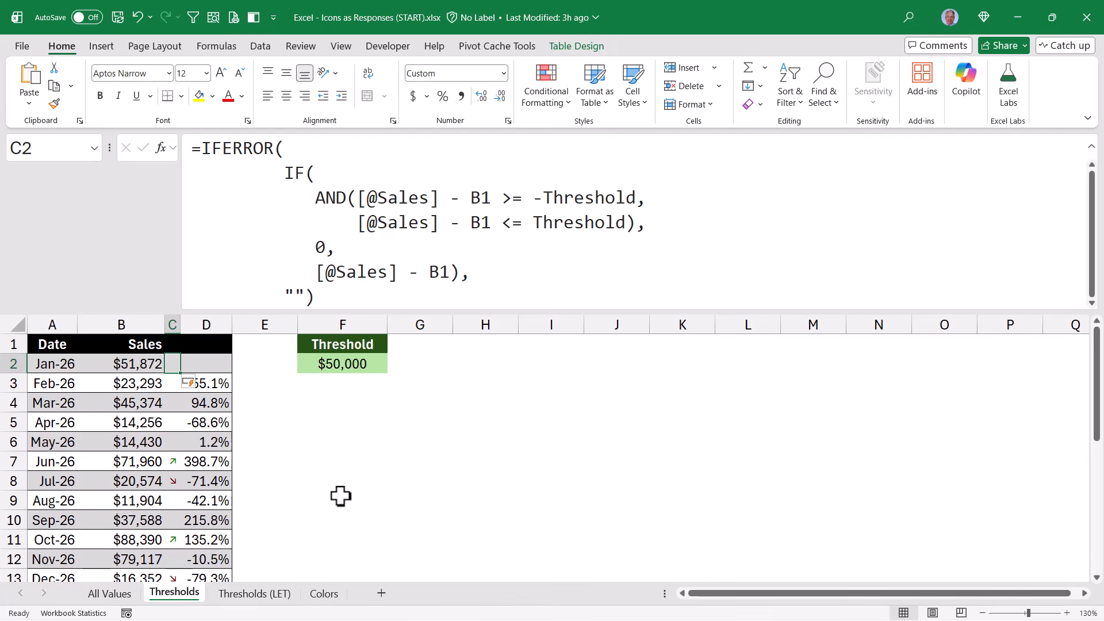
Start a LET formula in C2 of the Thresholds (LET) sheet, defining ThreshVal as Threshold.
left_click(357, 297)
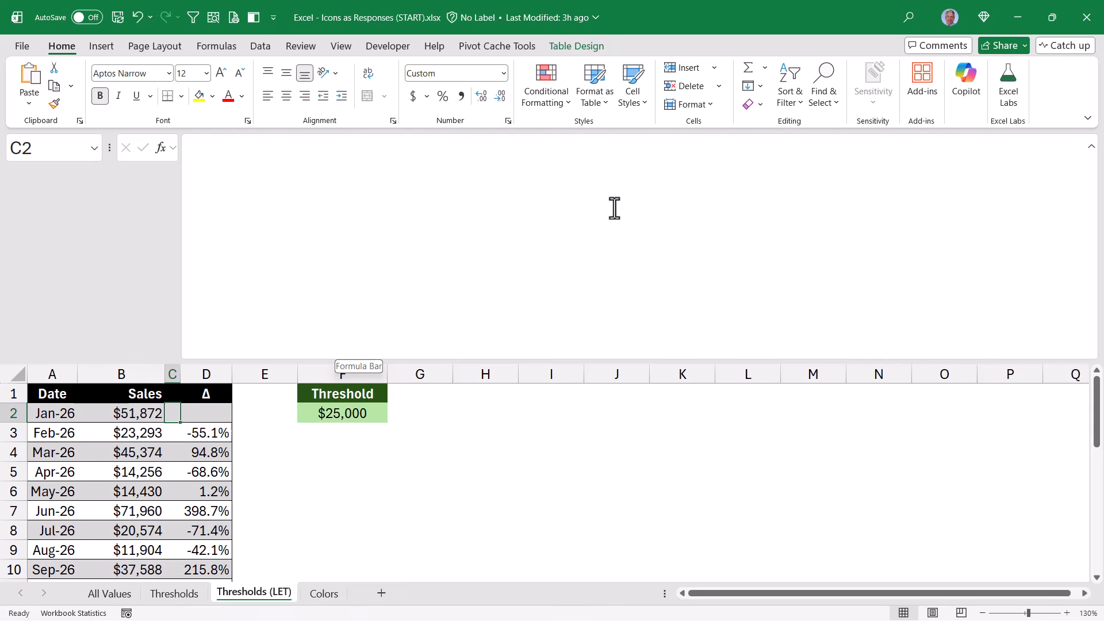
left_click(614, 208)
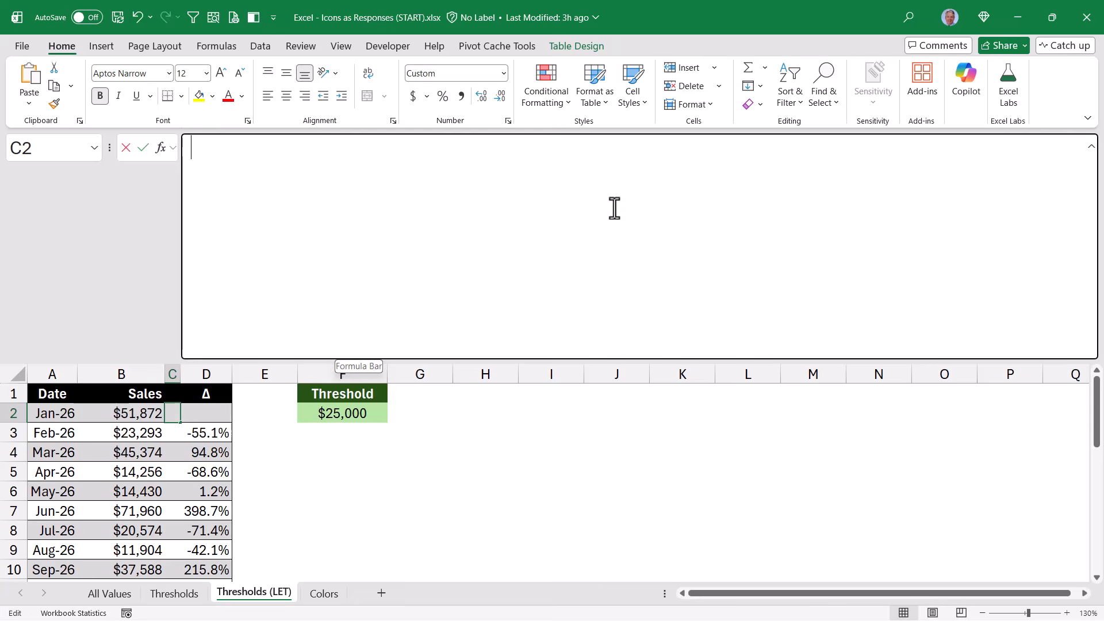
type("=LET(")
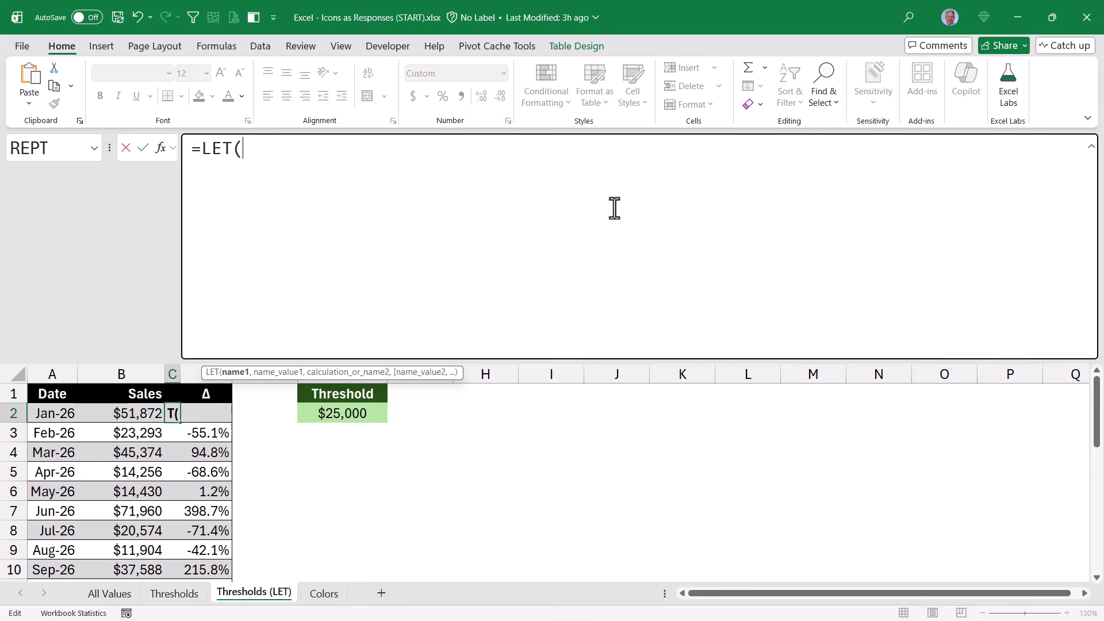
type("ThreshVal")
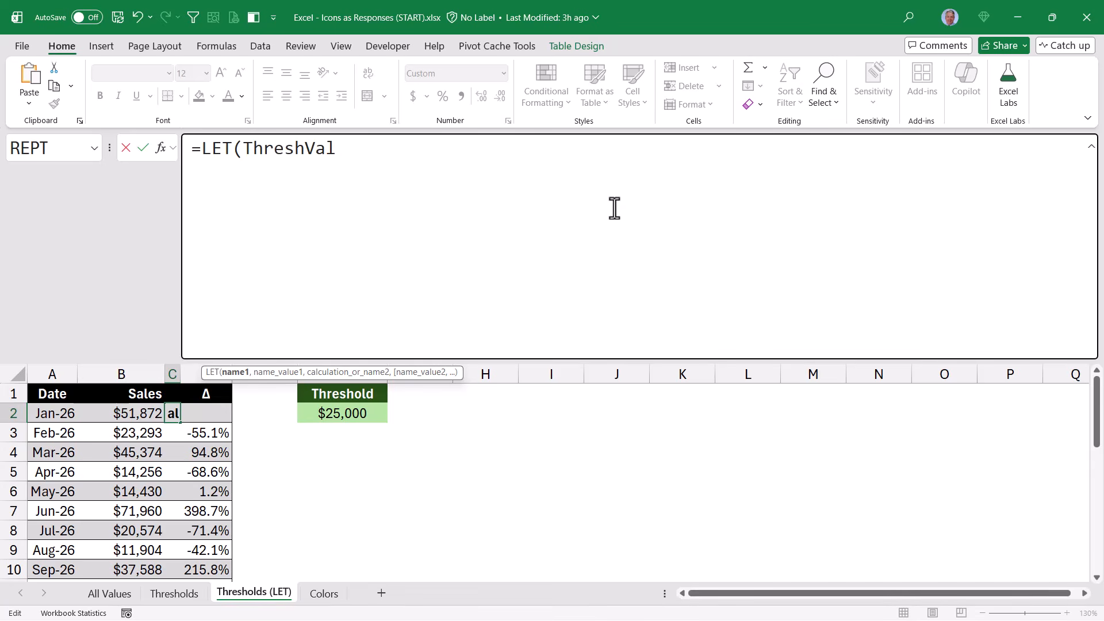
type(", ")
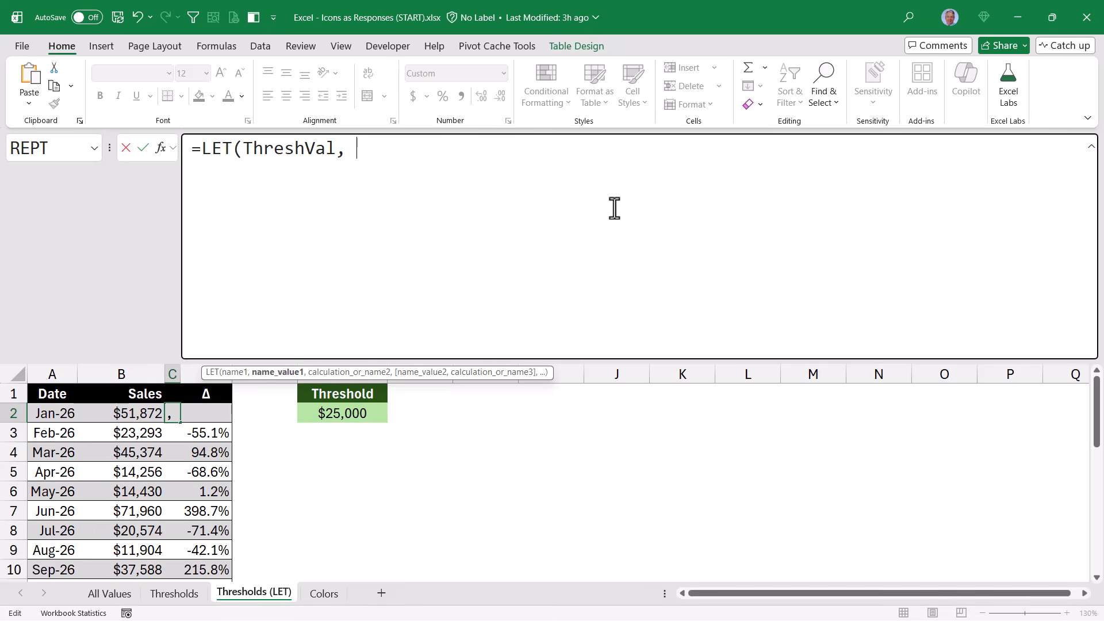
type("Th")
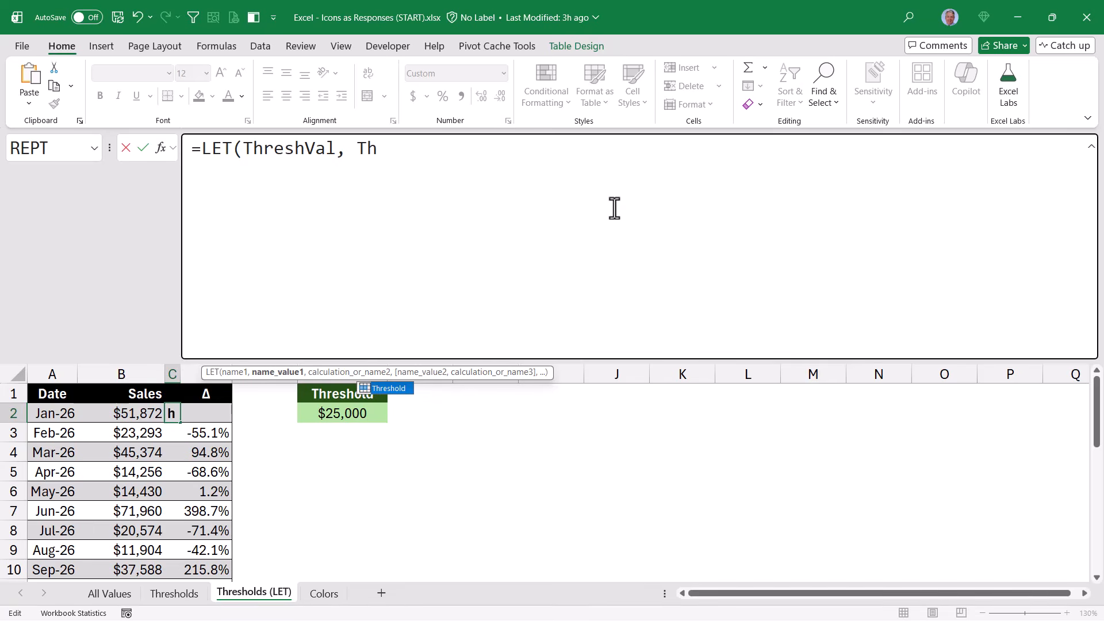
type("reshold,")
key("alt+Return")
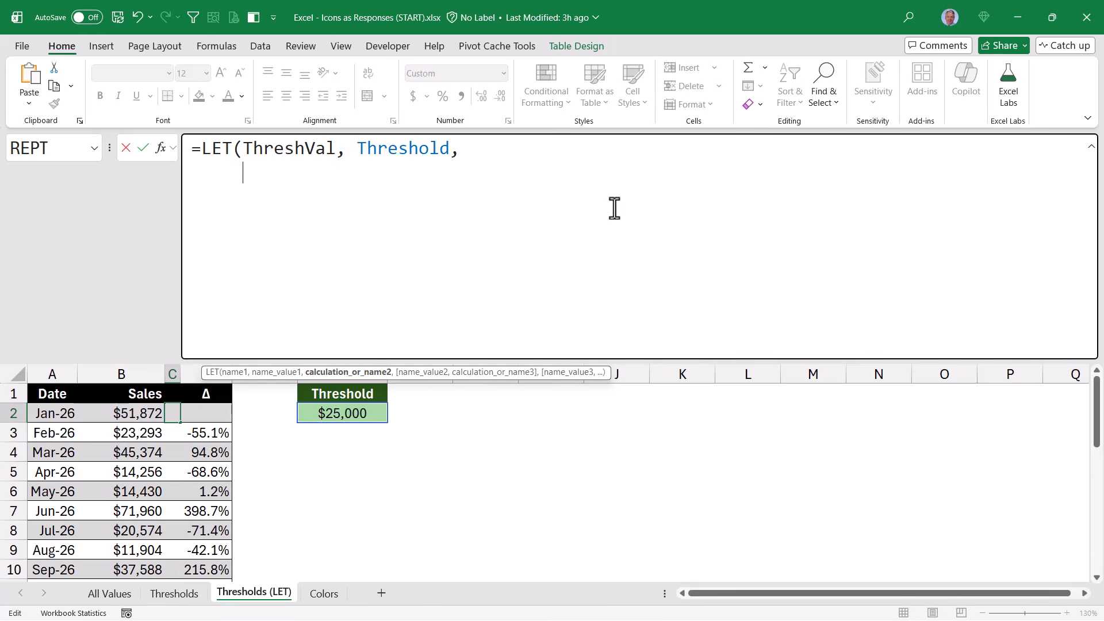
type("DiffCalc,")
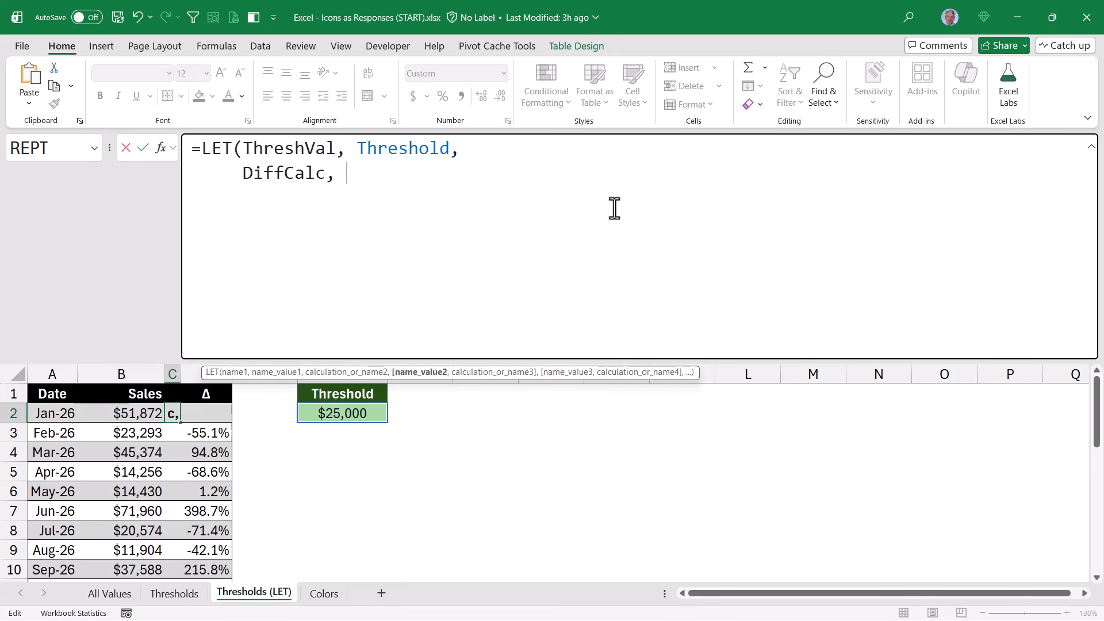
left_click(143, 416)
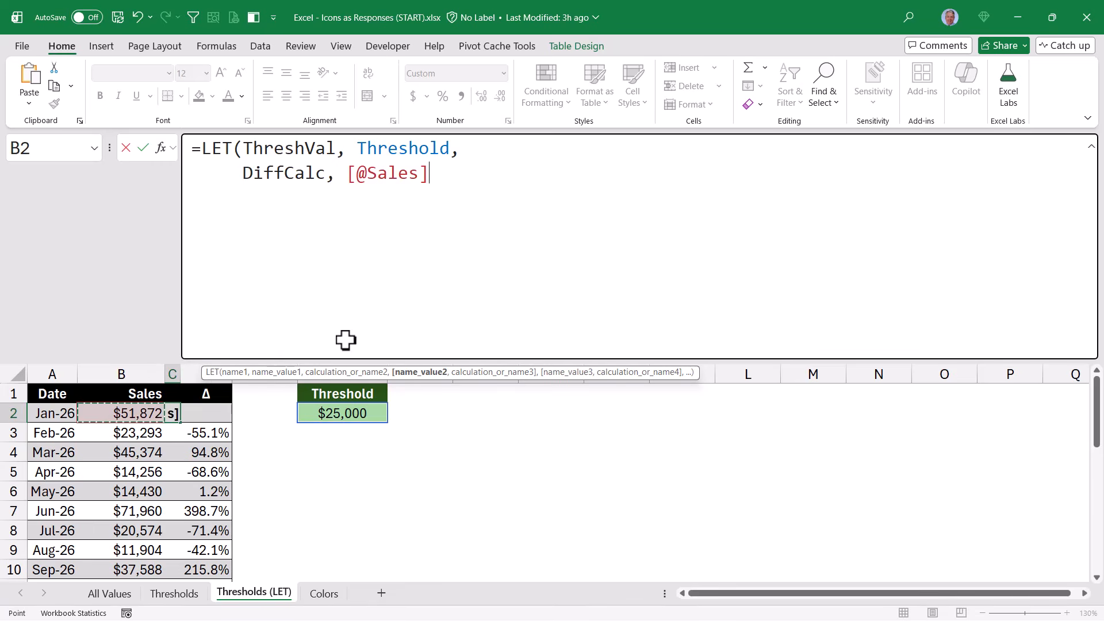
type("- ")
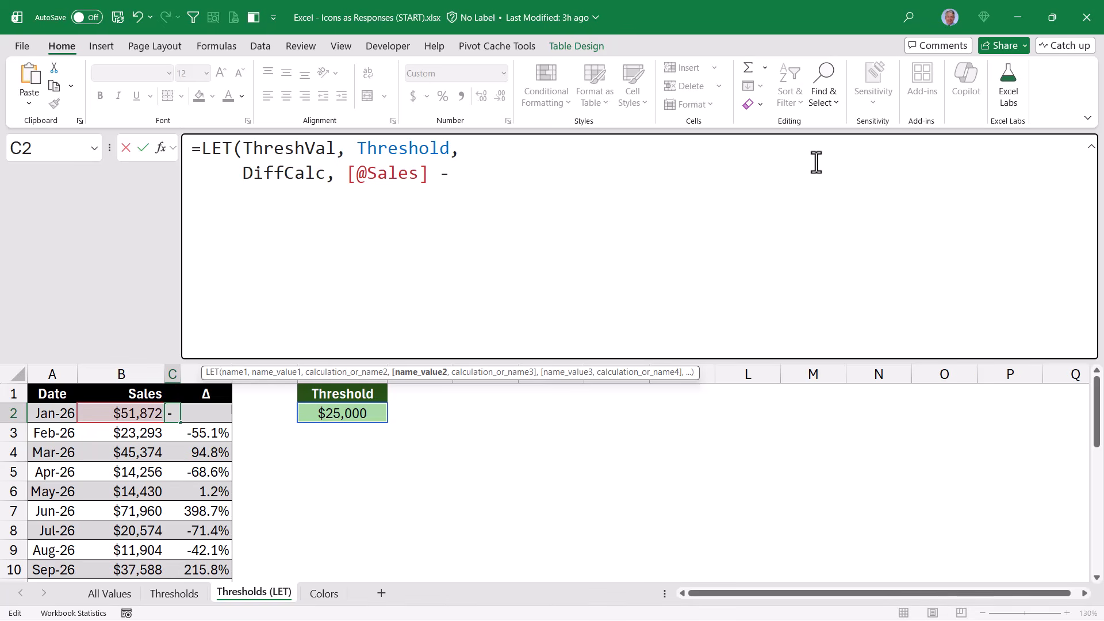
type("B1")
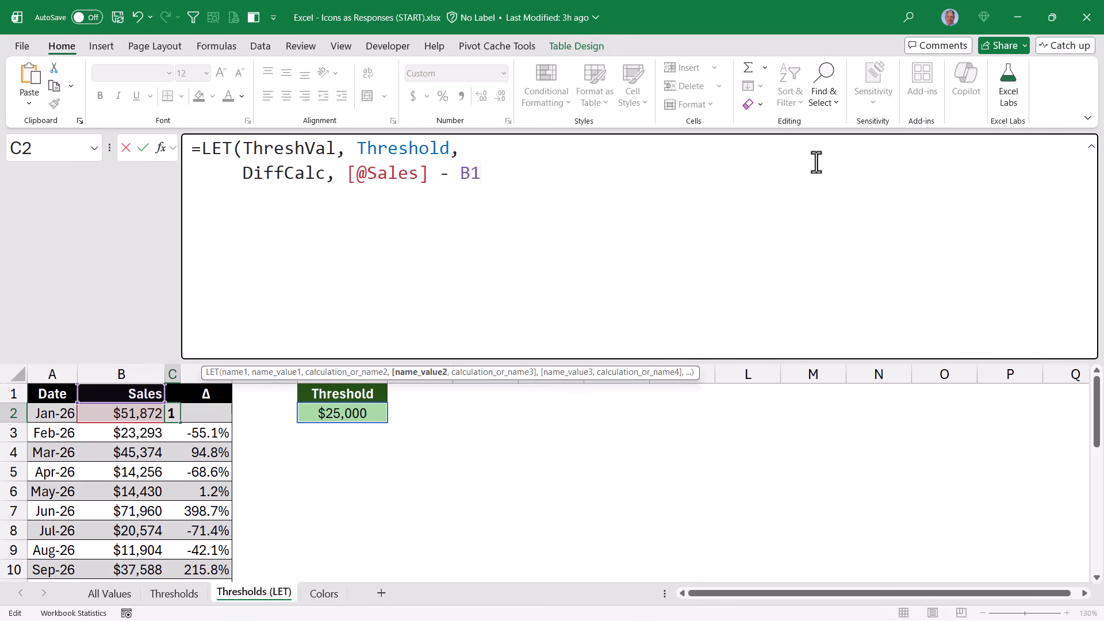
type(",")
key("alt+Return")
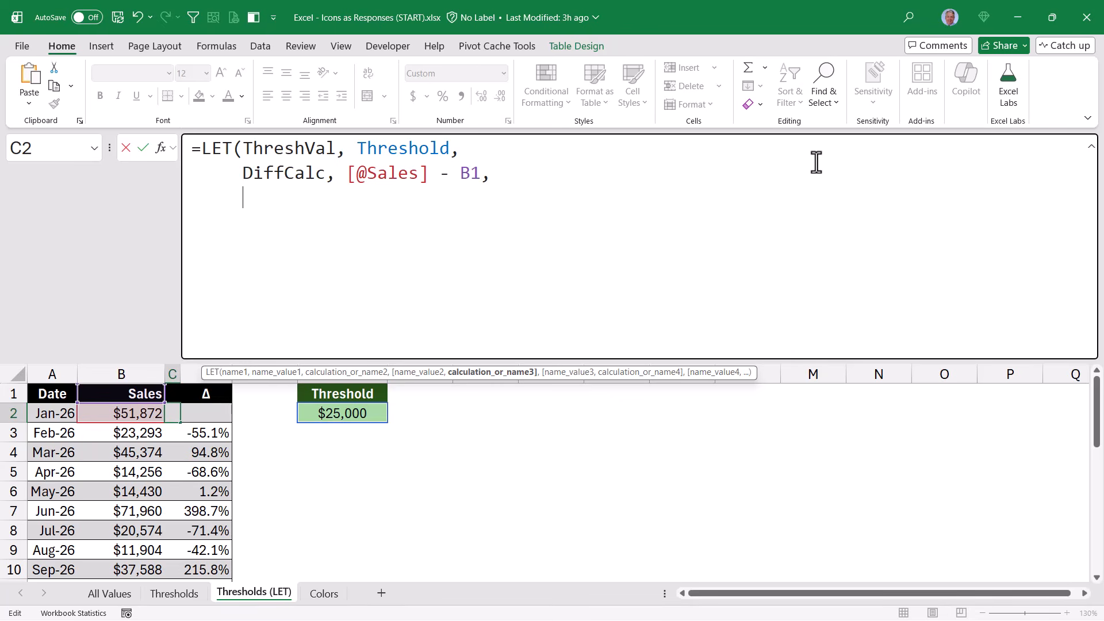
Begin the LET formula's final calculation with nested IFERROR, IF and AND functions, each on its own line.
type("IFER")
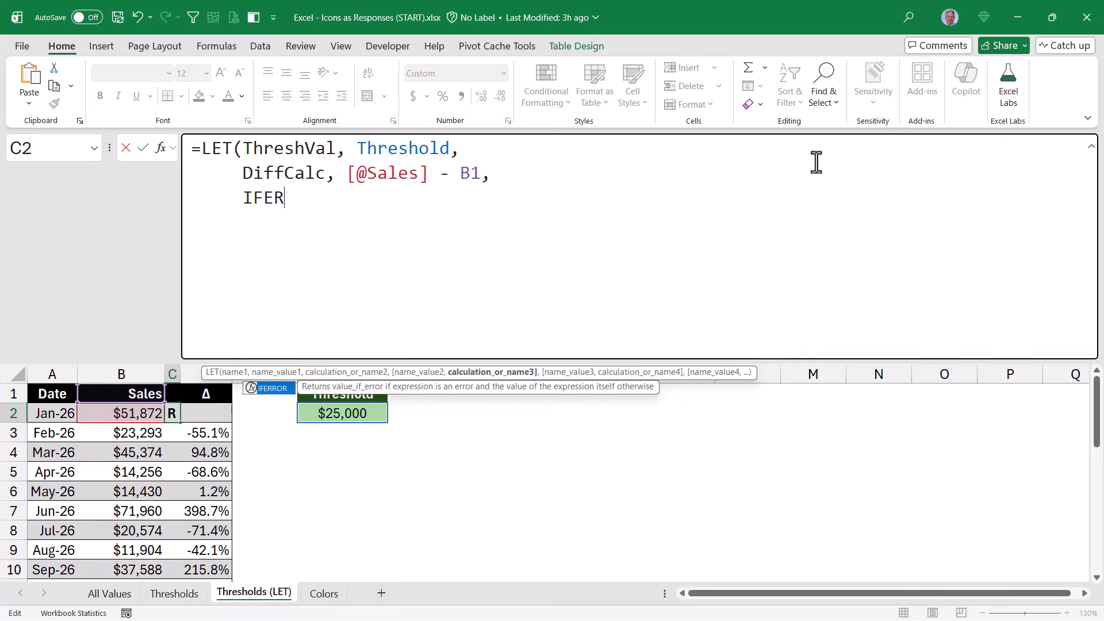
key("Tab")
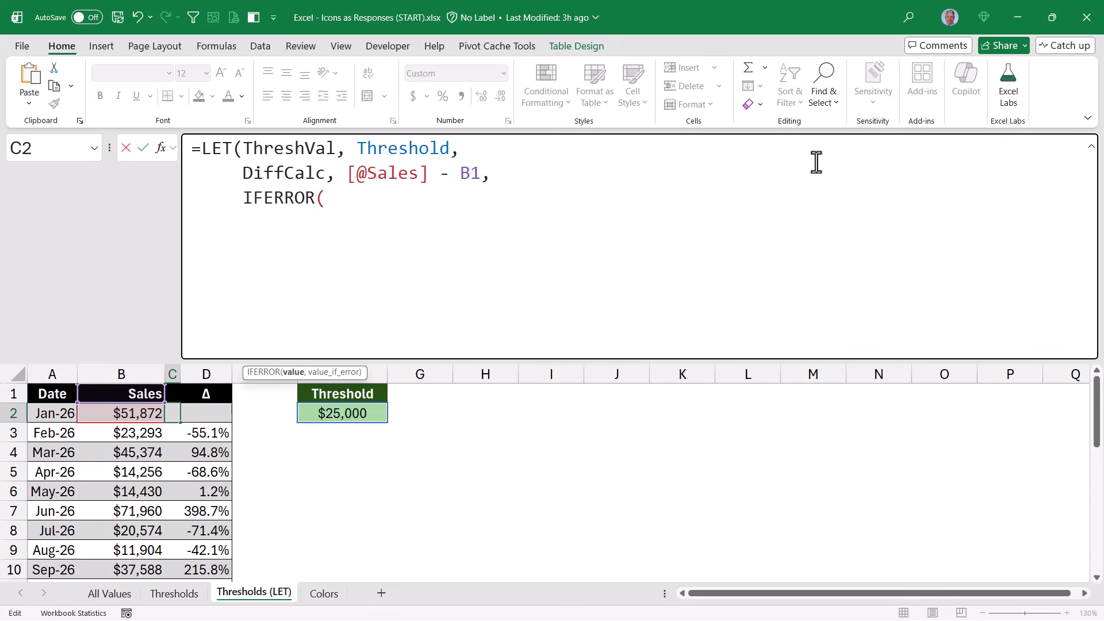
type("IF")
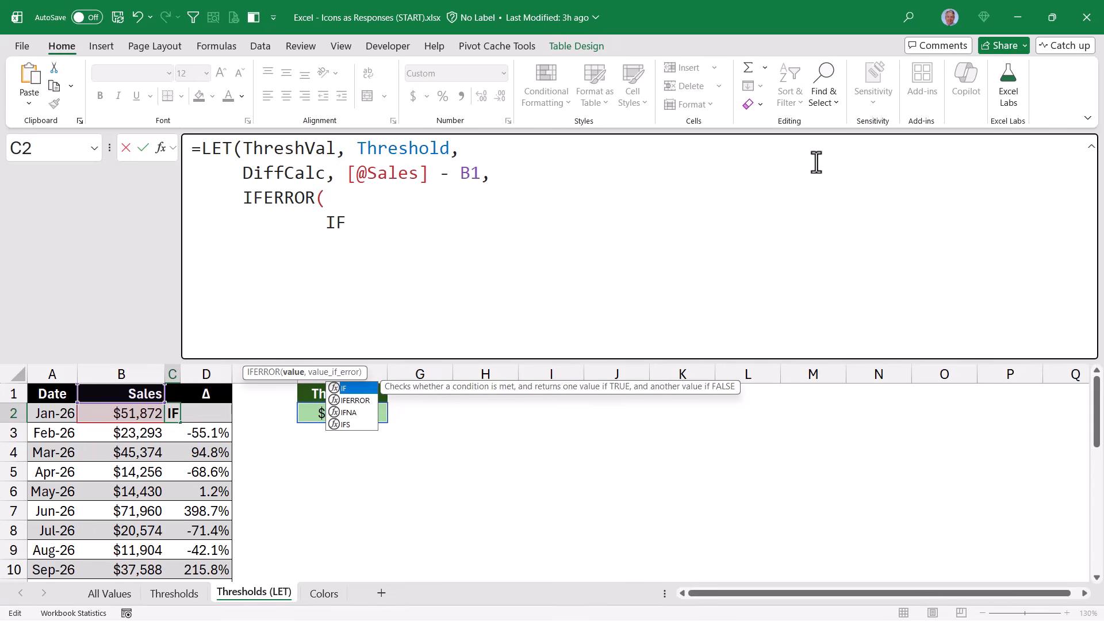
key("Tab")
key("alt+Return")
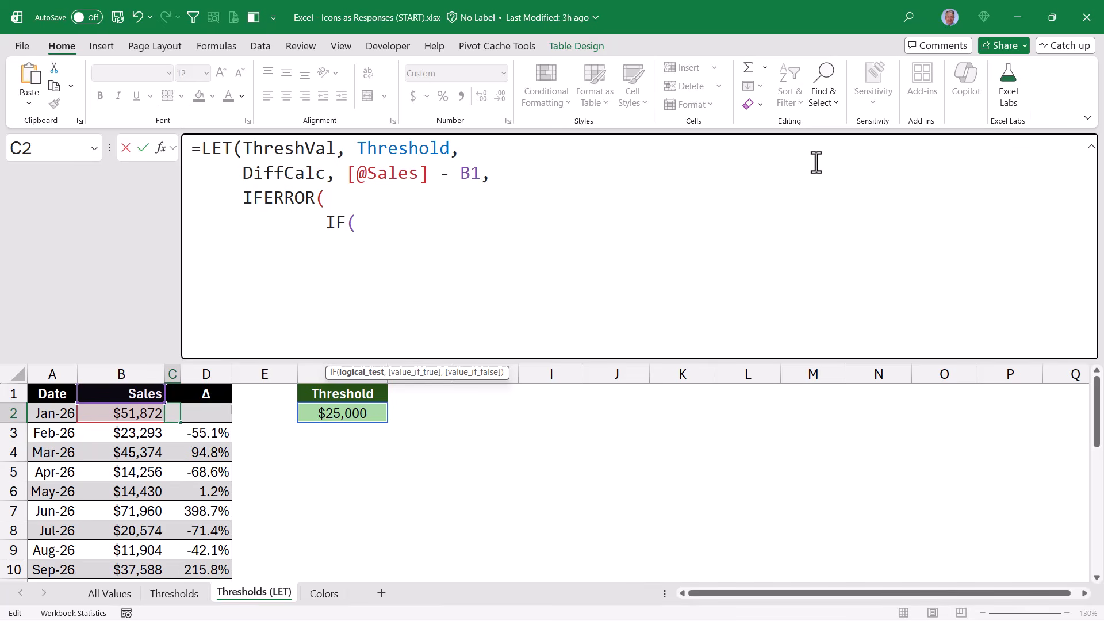
type("AND")
key("Tab")
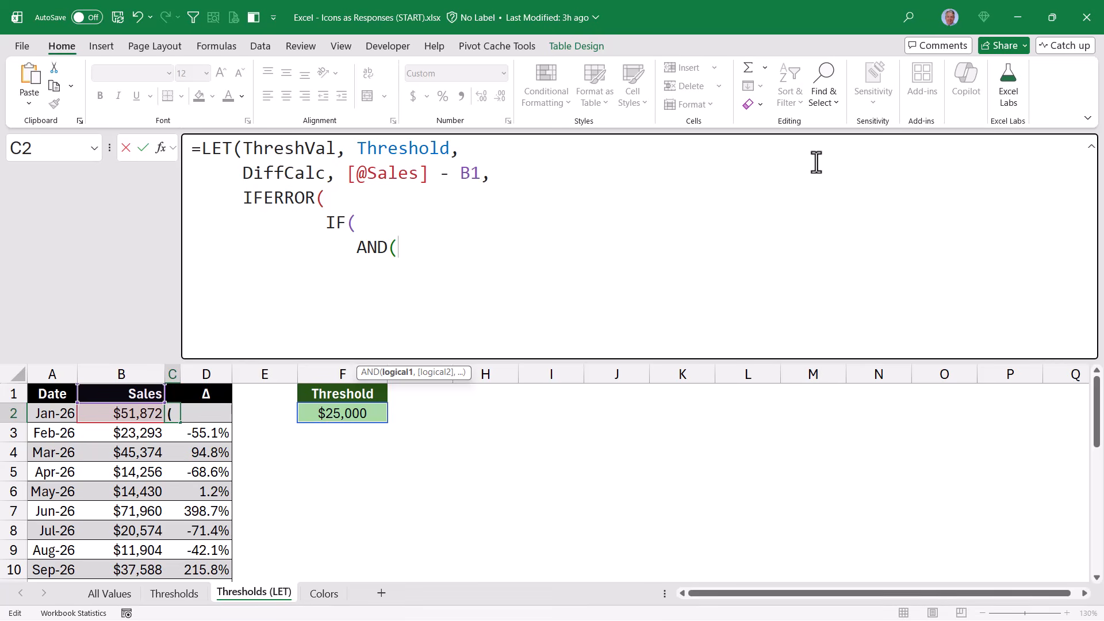
Enter DiffCalc >= -ThreshVal as the first condition of the AND function.
type("Diff")
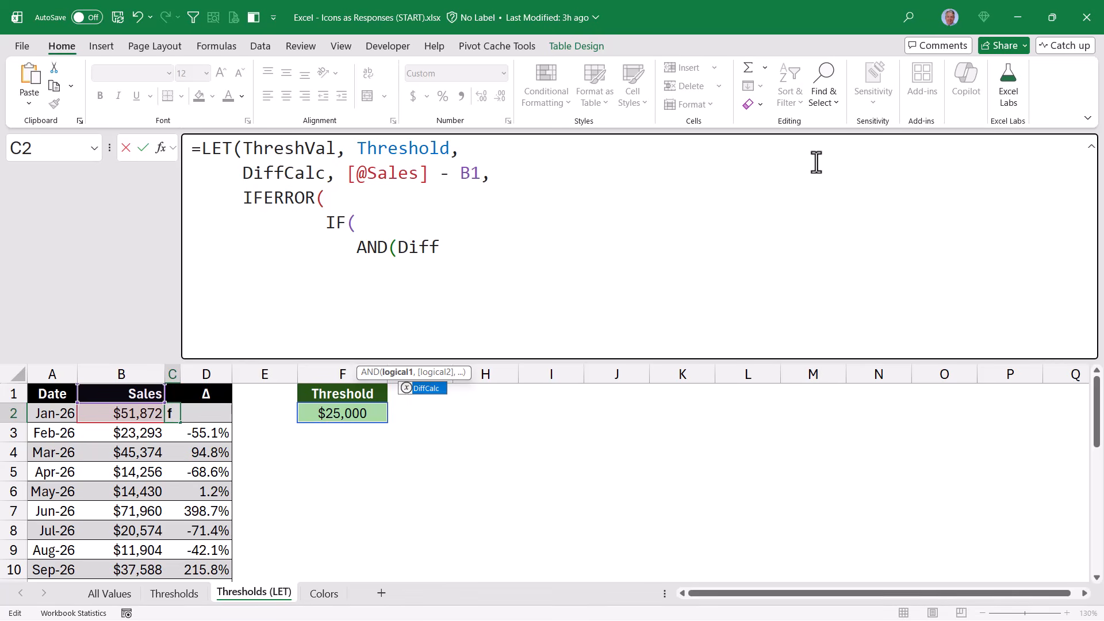
type("Calc >= ")
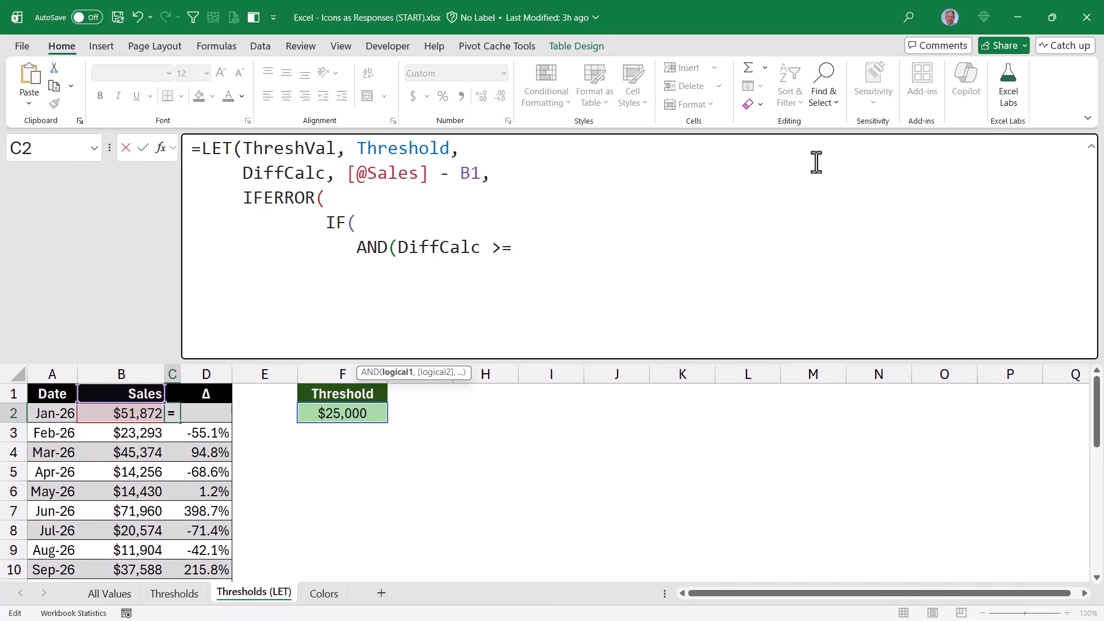
type("-Thre")
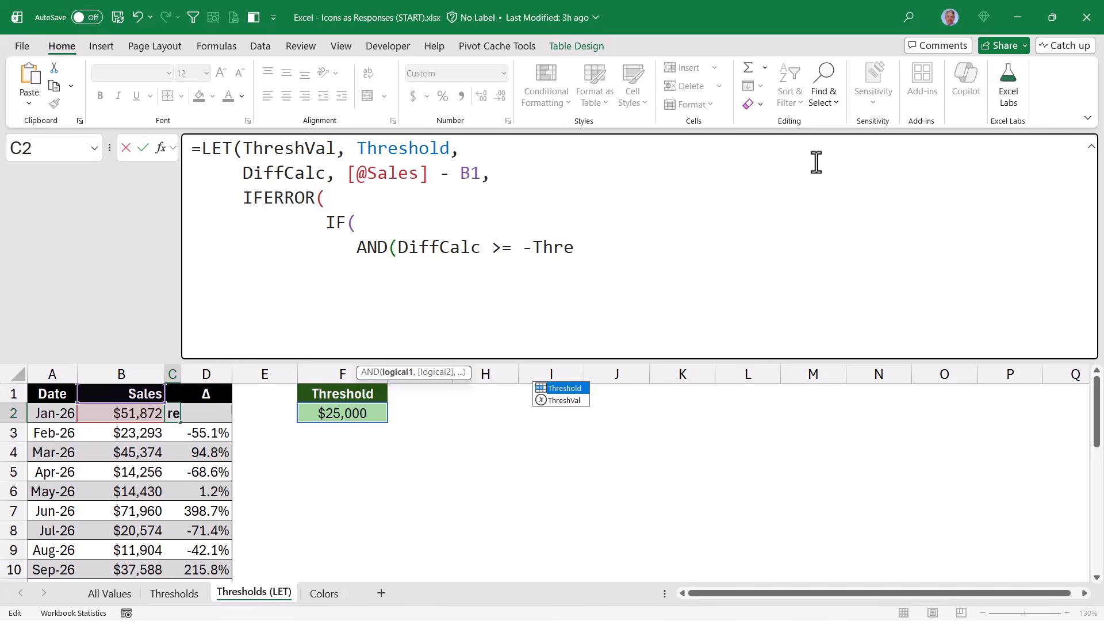
key("Down")
key("Tab")
type(",")
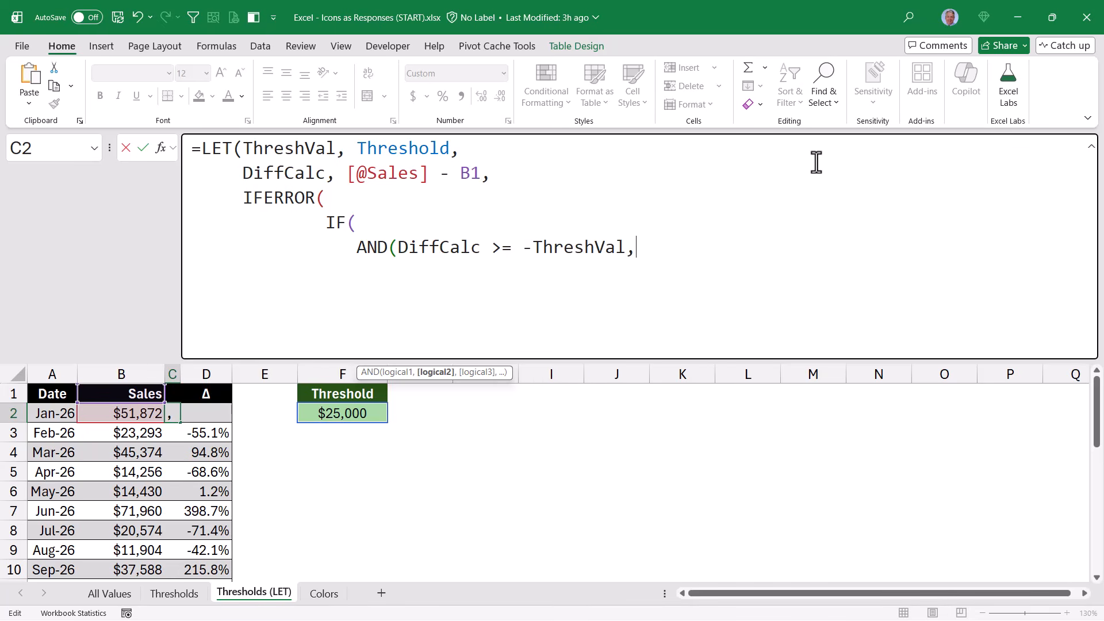
Add DiffCalc <= ThreshVal as the second AND condition on a new line and close the AND function.
key("alt+Return")
type("diff")
key("Tab")
type("<= thres")
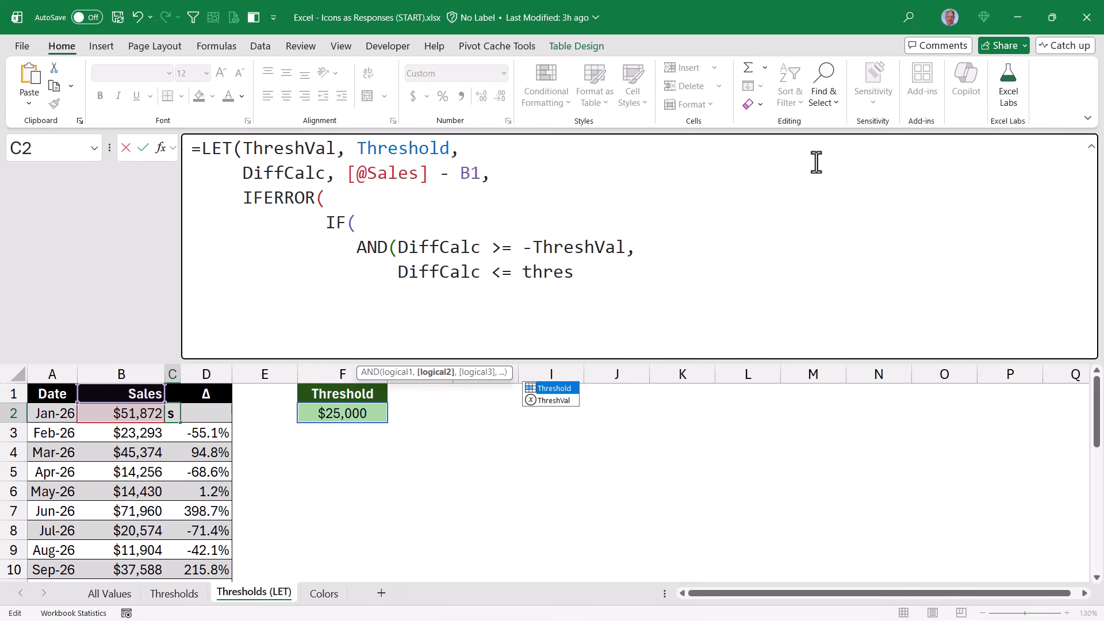
key("Down")
key("Tab")
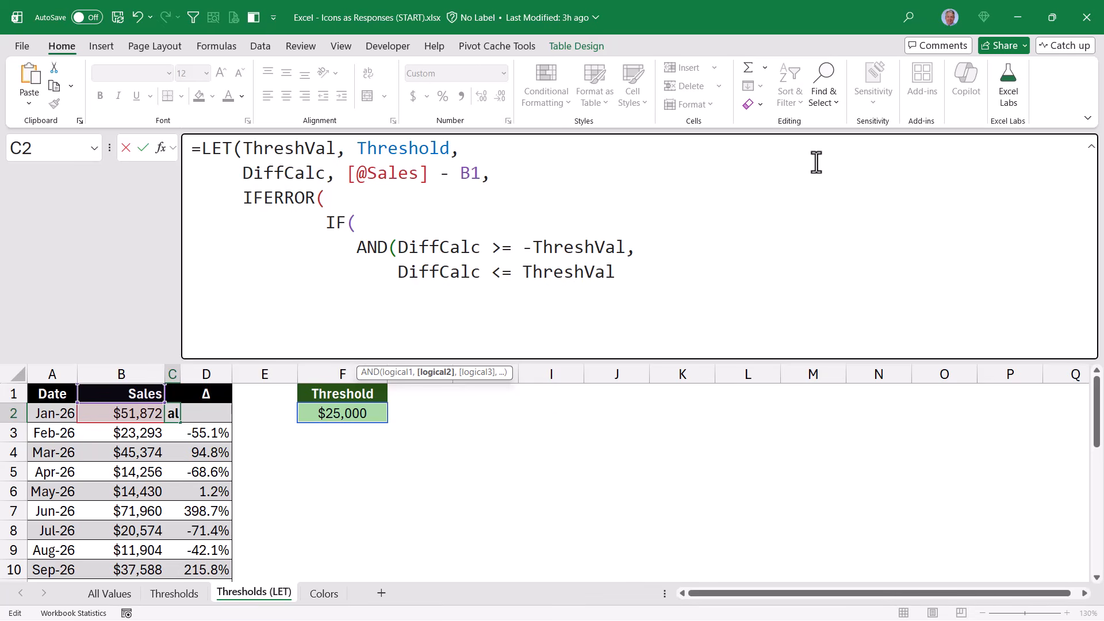
type(")")
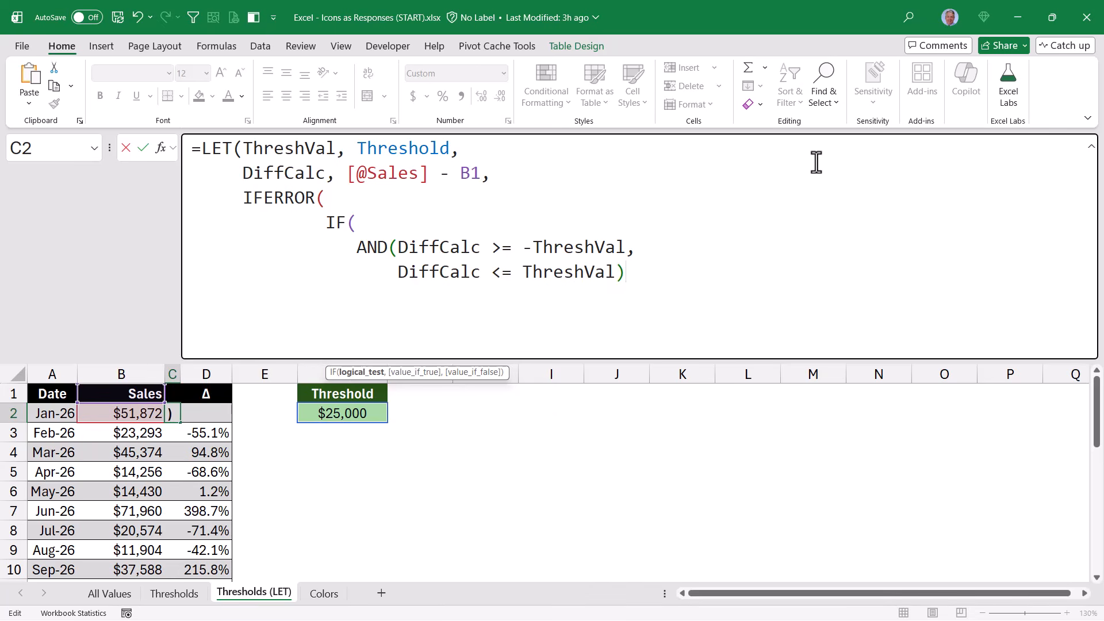
type(",")
key("alt+Return")
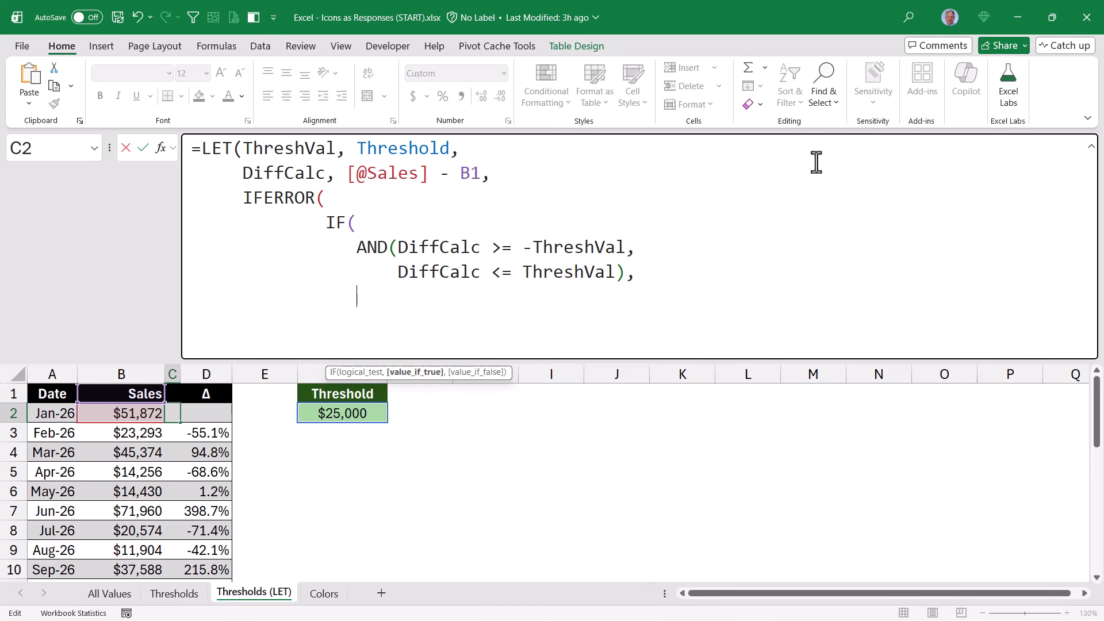
Finish the formula with 0 if true, DiffCalc if false and "" on error, commit it, and collapse the formula bar.
type("0,")
key("alt+Return")
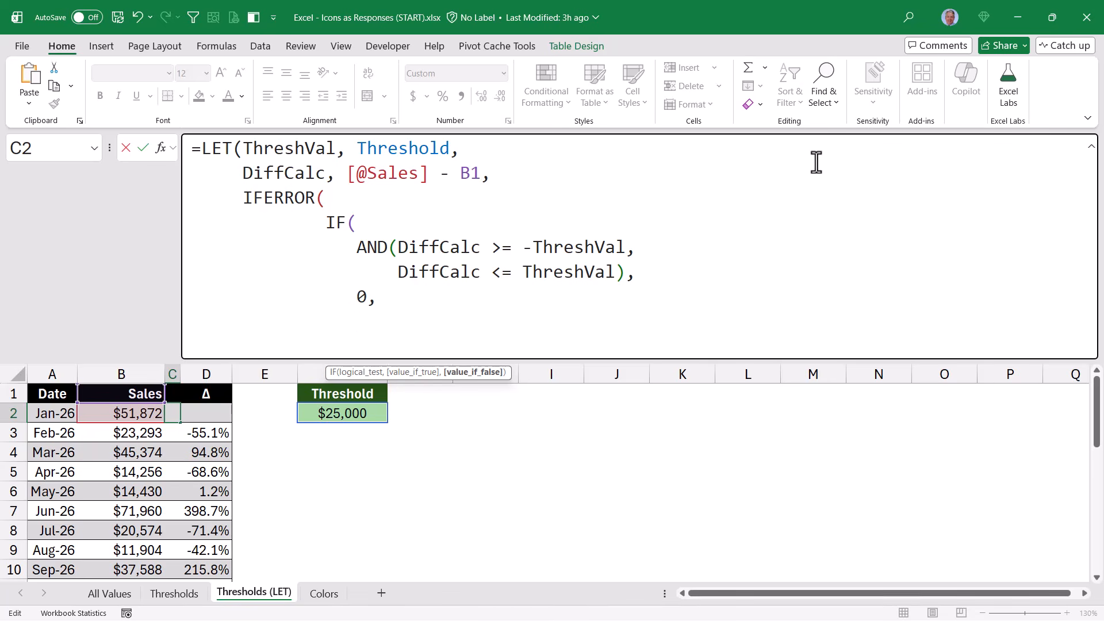
type("DiffCalc),")
key("alt+Return")
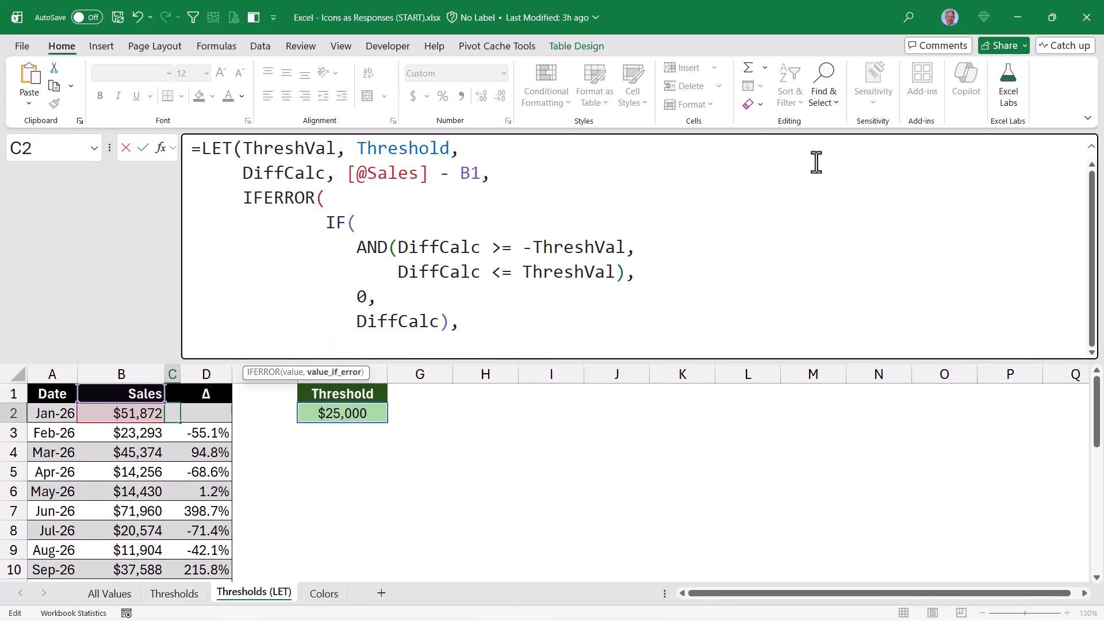
type("\"\") )")
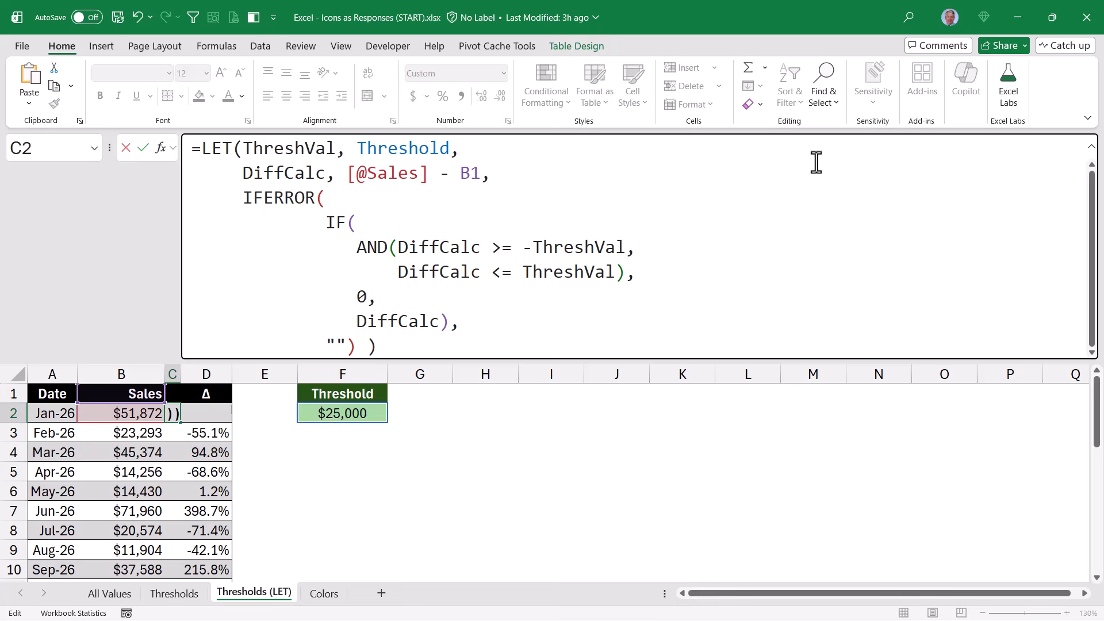
key("Return")
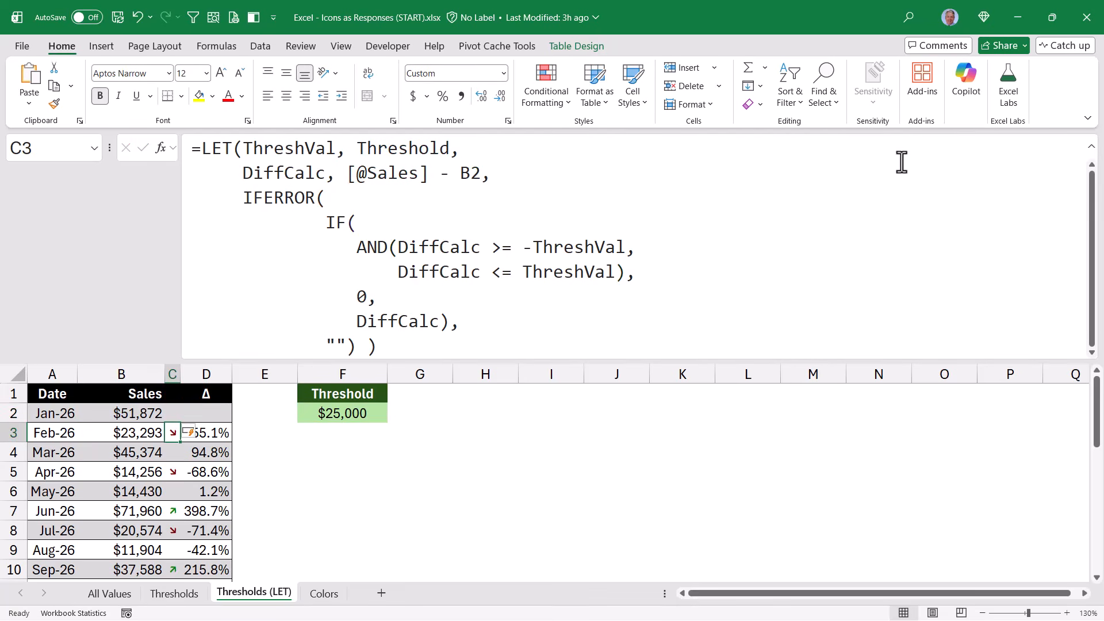
left_click(1092, 148)
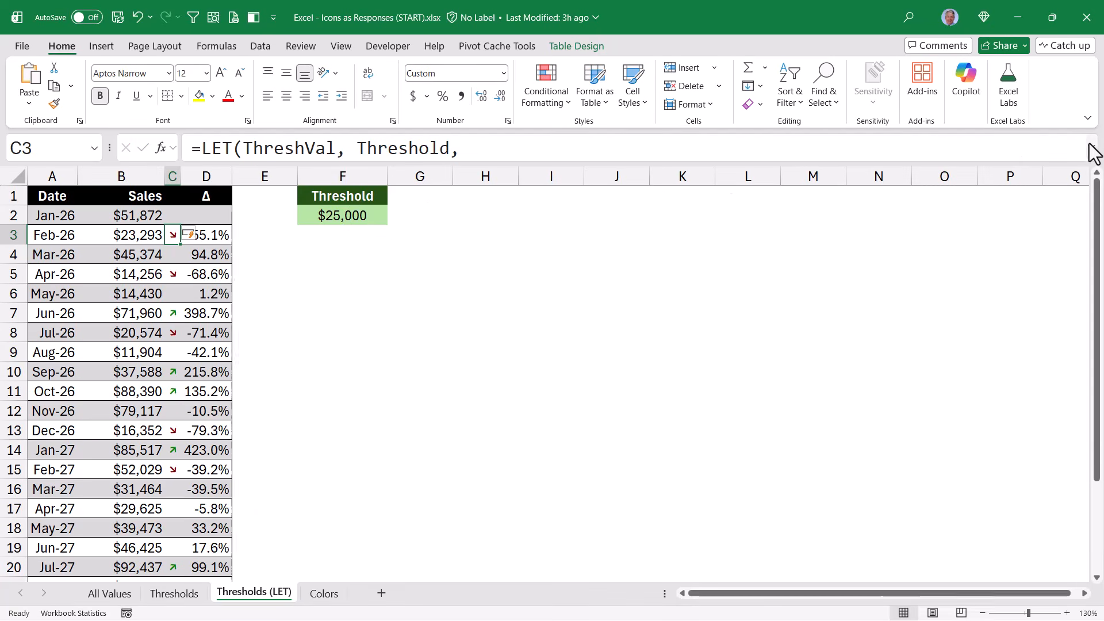
Test the icons with thresholds of 25 and 50000 in F2, and return the threshold to 25000.
left_click(357, 218)
type("25")
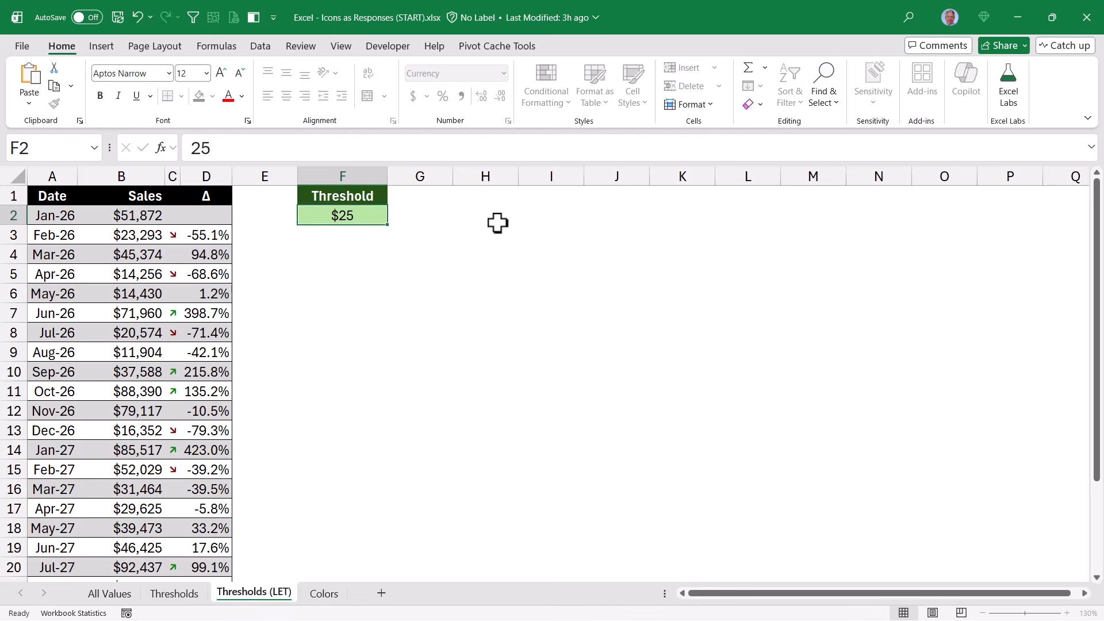
key("Return")
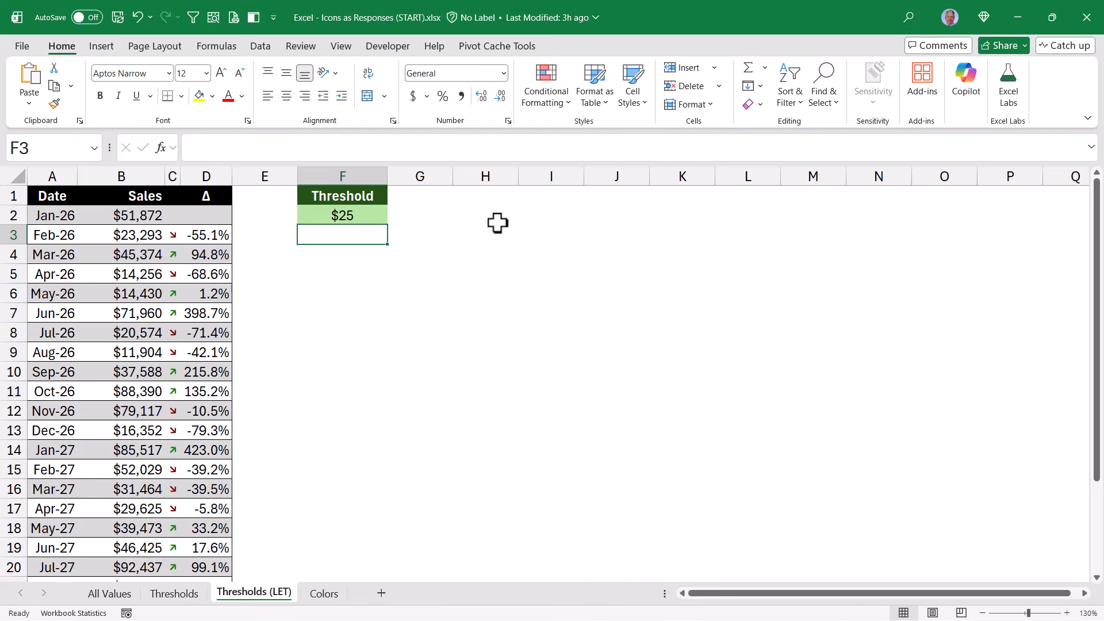
key("Up")
type("50000")
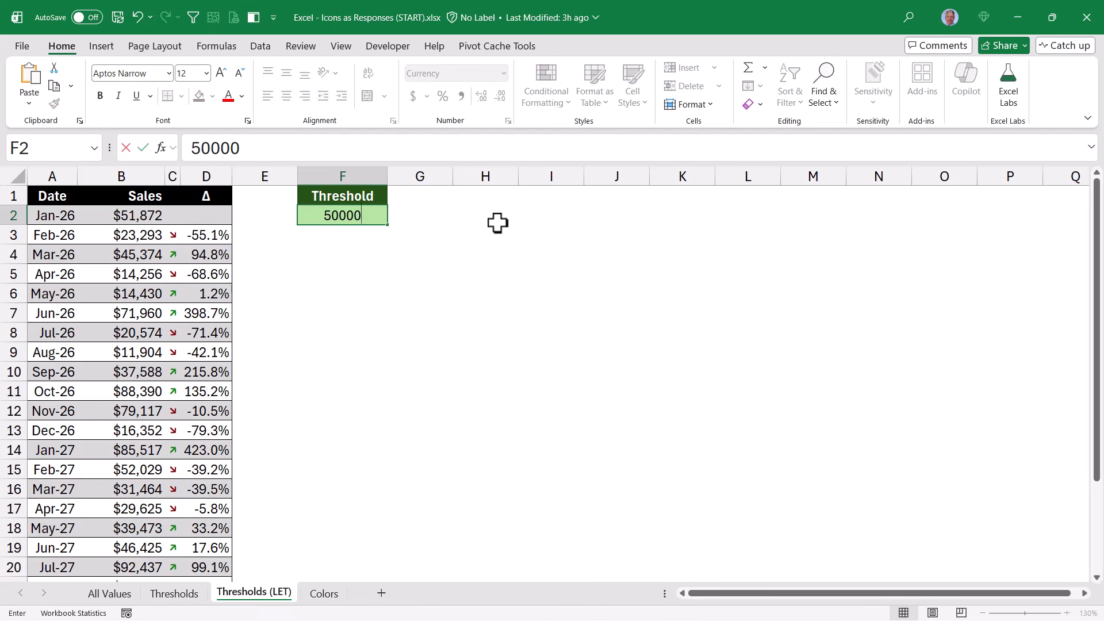
key("ctrl+Return")
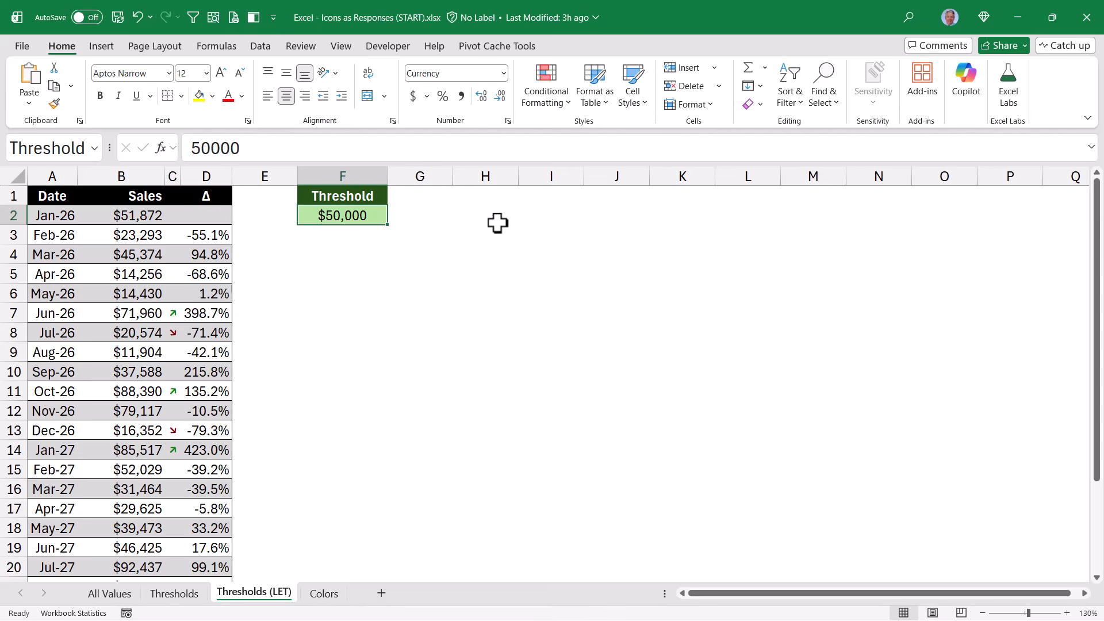
type("25000")
key("ctrl+Return")
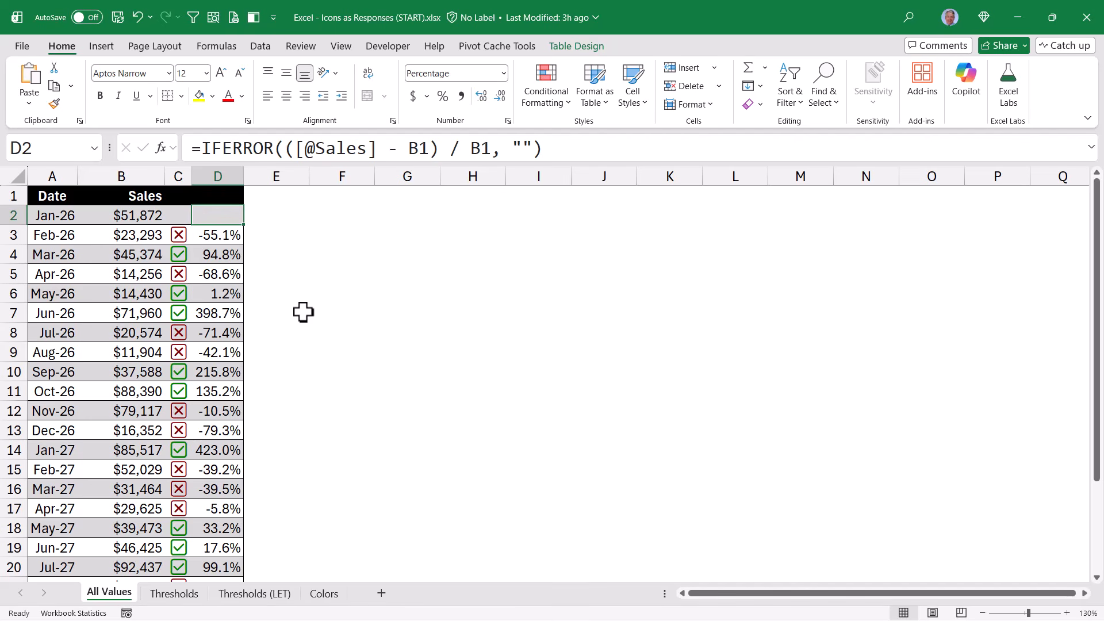
Review the Thresholds and All Values sheets and the color library down to Color 56 on the Colors sheet.
left_click(199, 590)
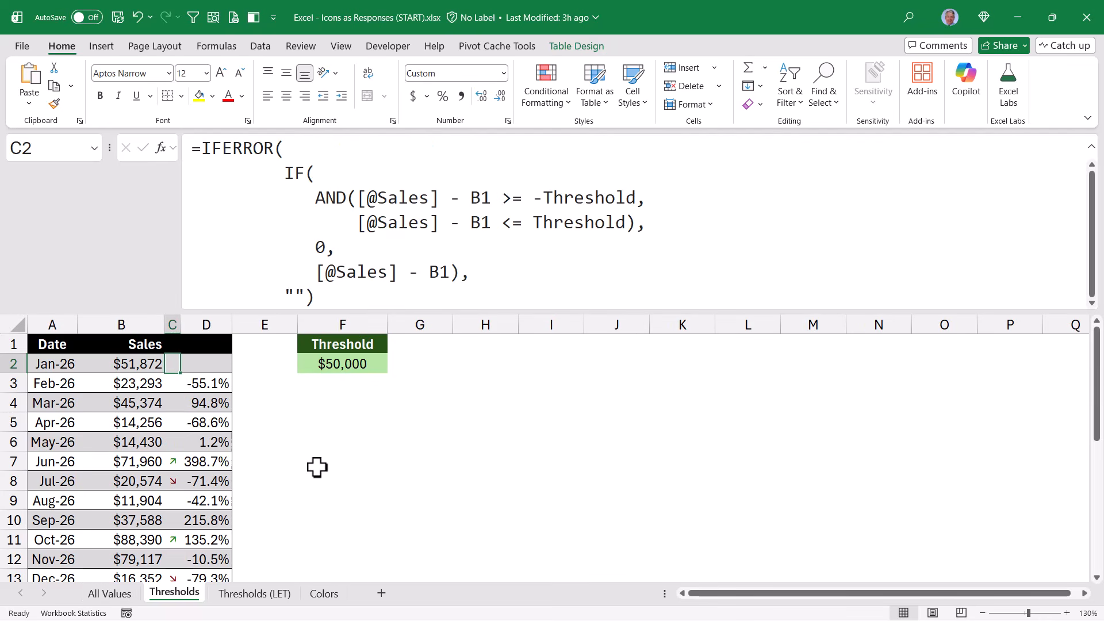
key("ctrl+Page_Down")
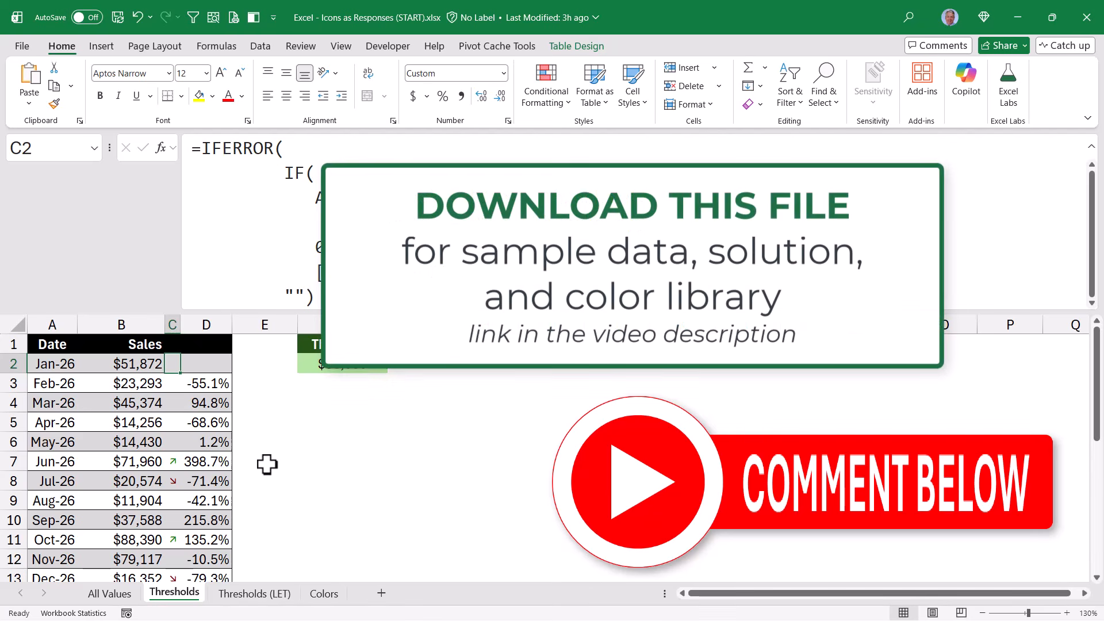
left_click(109, 593)
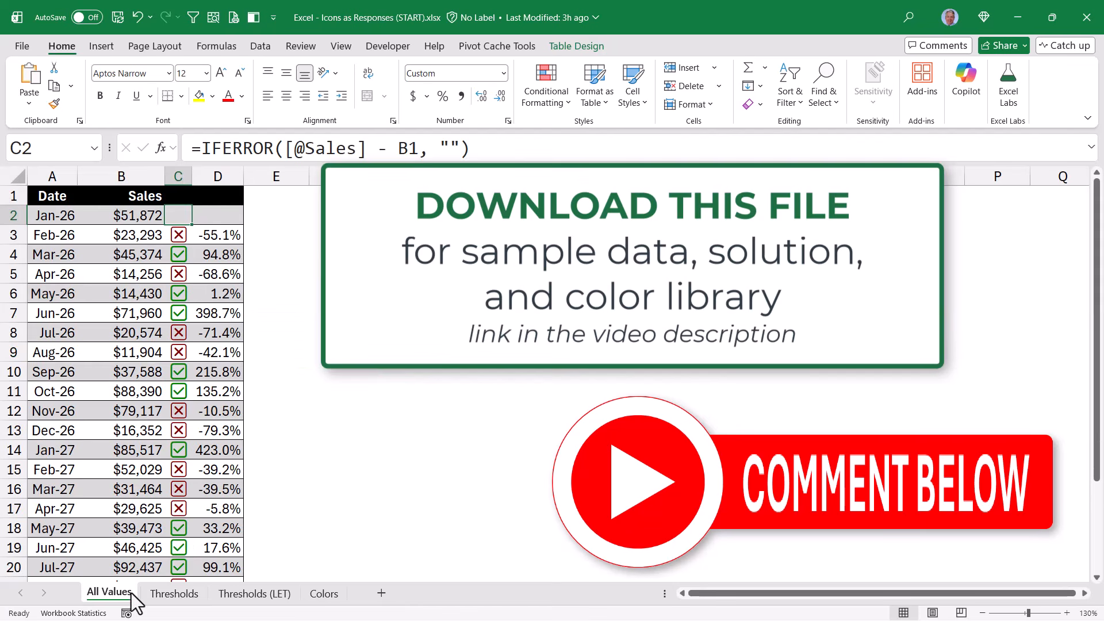
left_click(322, 593)
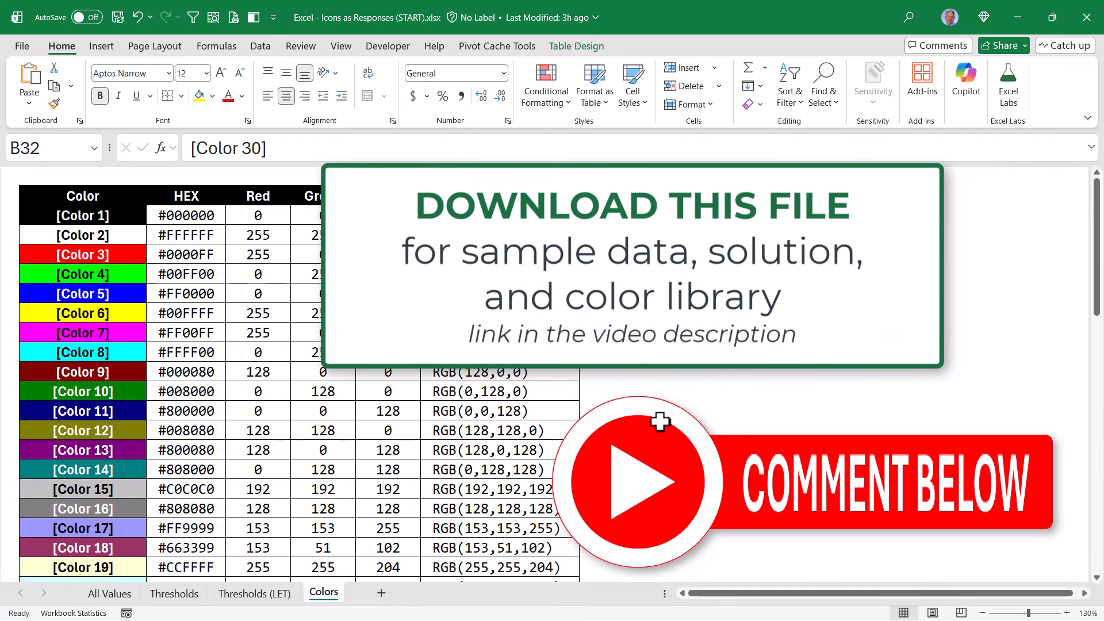
left_click_drag(1099, 274, 1080, 542)
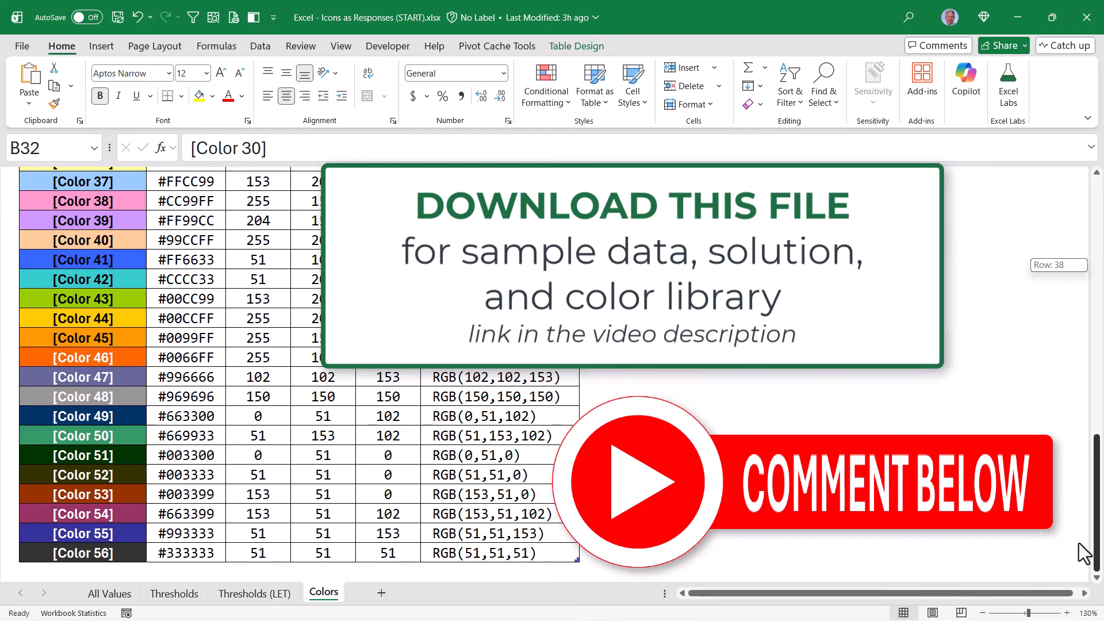